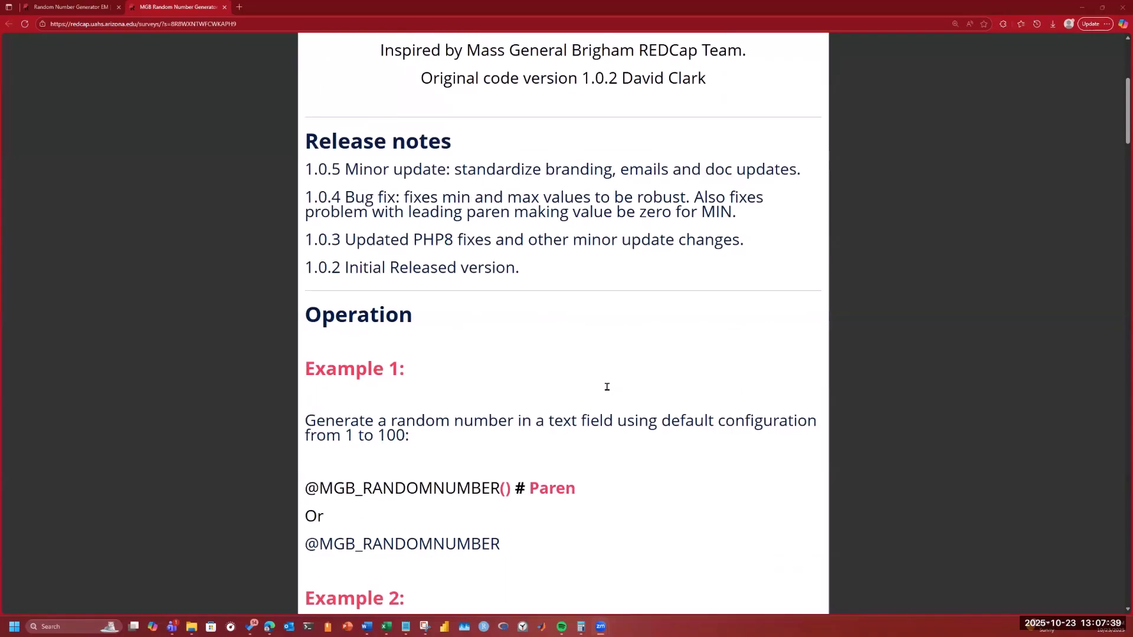
pyautogui.scroll(-2, 607, 386)
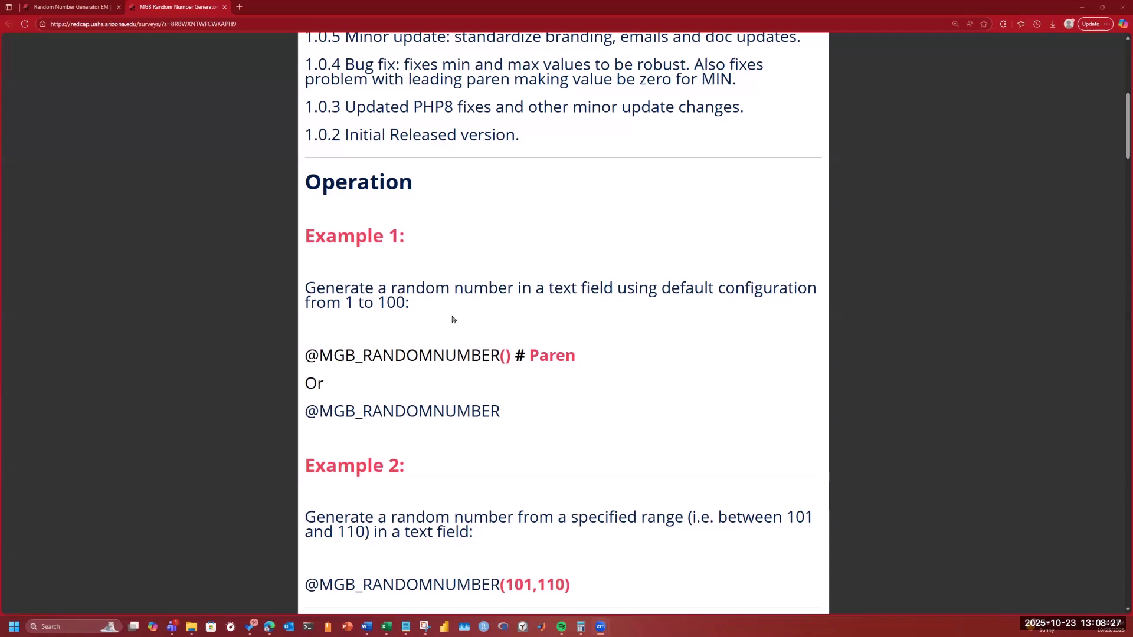
pyautogui.scroll(-1, 553, 337)
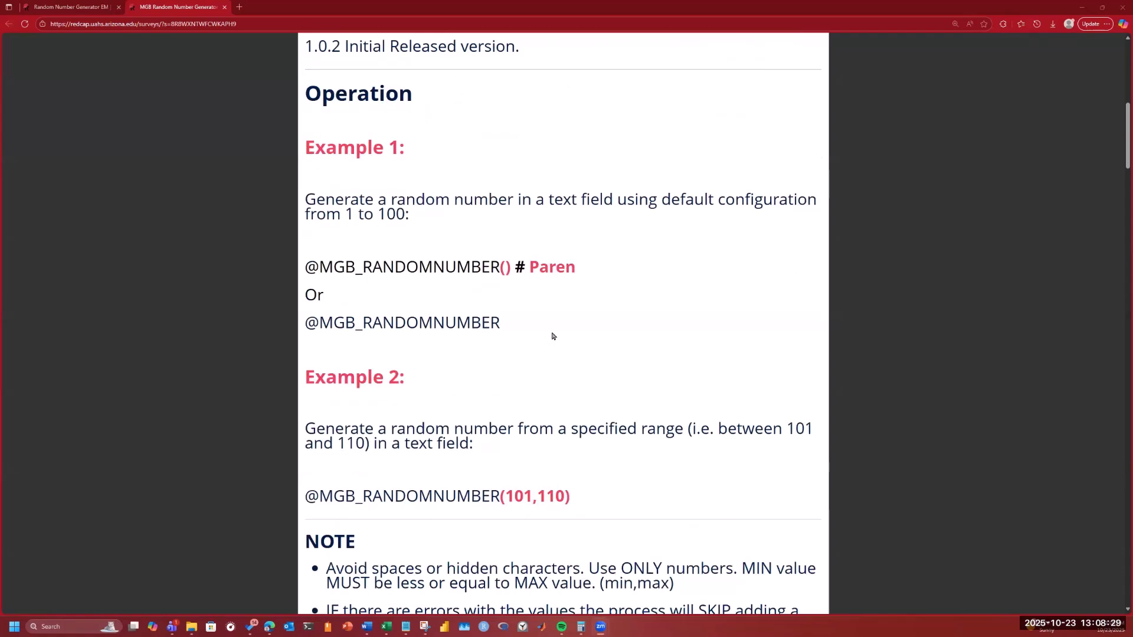
pyautogui.scroll(-1, 553, 336)
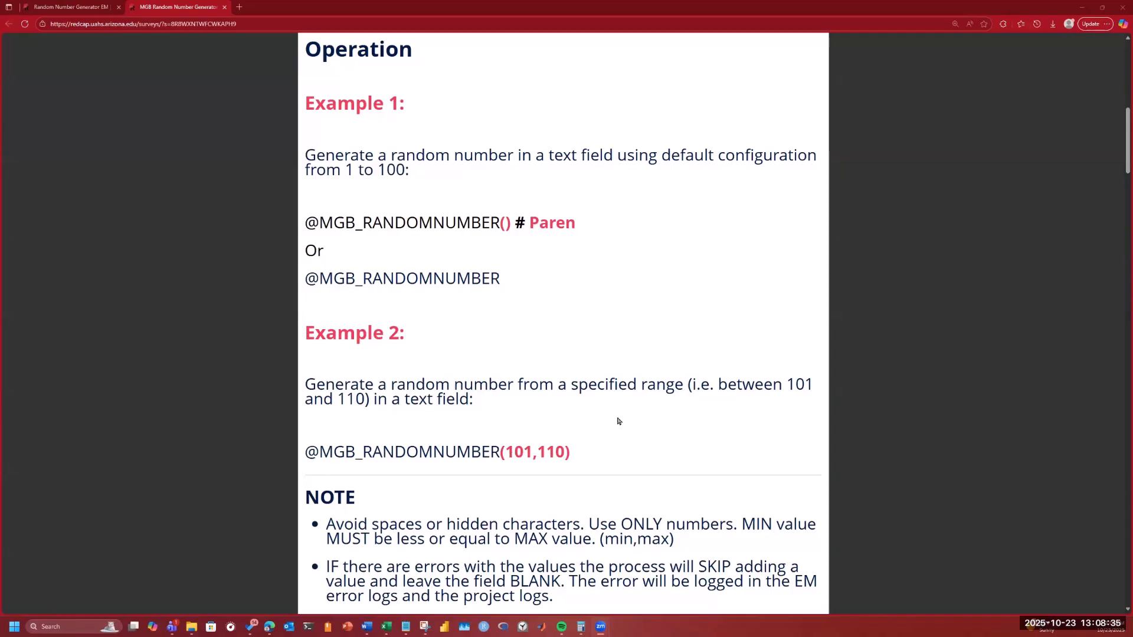
pyautogui.scroll(-5, 619, 421)
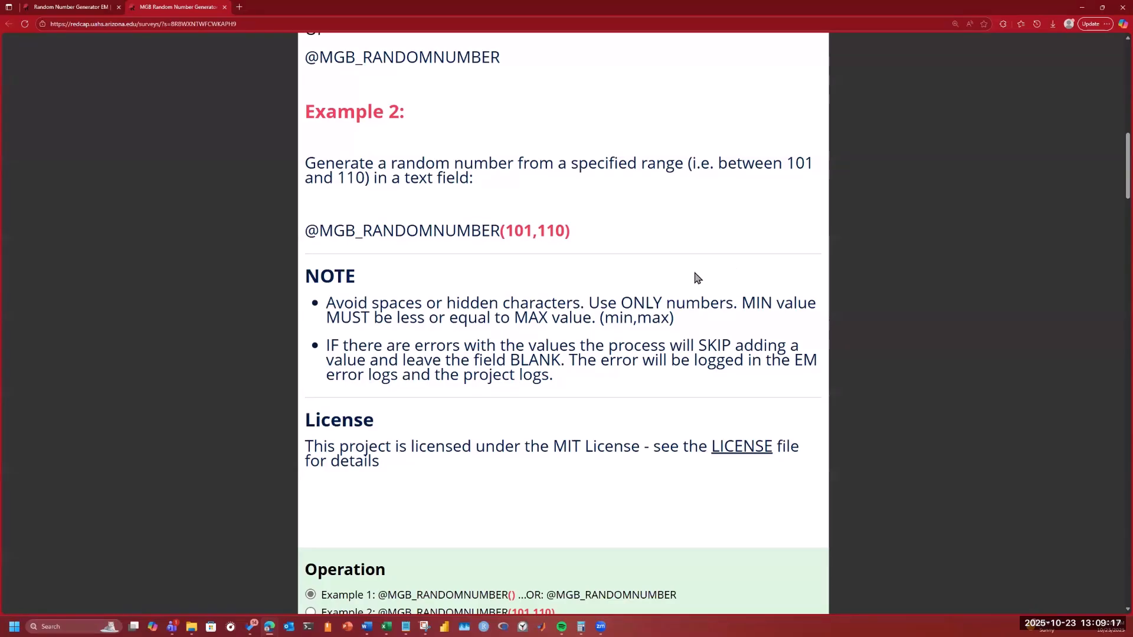
pyautogui.scroll(-3, 568, 306)
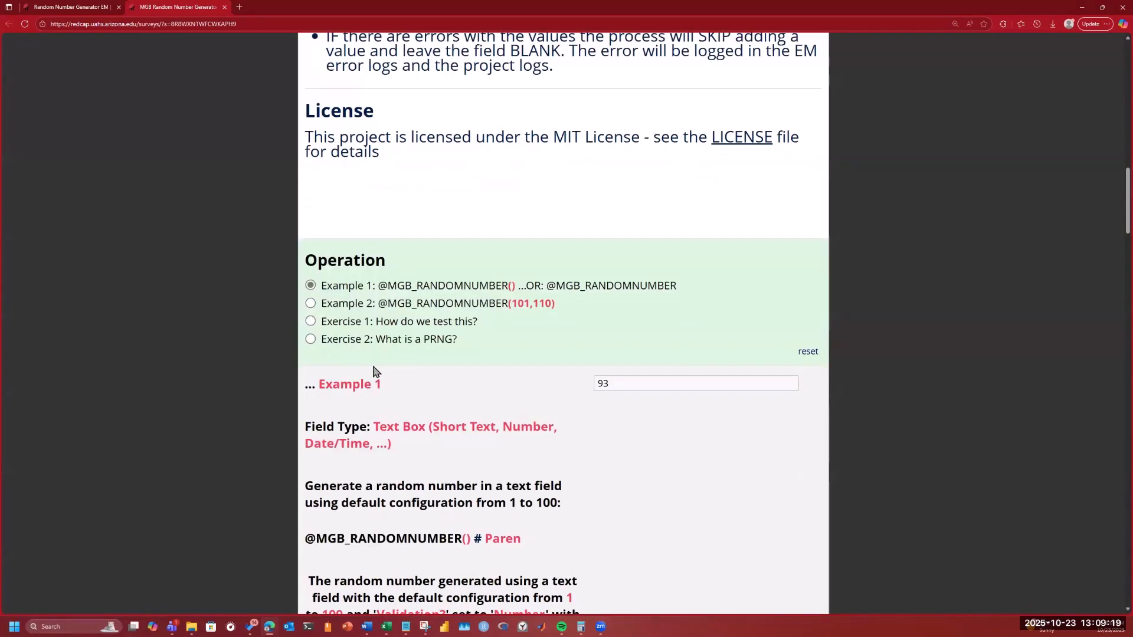
pyautogui.click(807, 441)
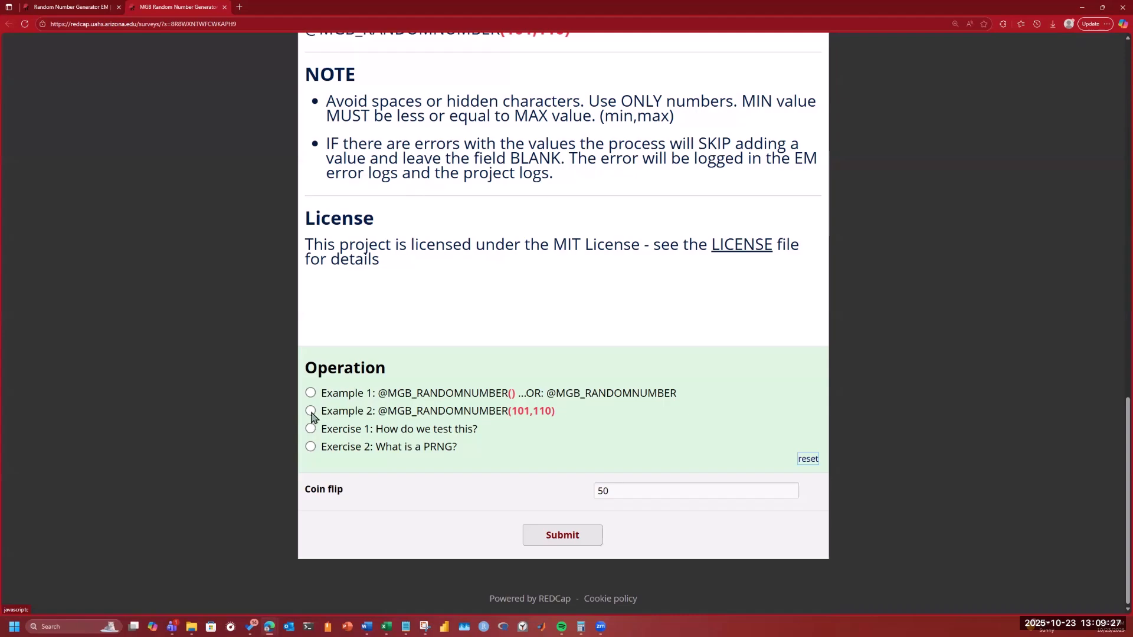
pyautogui.click(311, 393)
# - Examine the survey's Example 1 fields across the text box, notes box, drop-down, multiple-choice and slider field types
pyautogui.scroll(7, 501, 149)
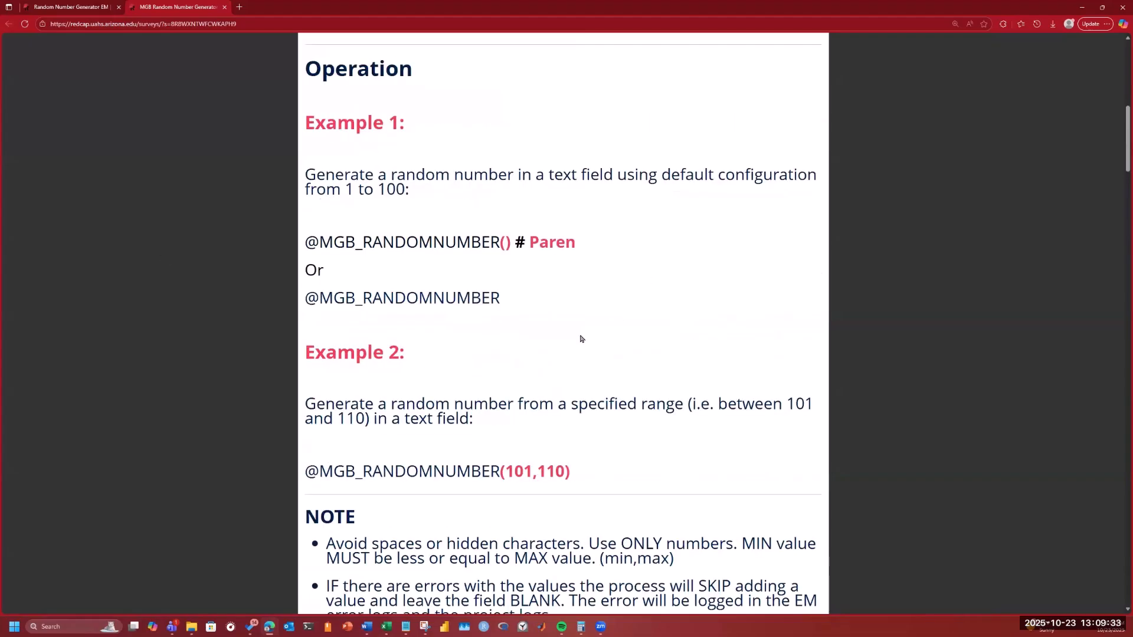
pyautogui.scroll(-2, 580, 339)
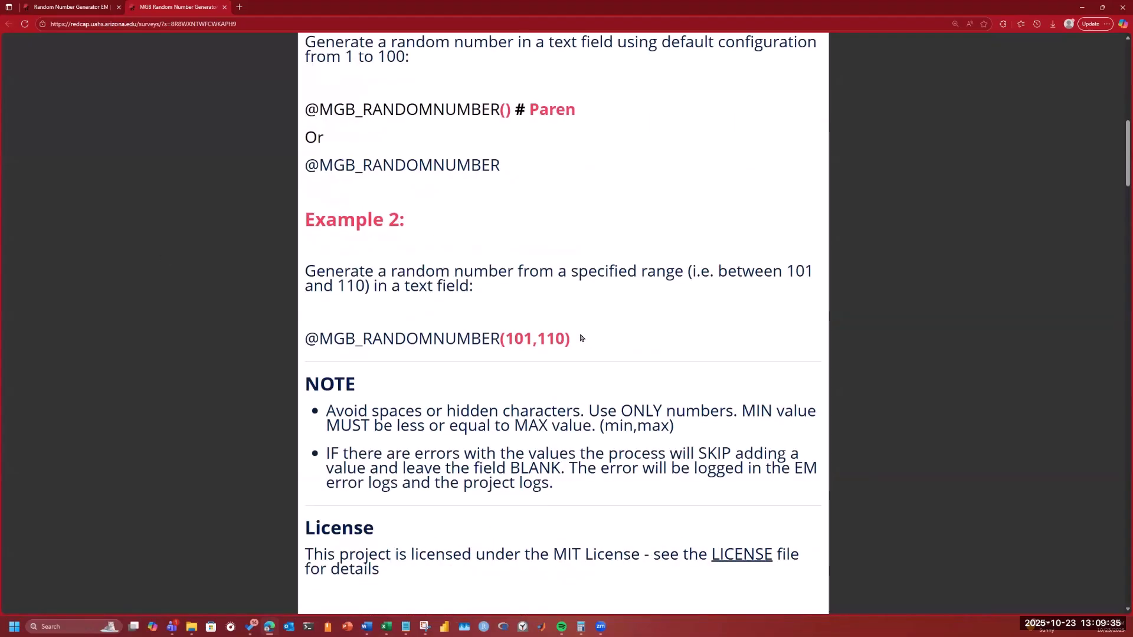
pyautogui.scroll(-8, 581, 338)
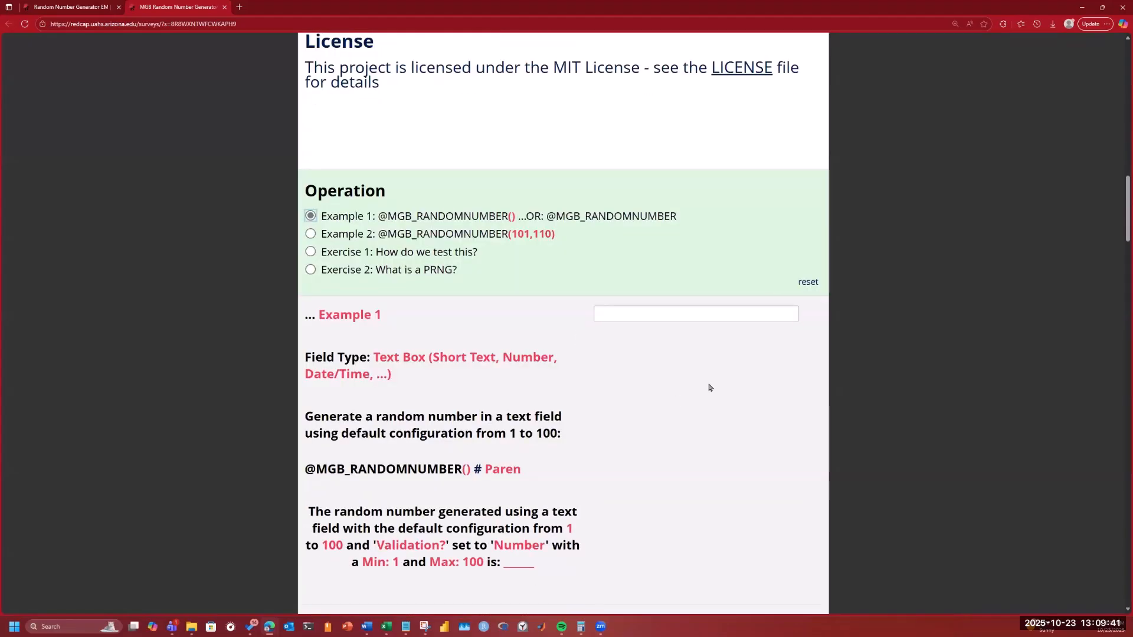
pyautogui.scroll(-5, 858, 125)
pyautogui.scroll(19, 858, 125)
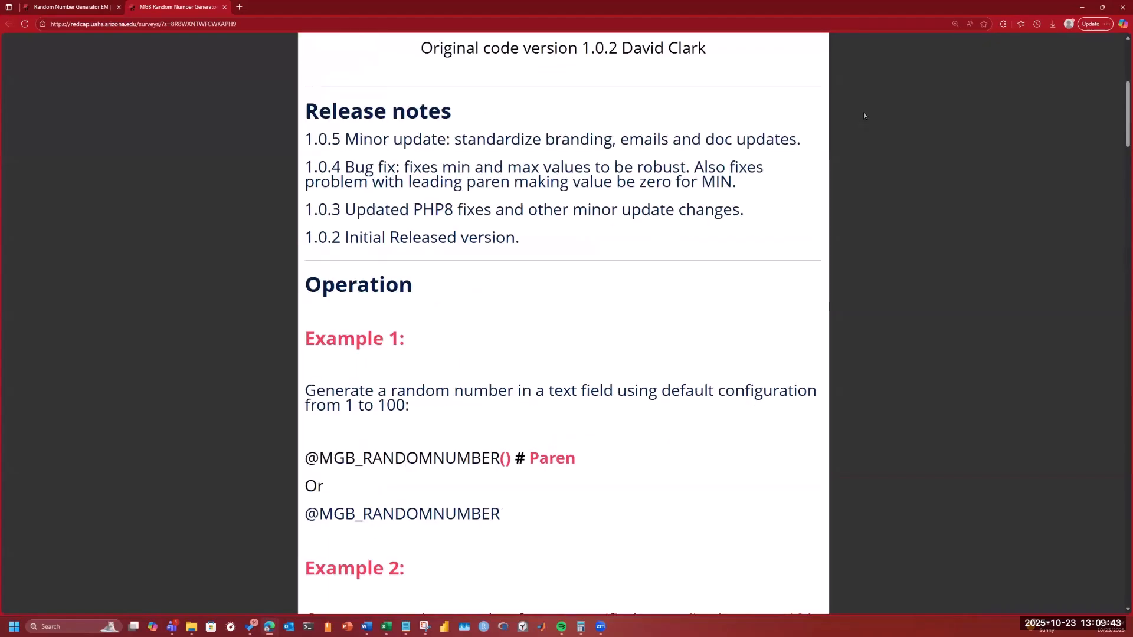
pyautogui.scroll(6, 863, 112)
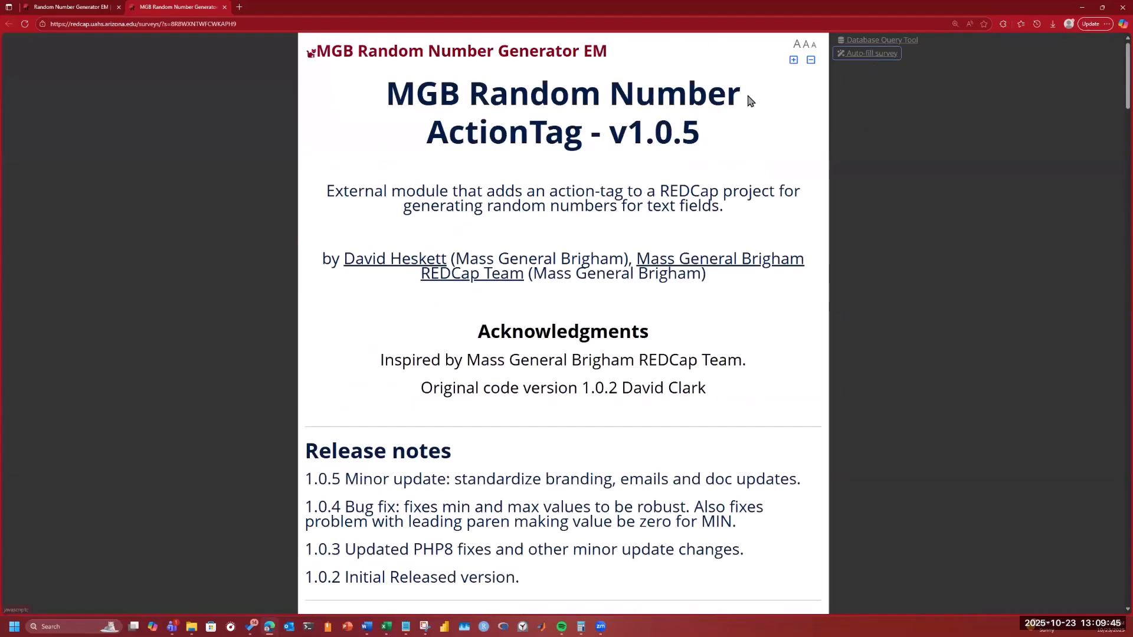
pyautogui.scroll(-20, 665, 177)
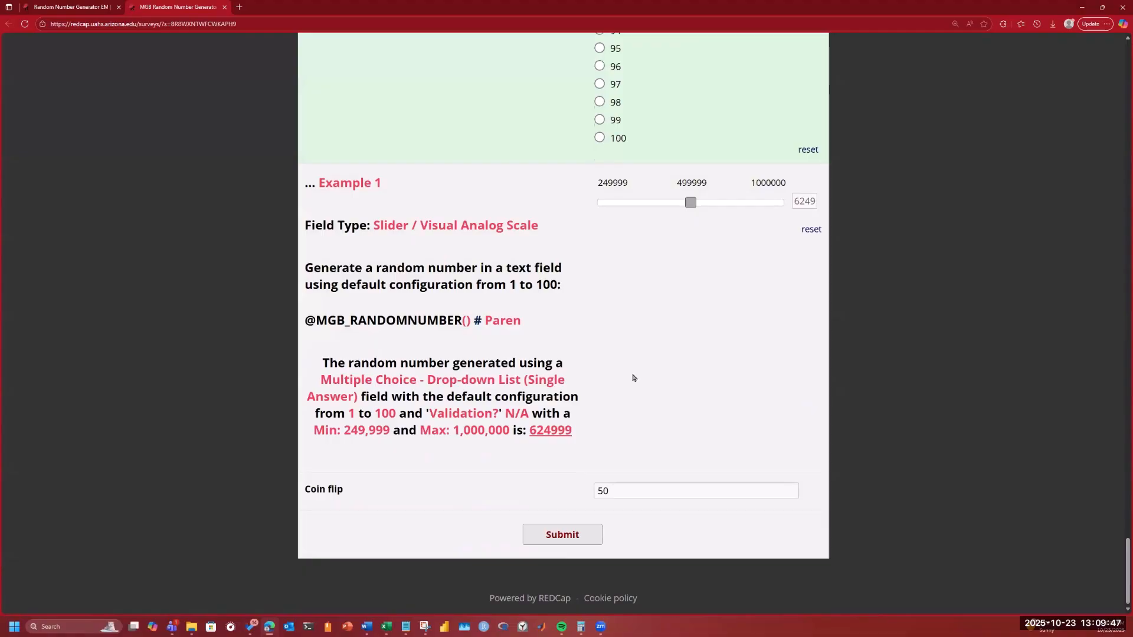
pyautogui.scroll(20, 650, 377)
pyautogui.scroll(15, 690, 374)
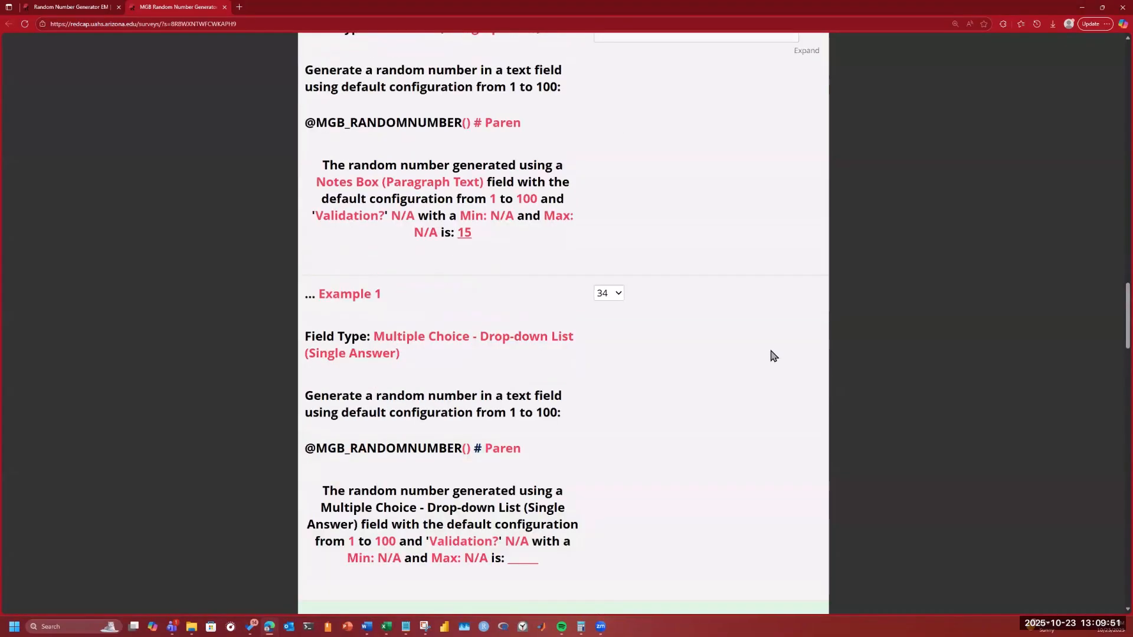
pyautogui.scroll(2, 773, 355)
pyautogui.scroll(3, 794, 309)
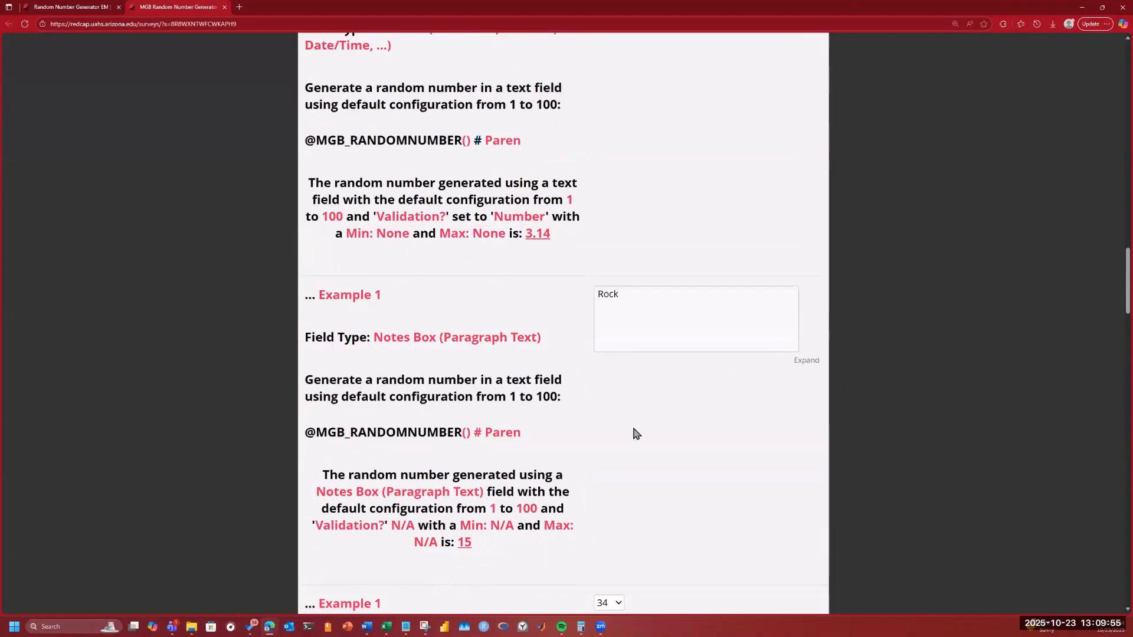
pyautogui.scroll(1, 634, 434)
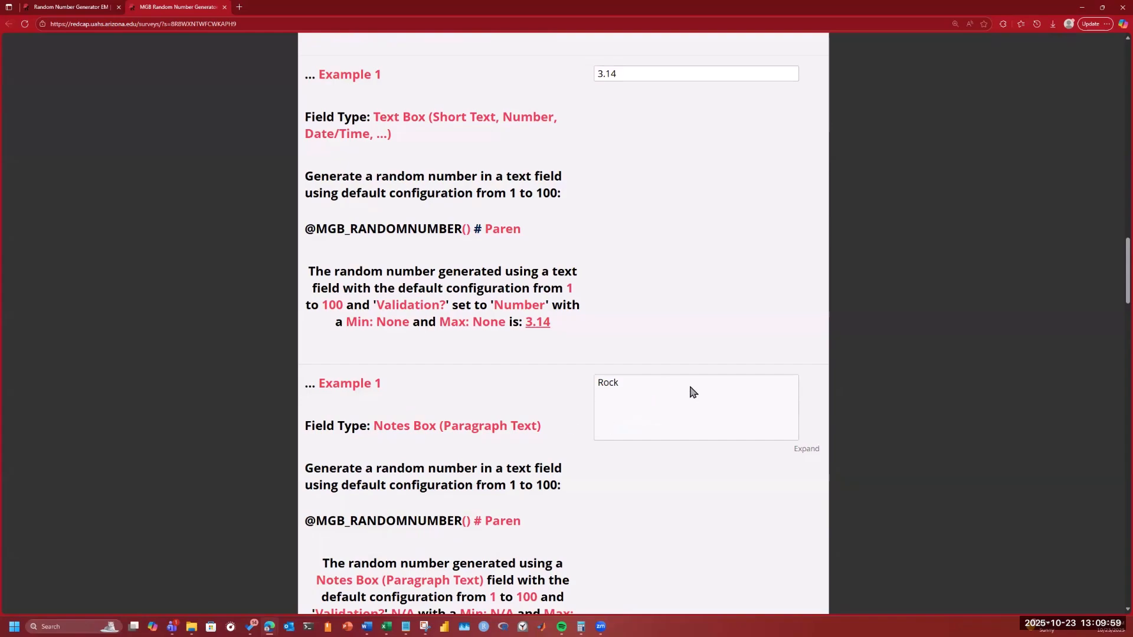
pyautogui.scroll(12, 693, 392)
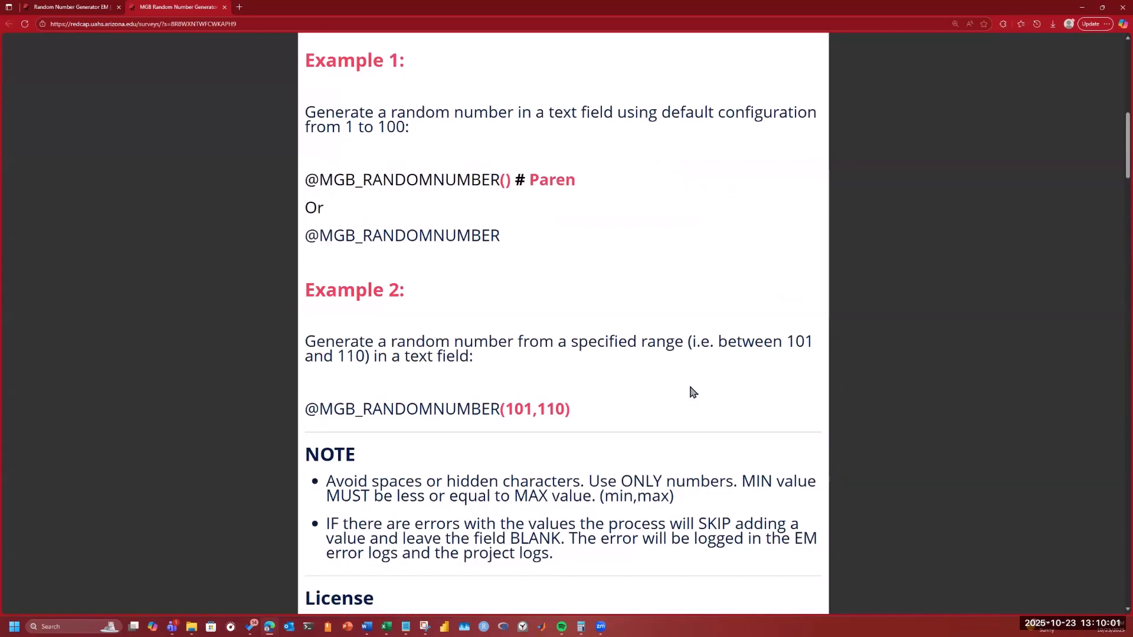
pyautogui.scroll(-3, 693, 392)
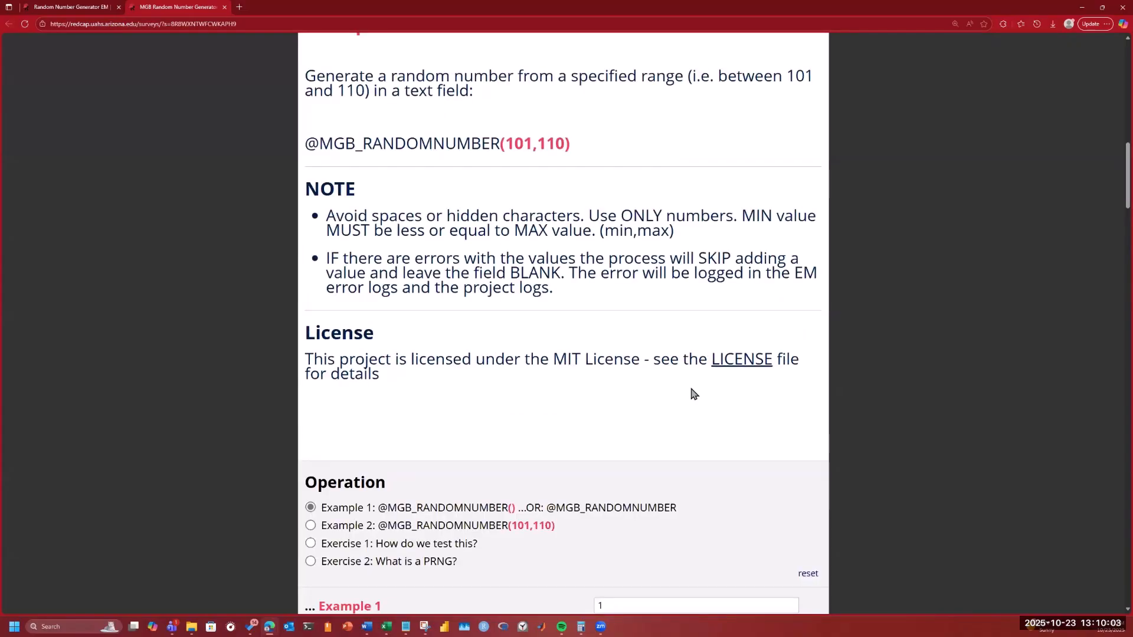
pyautogui.scroll(-7, 693, 394)
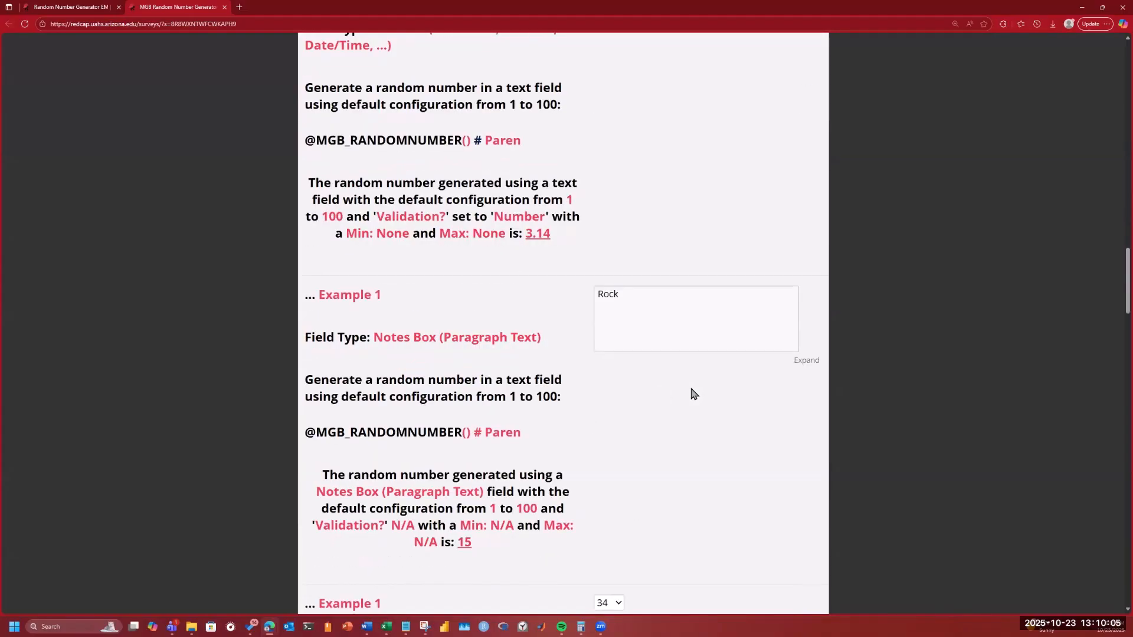
pyautogui.scroll(-20, 693, 392)
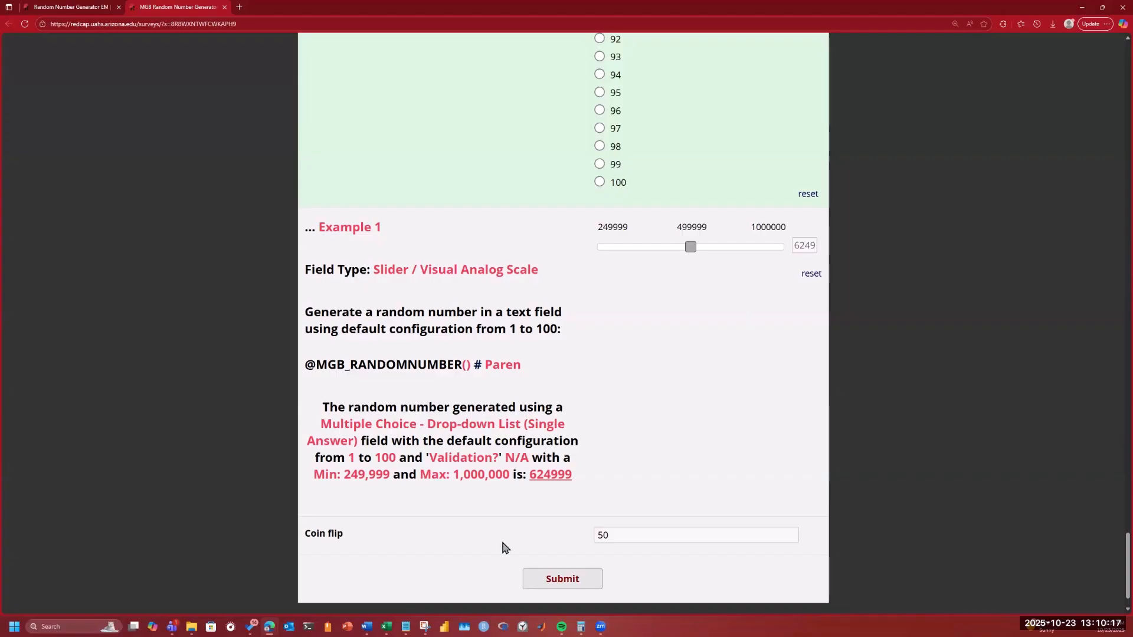
# - Switch to the Random Number Generator EM project, open Form 1 for a new record and dismiss the prompt to erase hidden field values
pyautogui.click(112, 10)
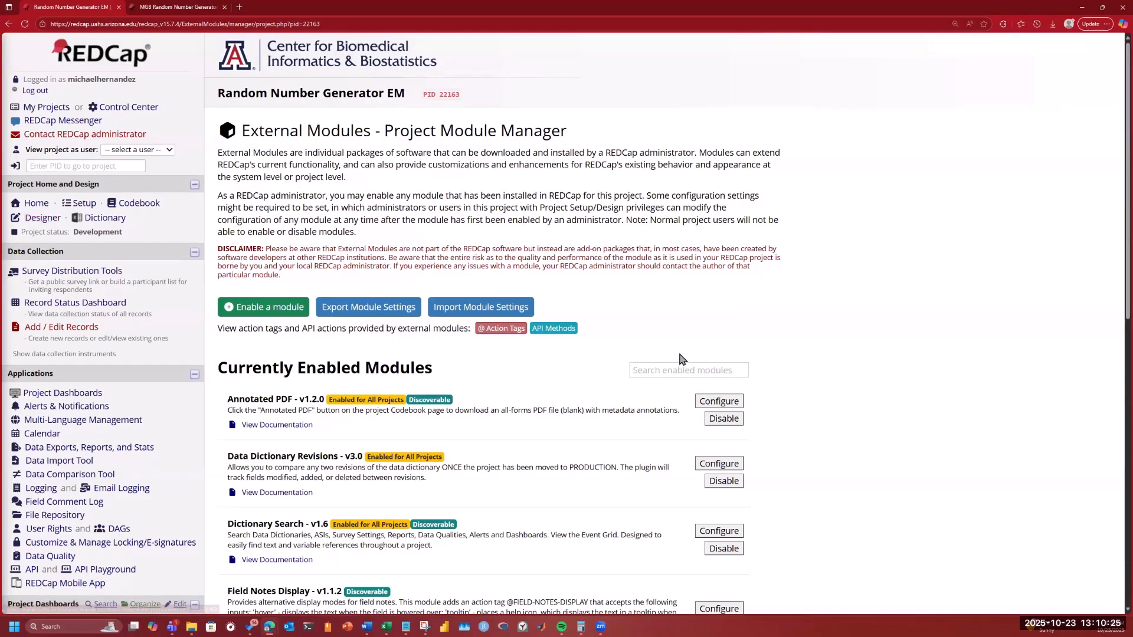
pyautogui.click(88, 303)
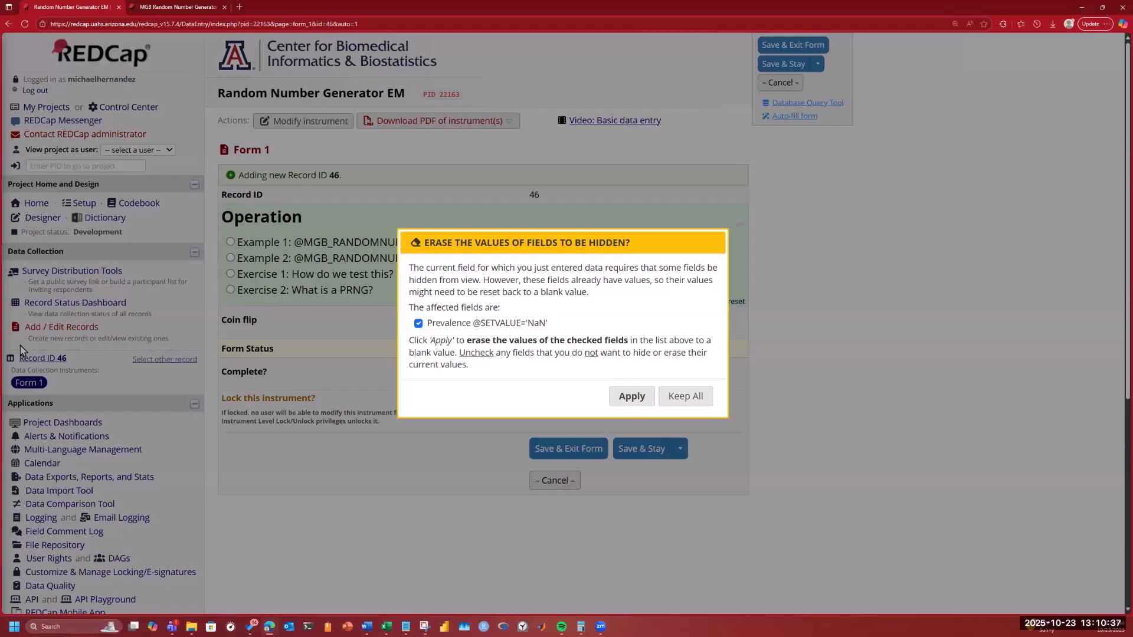
pyautogui.press('Escape')
# - Open the project's External Modules manager and look through the currently enabled modules for MGB Random Number ActionTag
pyautogui.scroll(-3, 76, 354)
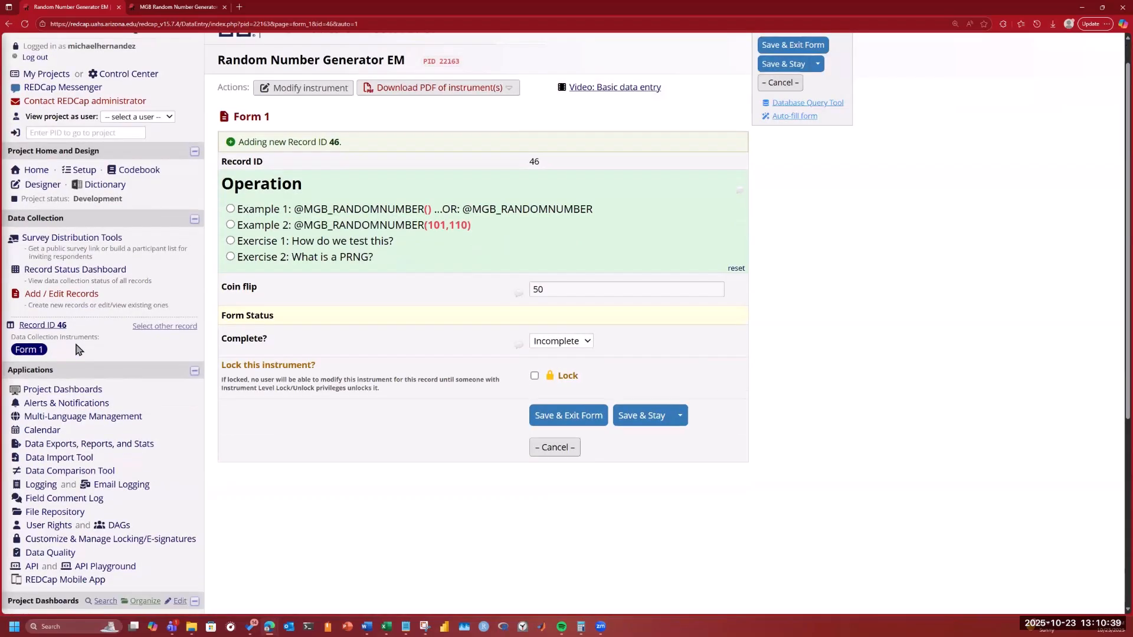
pyautogui.scroll(-3, 76, 362)
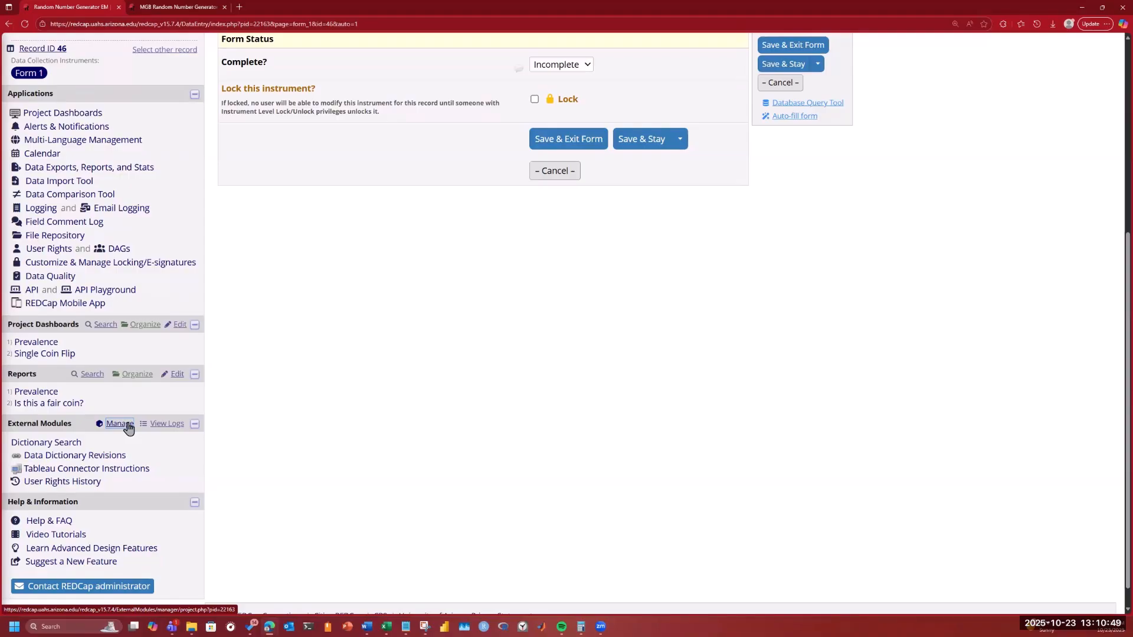
pyautogui.click(127, 425)
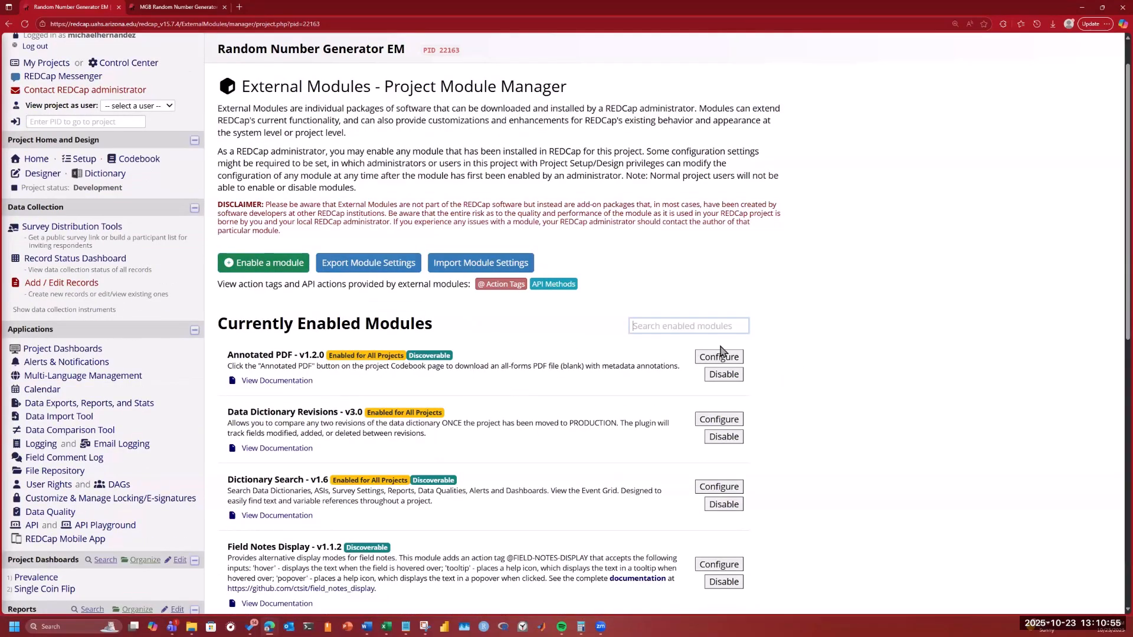
pyautogui.scroll(-5, 154, 277)
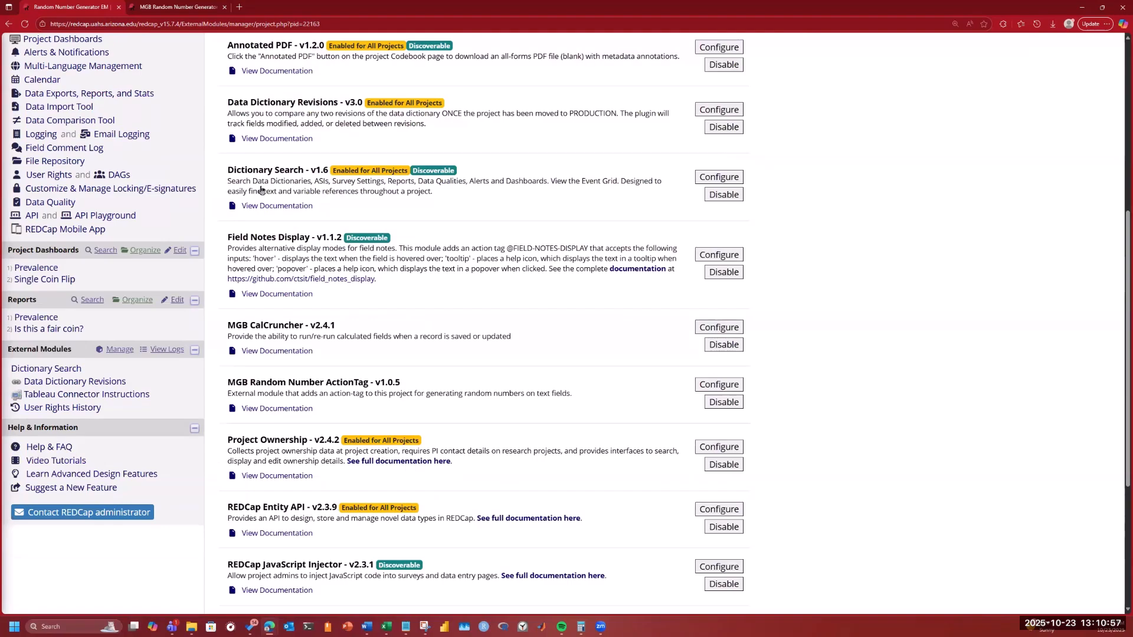
# - Open the list of available modules that can be enabled, focus its search and close the list without enabling anything
pyautogui.scroll(3, 262, 190)
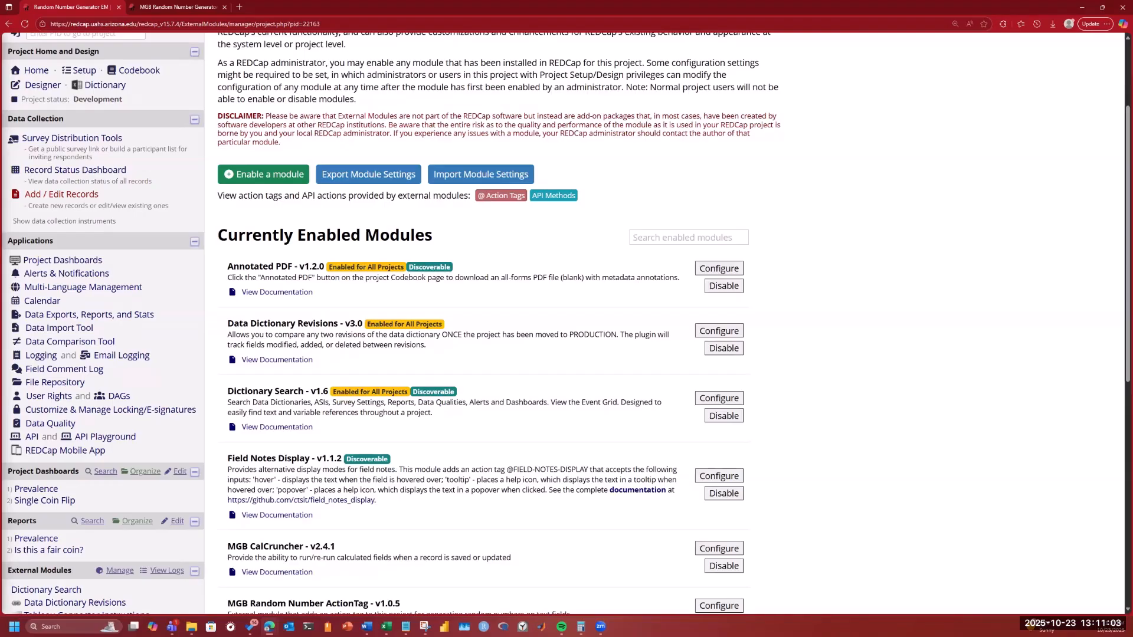
pyautogui.click(264, 174)
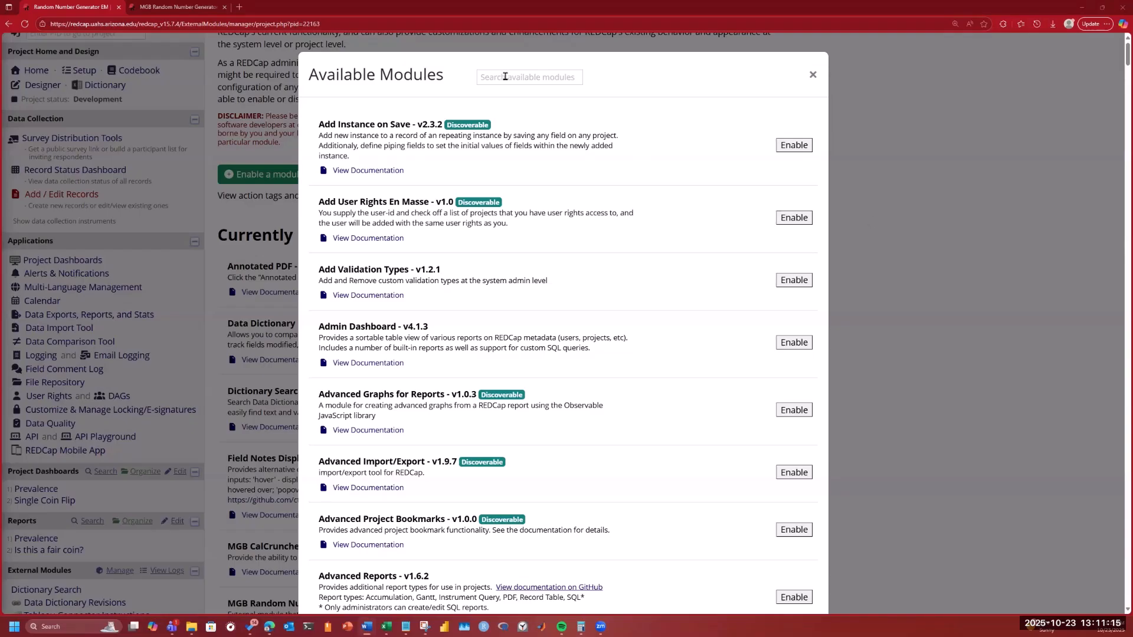
pyautogui.click(507, 77)
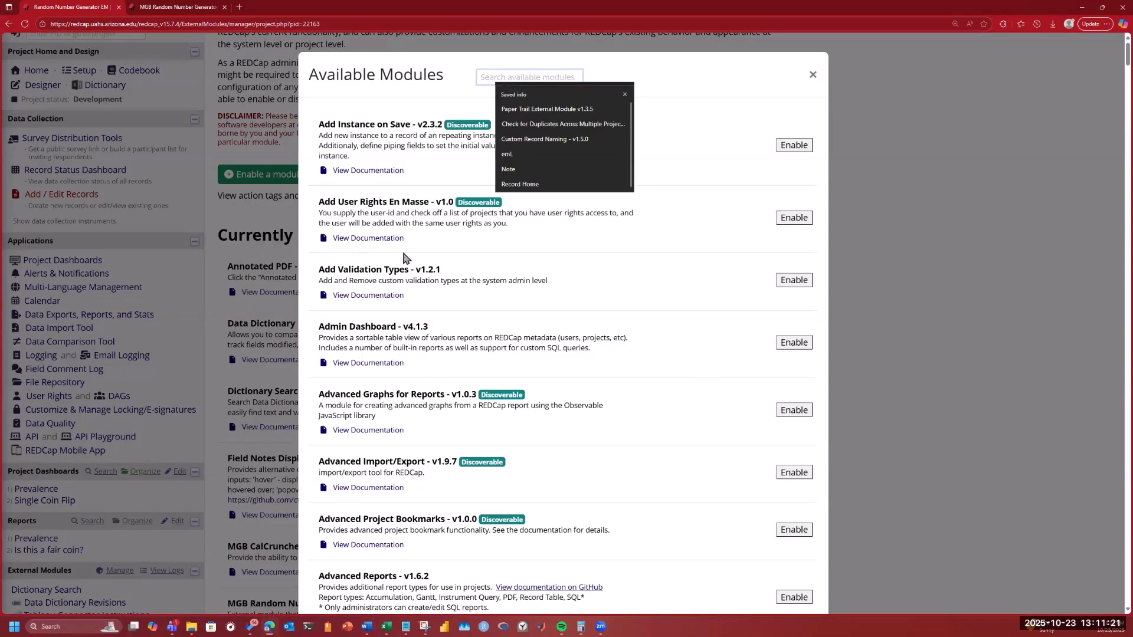
pyautogui.click(921, 300)
# - Check the configuration settings of the MGB Random Number ActionTag - v1.0.5 module and close them without saving
pyautogui.scroll(-6, 903, 243)
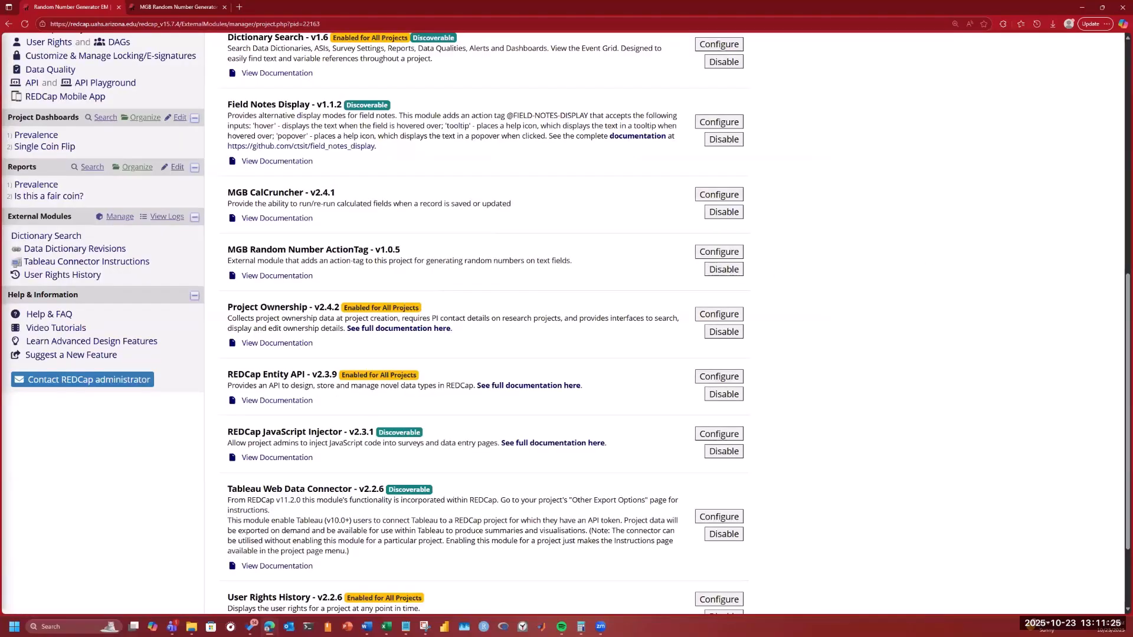
pyautogui.moveTo(228, 249); pyautogui.dragTo(400, 250)
pyautogui.click(718, 252)
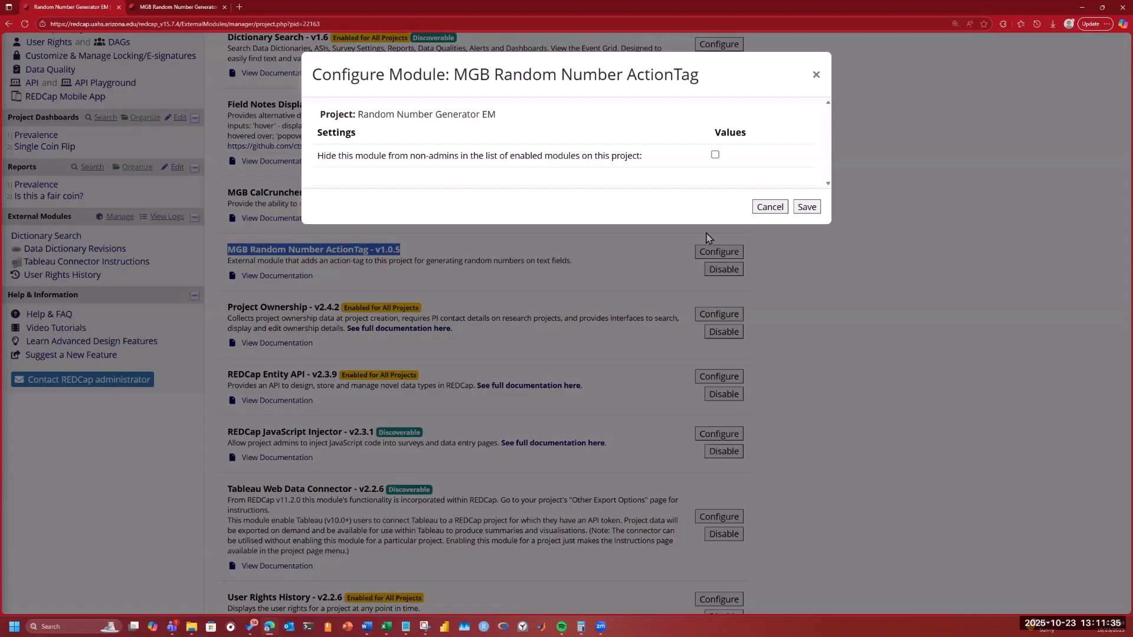
pyautogui.click(769, 207)
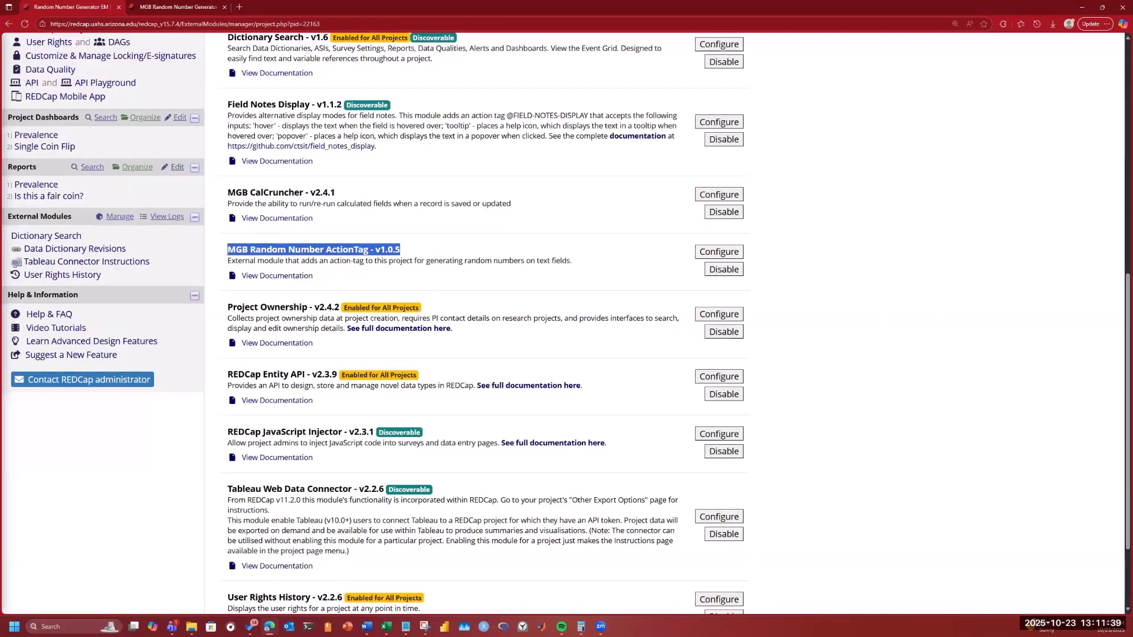
# - Return to the MGB Random Number survey, reload it discarding the entries, and choose Example 1 under Operation
pyautogui.scroll(8, 653, 146)
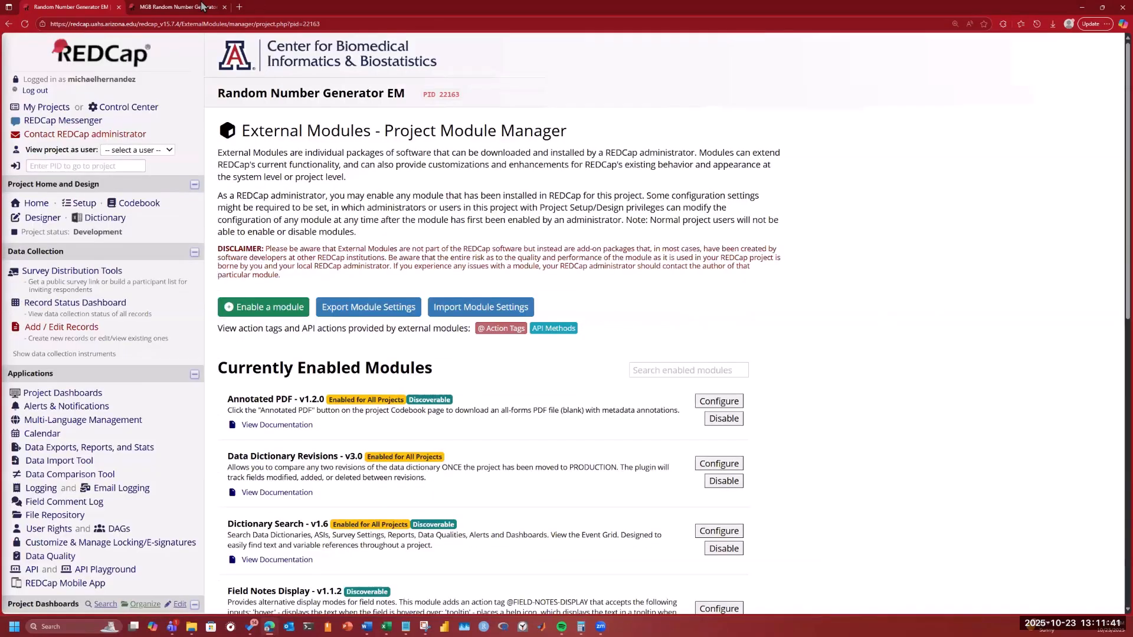
pyautogui.hotkey('ctrl', 'Tab')
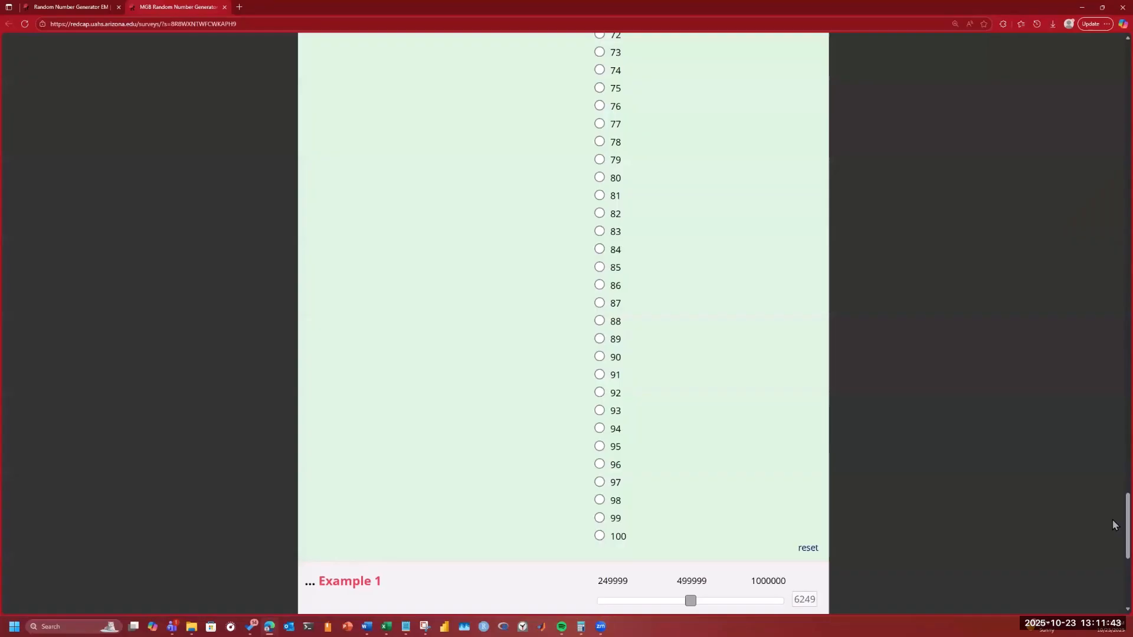
pyautogui.scroll(3, 1117, 527)
pyautogui.scroll(15, 619, 44)
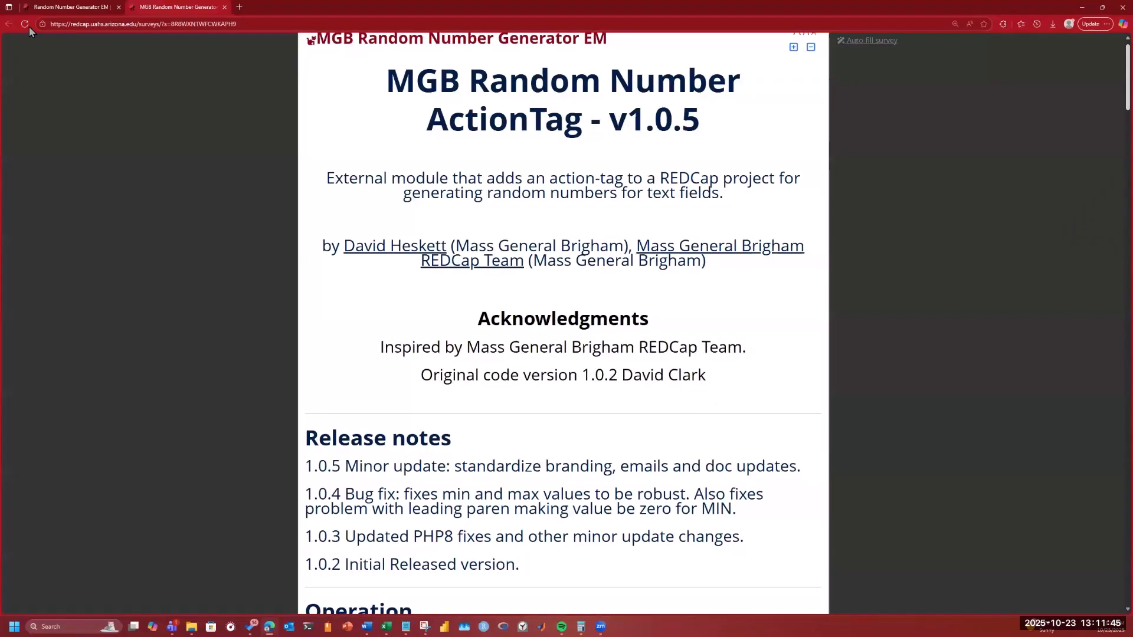
pyautogui.press('F5')
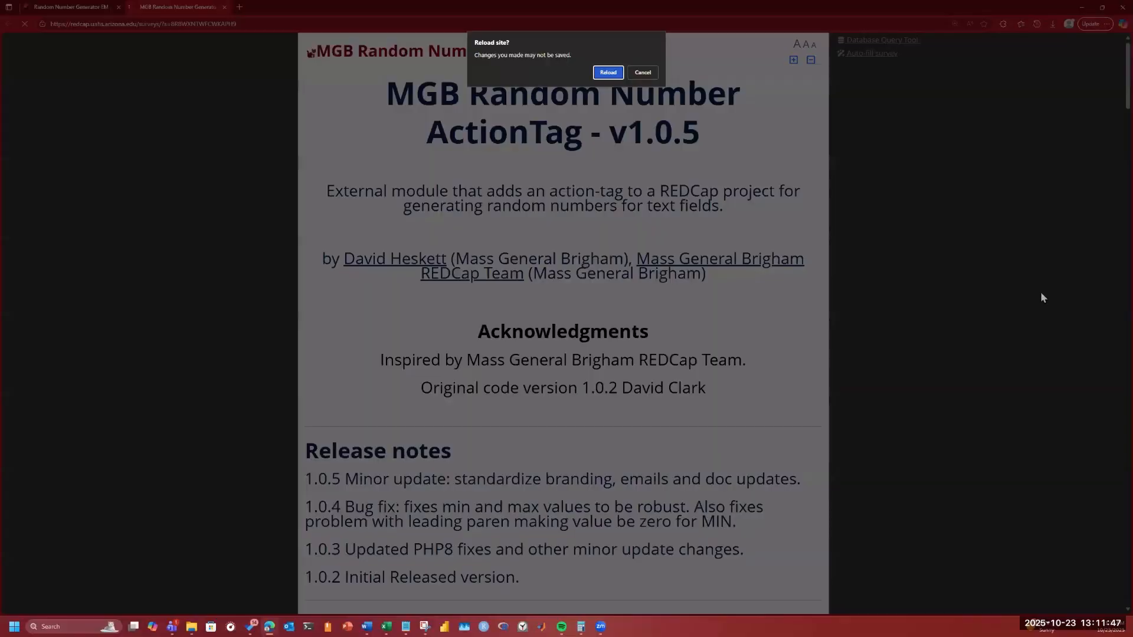
pyautogui.press('Return')
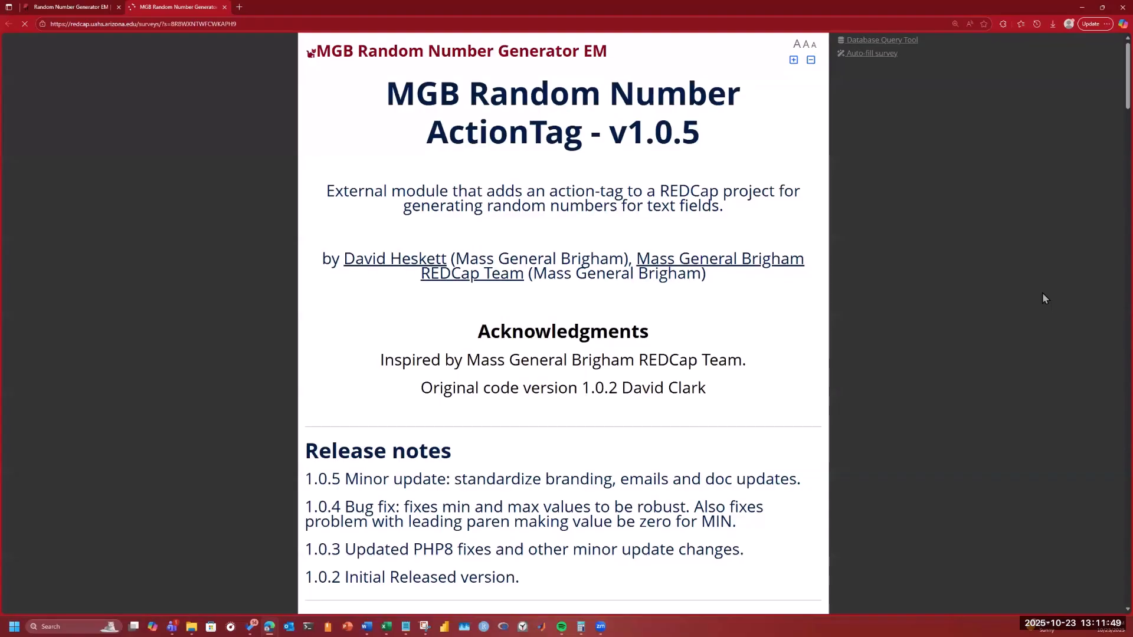
pyautogui.scroll(-15, 1038, 301)
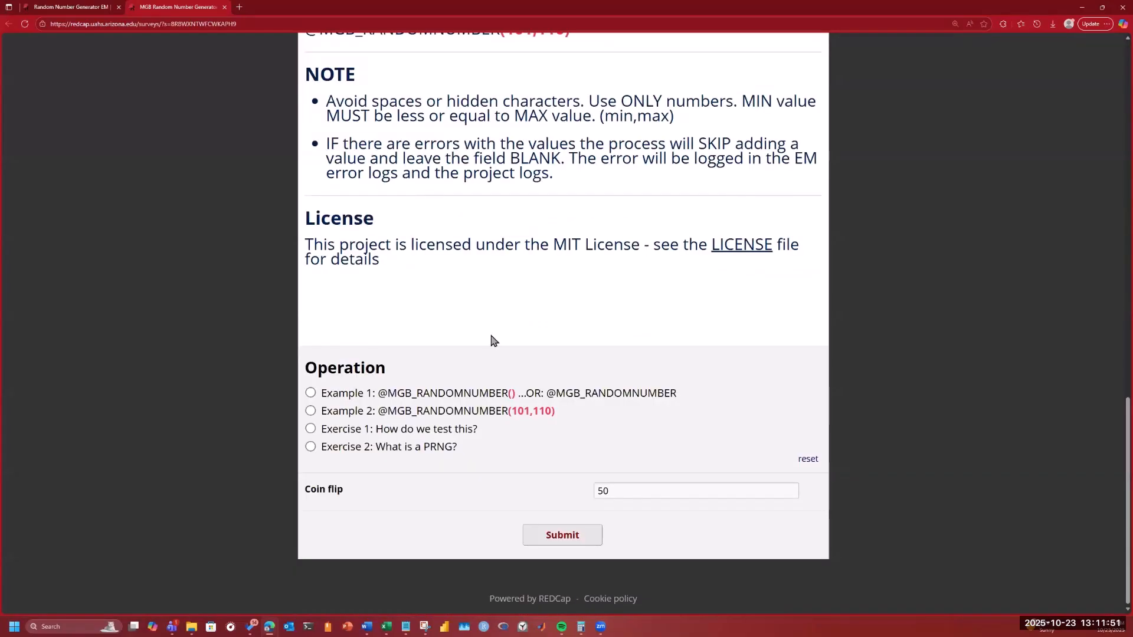
pyautogui.click(311, 395)
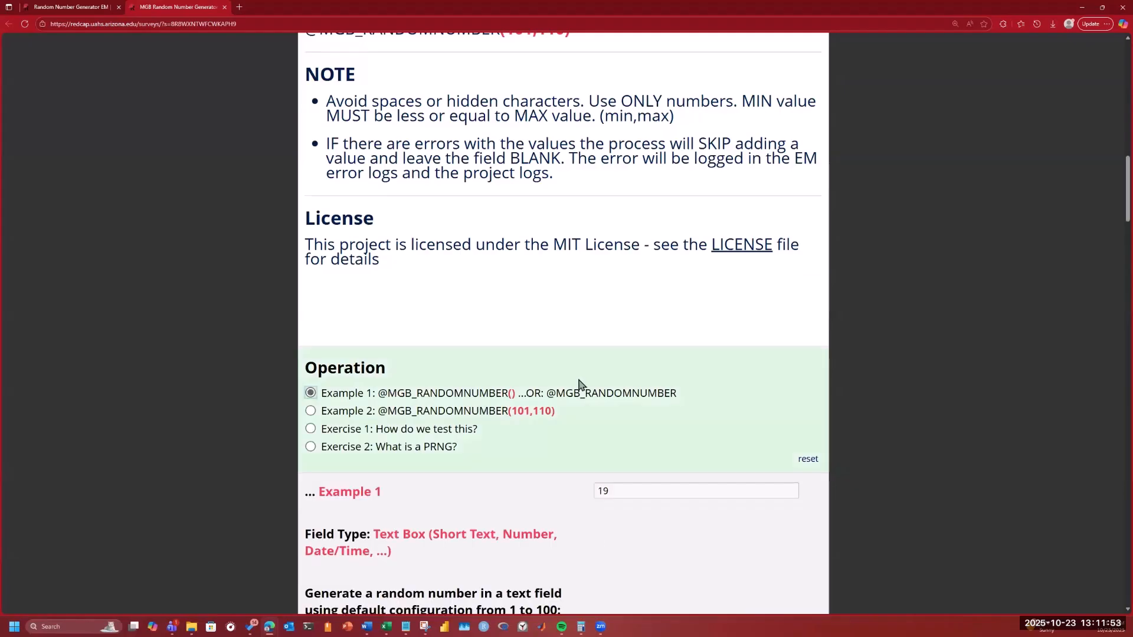
# - Examine the two Example 1 text box fields, comparing the one validated with Min 1 and Max 100 against the one without limits
pyautogui.scroll(-5, 831, 283)
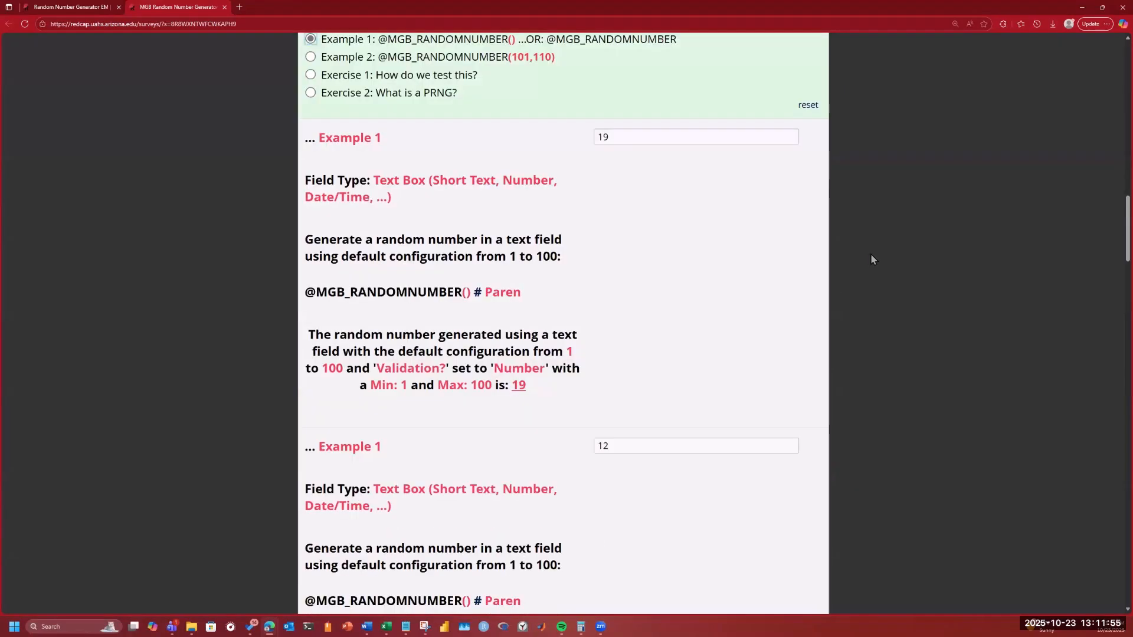
pyautogui.scroll(1, 873, 259)
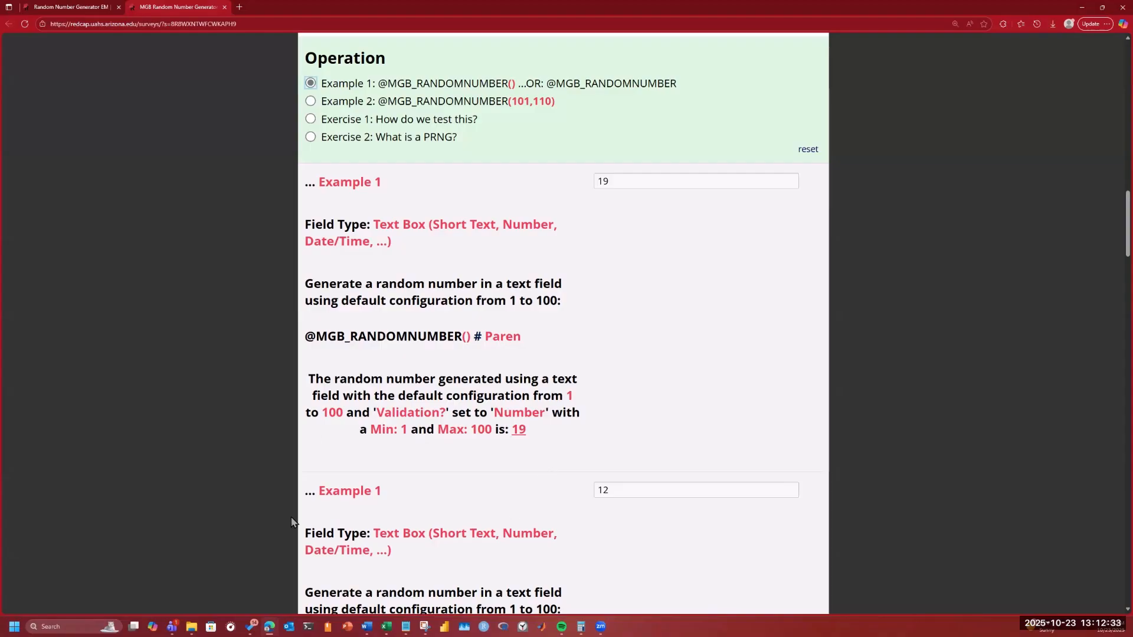
pyautogui.scroll(-1, 219, 479)
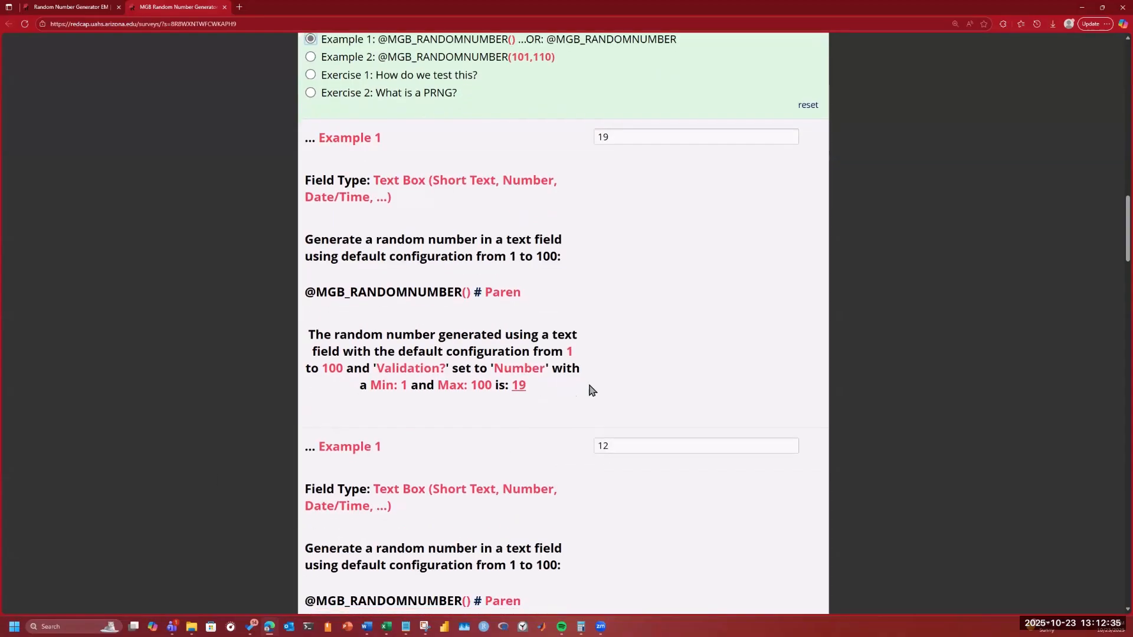
pyautogui.scroll(-2, 587, 393)
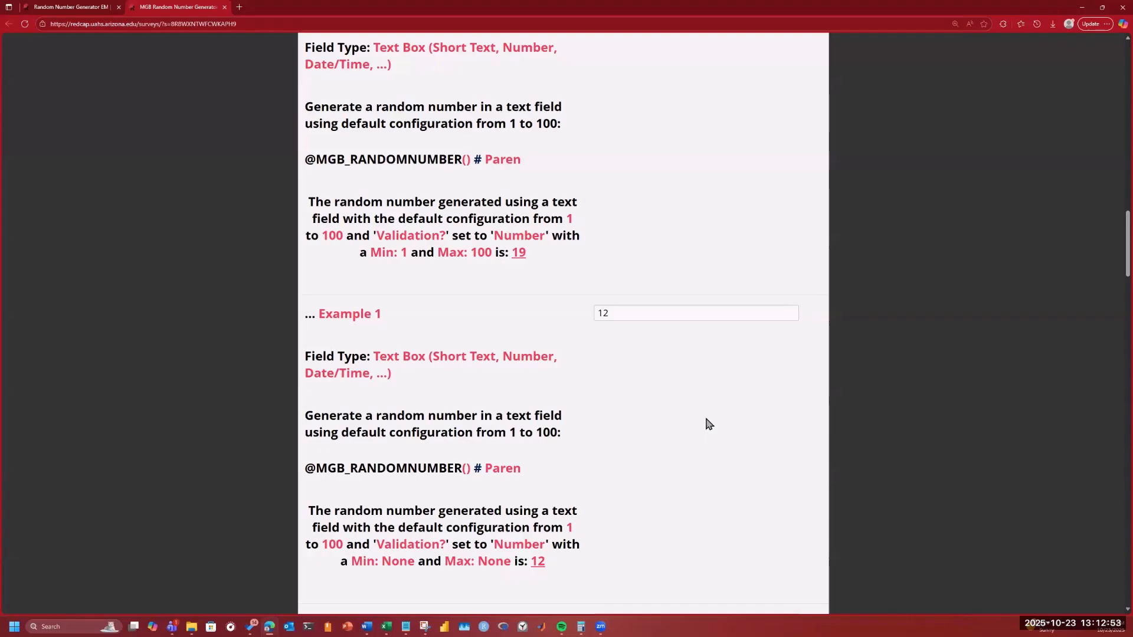
pyautogui.scroll(1, 709, 425)
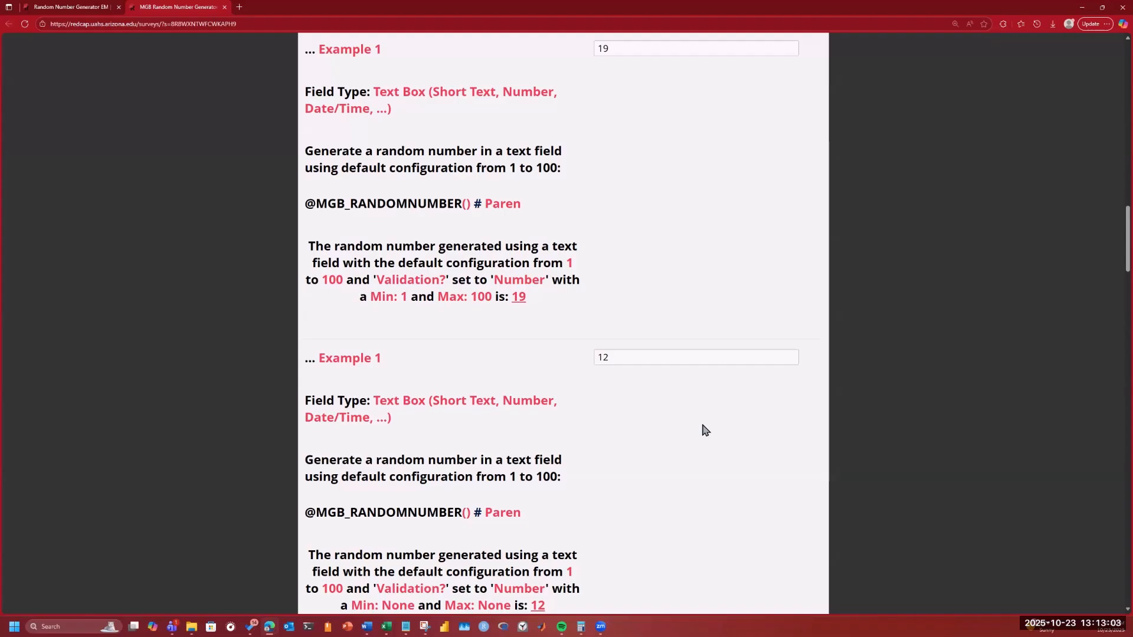
pyautogui.scroll(-2, 698, 430)
pyautogui.scroll(3, 661, 419)
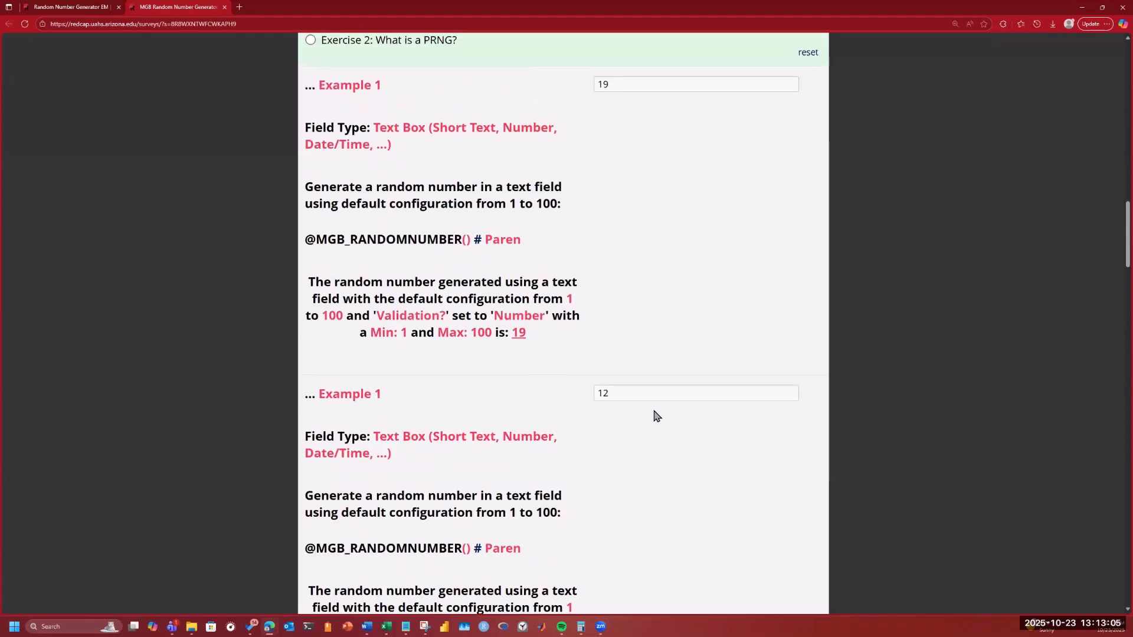
pyautogui.scroll(1, 657, 416)
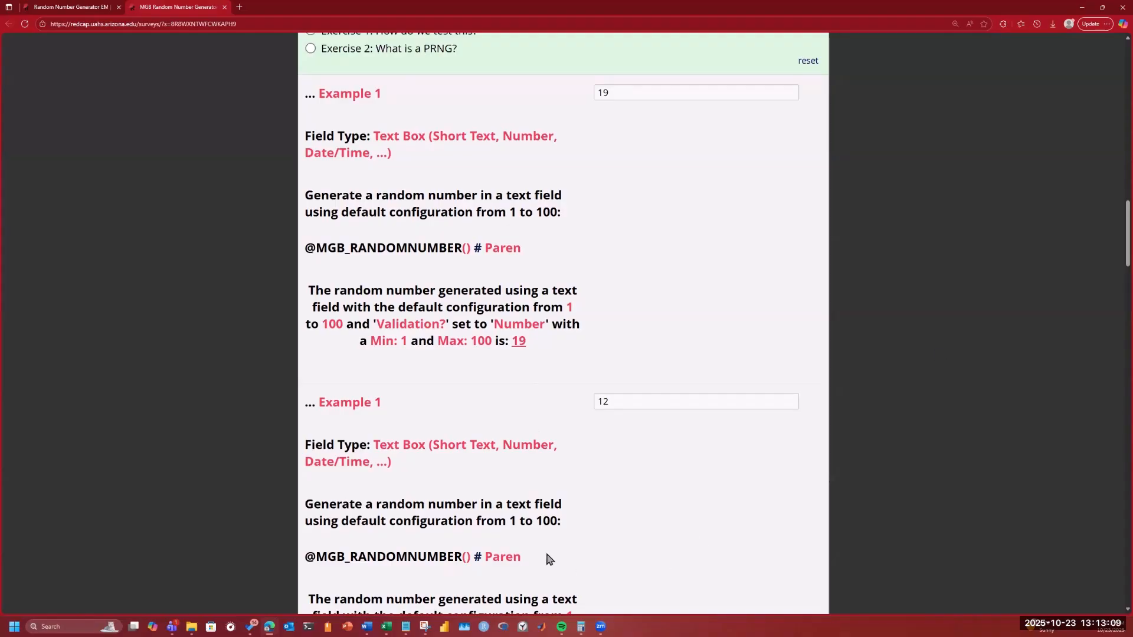
pyautogui.scroll(-2, 624, 288)
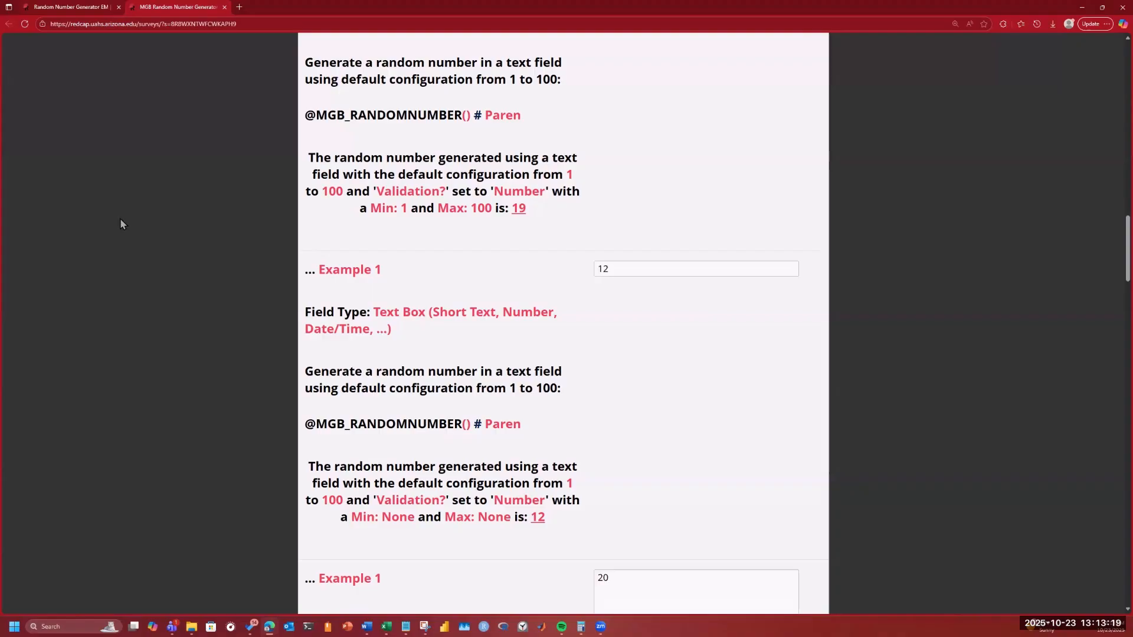
pyautogui.hotkey('ctrl', 'shift', 'Tab')
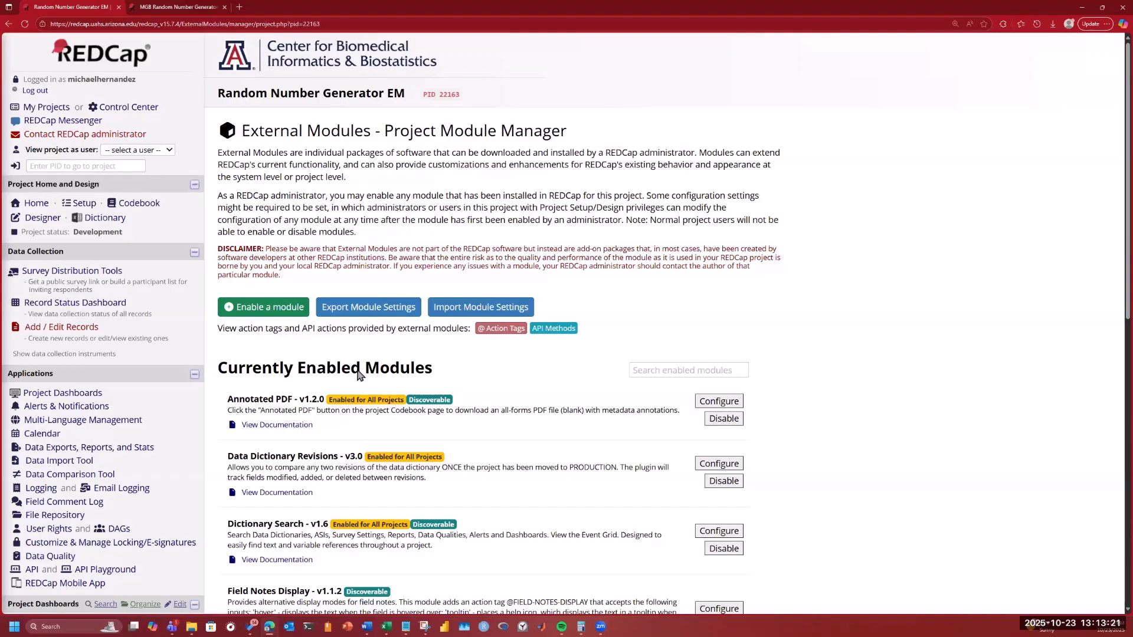
pyautogui.hotkey('alt', 'Left')
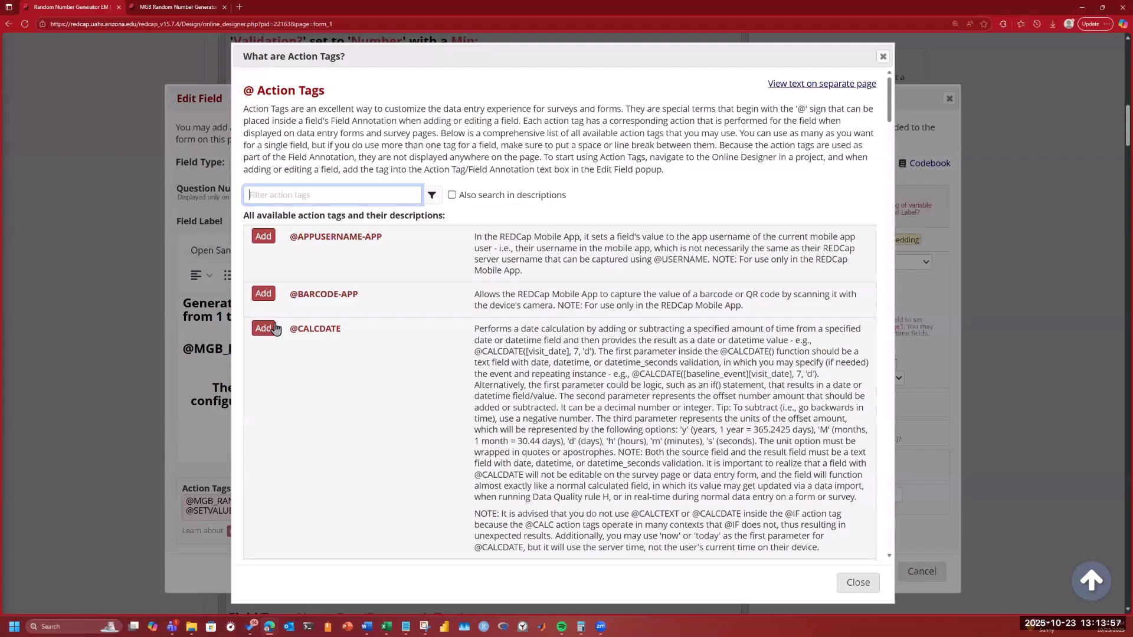
pyautogui.scroll(-15, 275, 329)
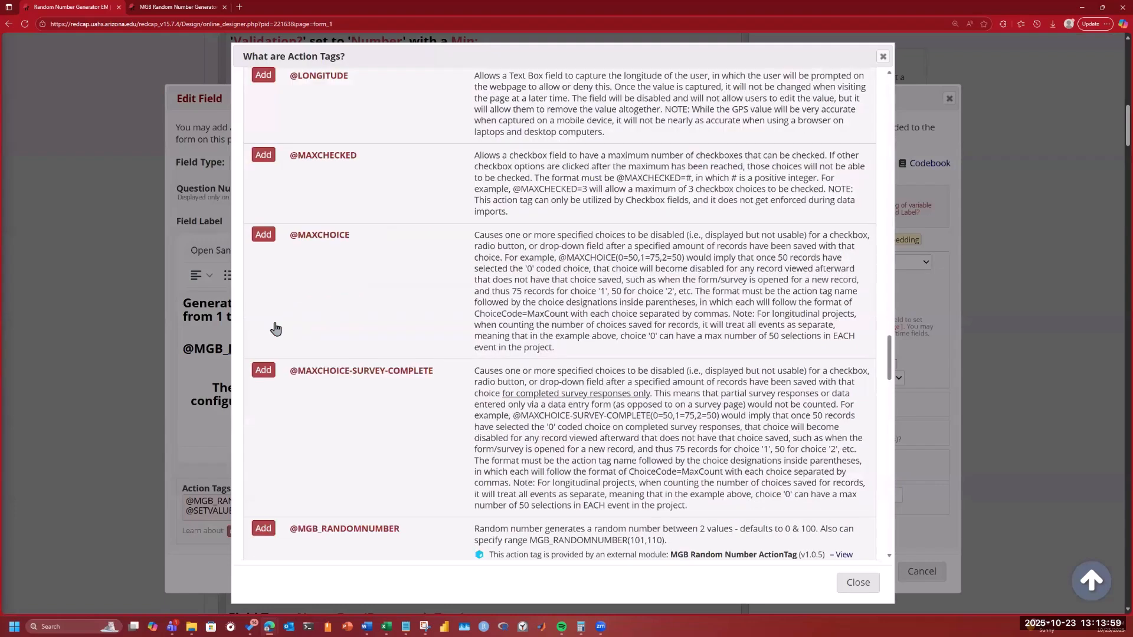
pyautogui.scroll(-3, 515, 368)
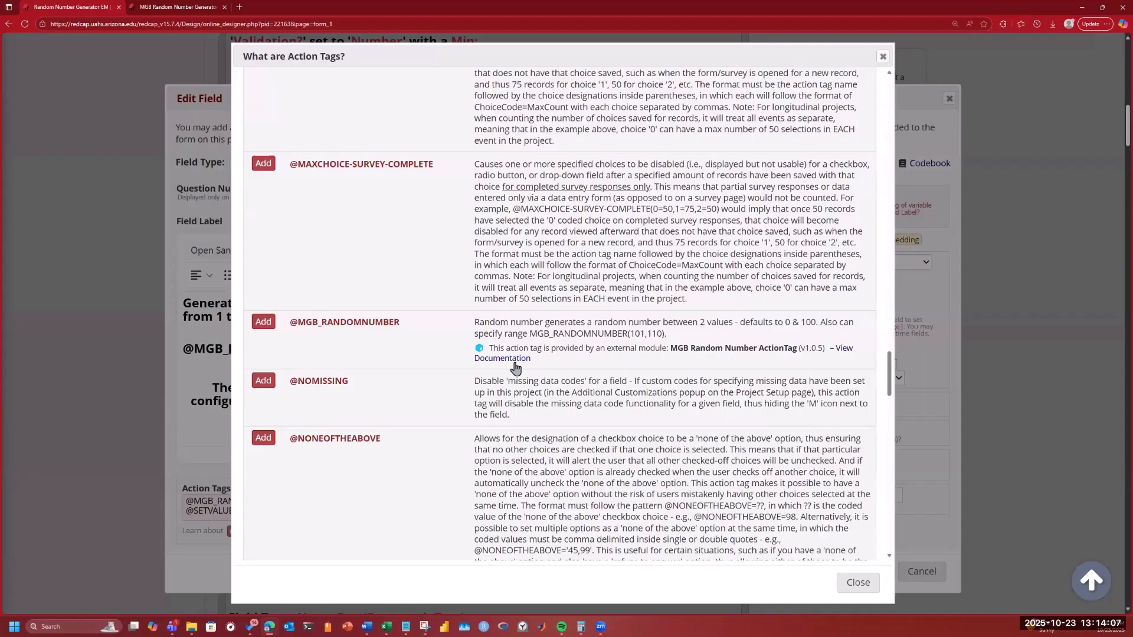
pyautogui.click(501, 358)
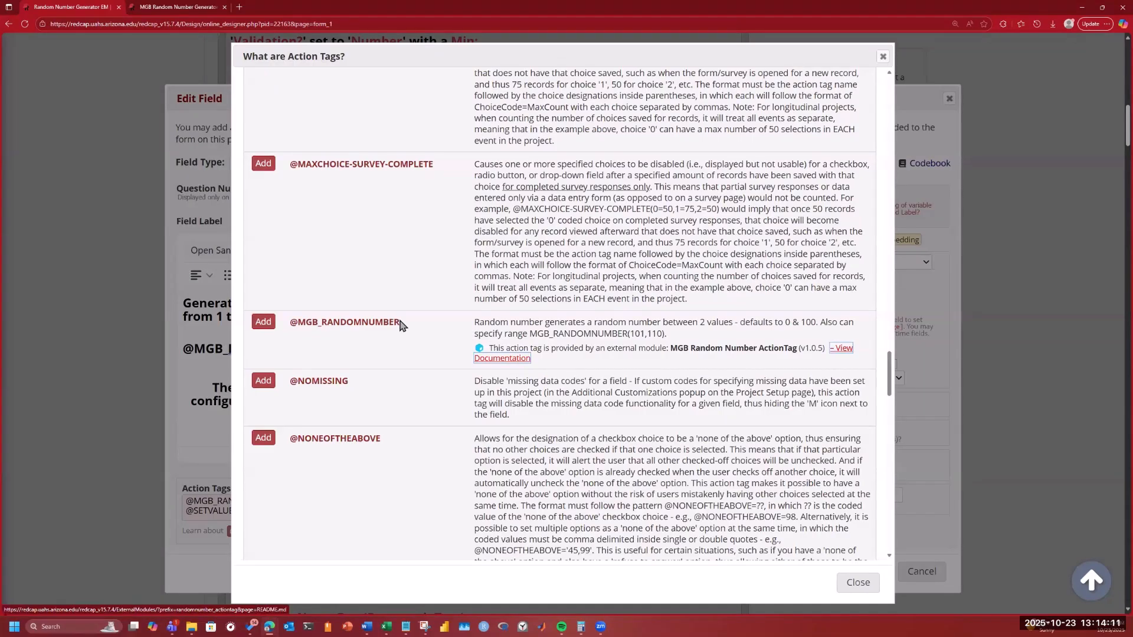
pyautogui.click(685, 280)
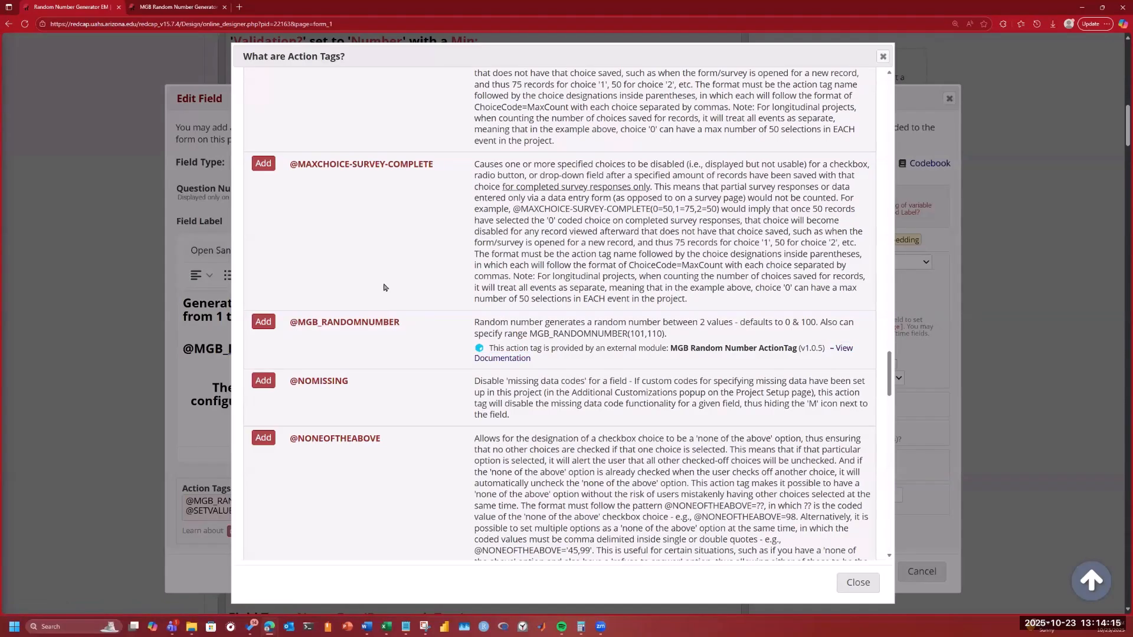
pyautogui.scroll(-15, 384, 288)
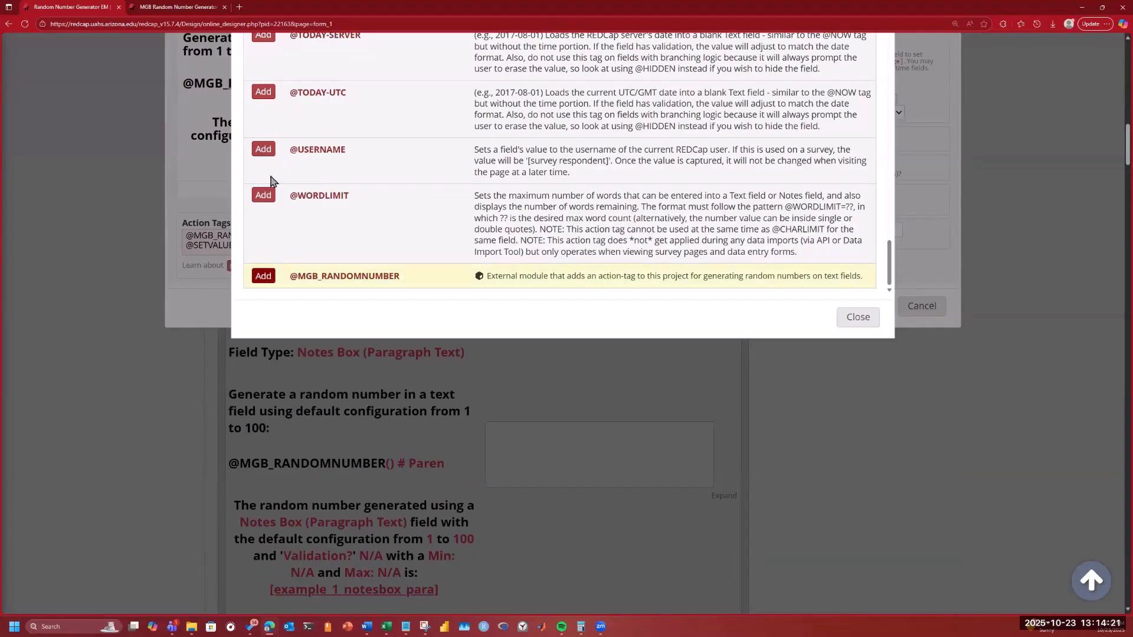
pyautogui.scroll(10, 496, 269)
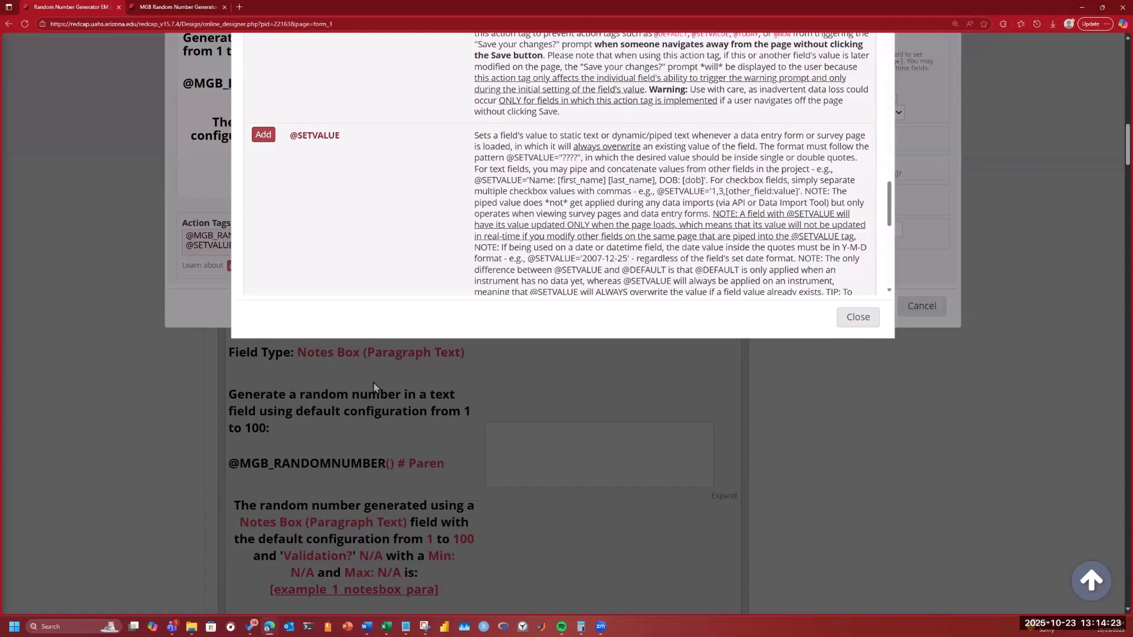
pyautogui.scroll(10, 473, 243)
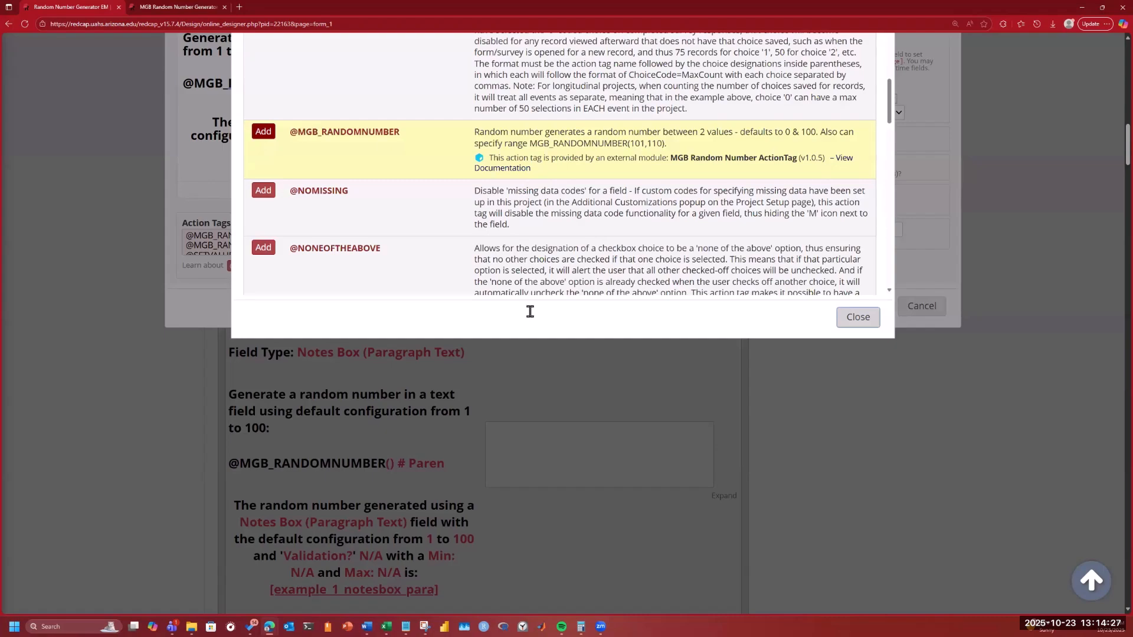
pyautogui.press('Escape')
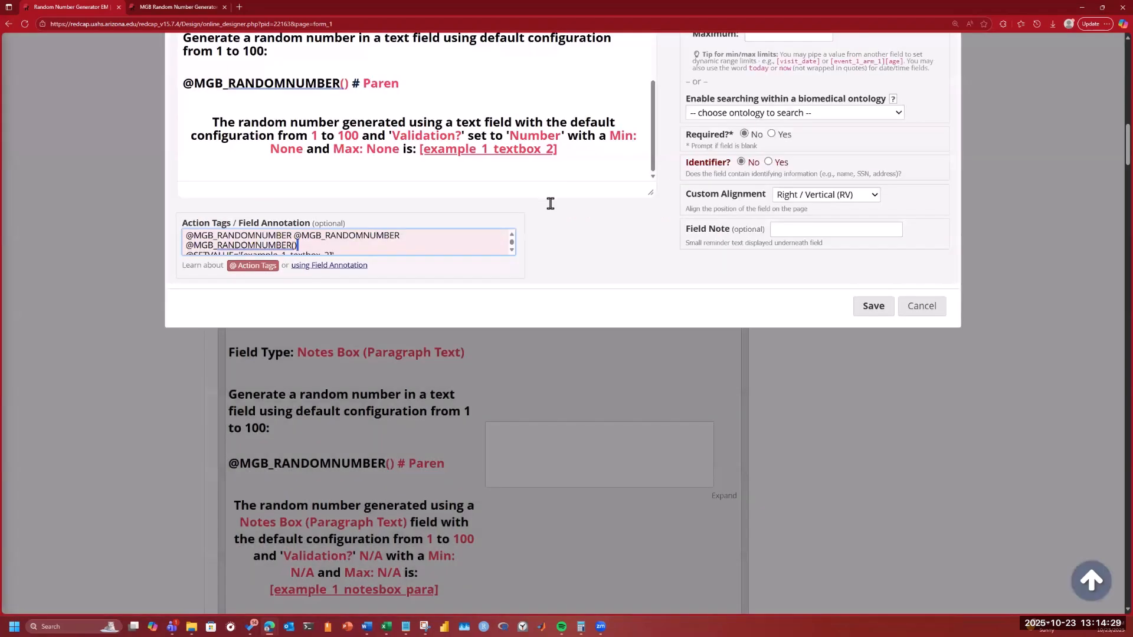
pyautogui.click(551, 214)
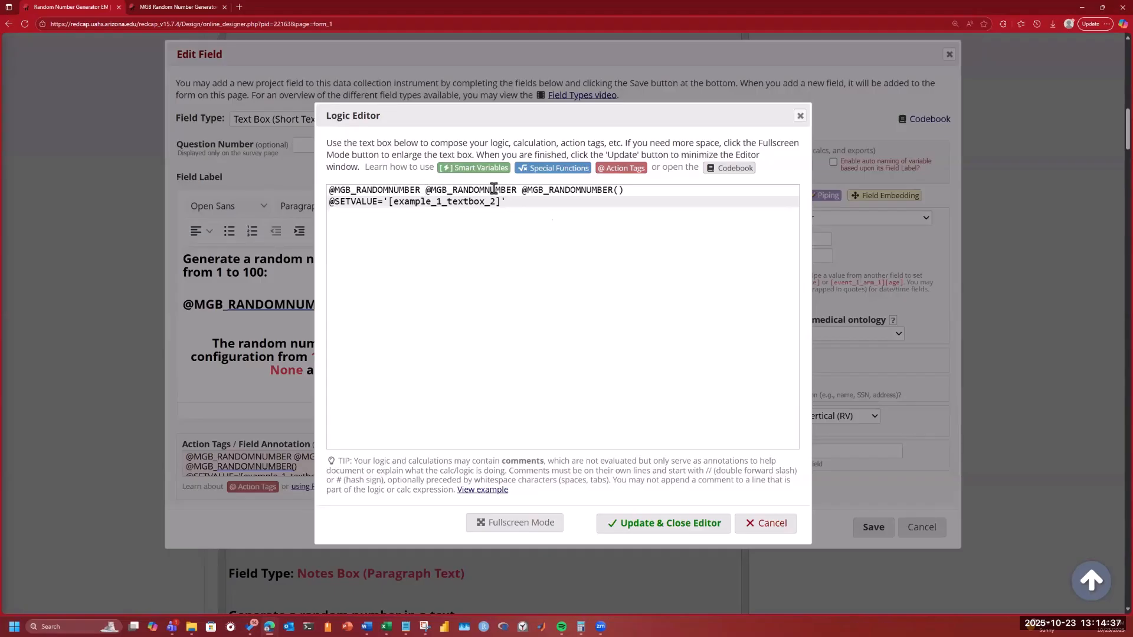
pyautogui.moveTo(523, 188); pyautogui.dragTo(326, 189)
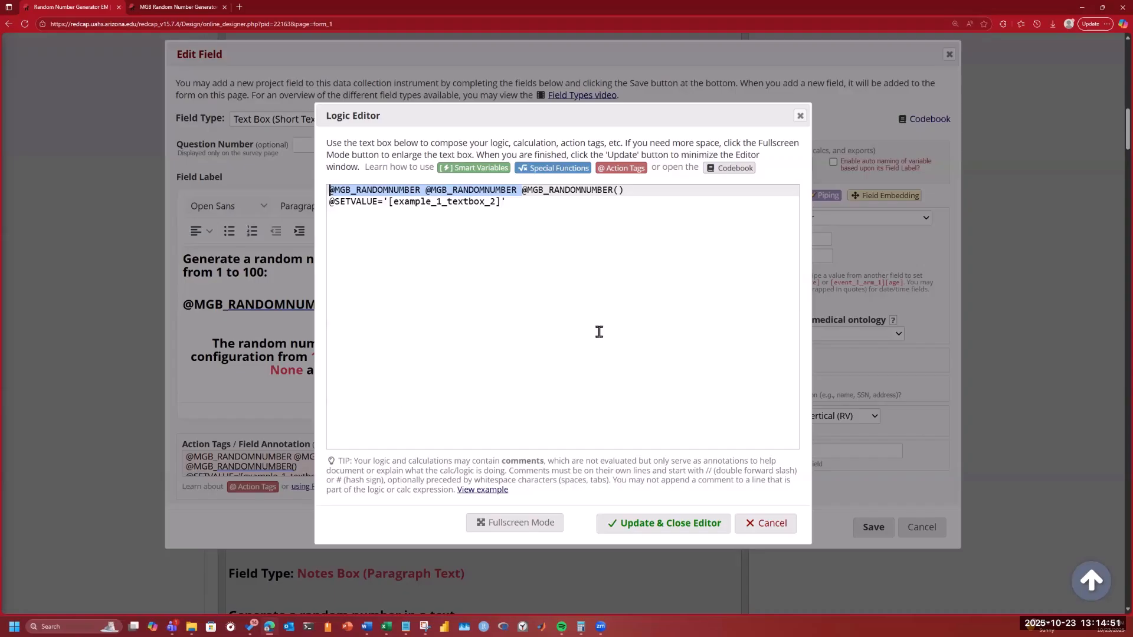
pyautogui.press('Delete')
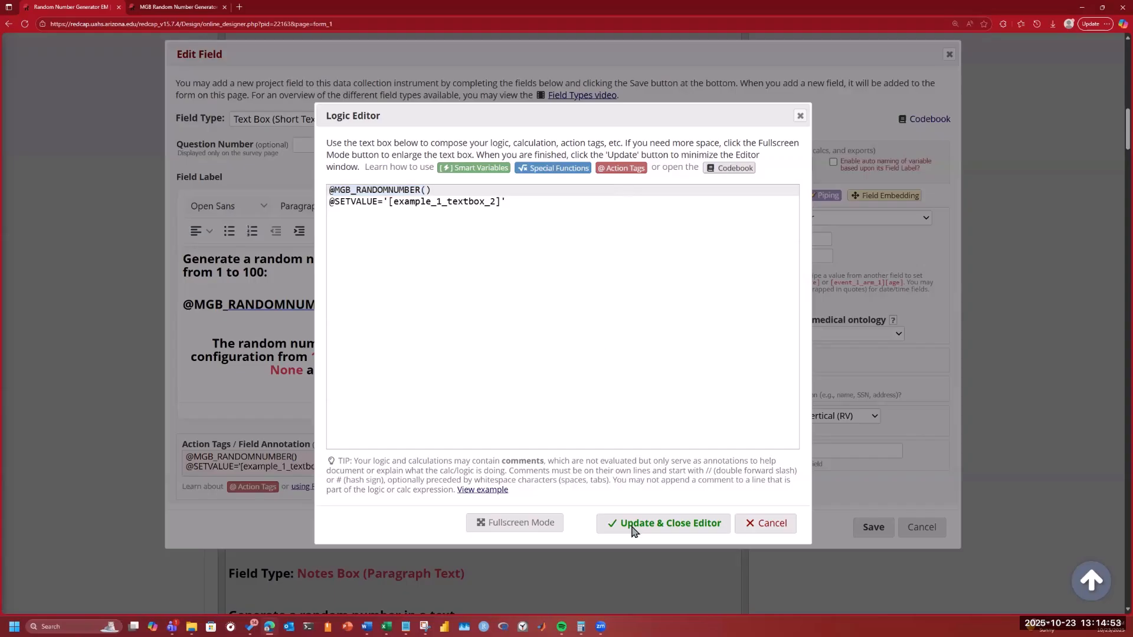
pyautogui.click(869, 528)
pyautogui.click(869, 528)
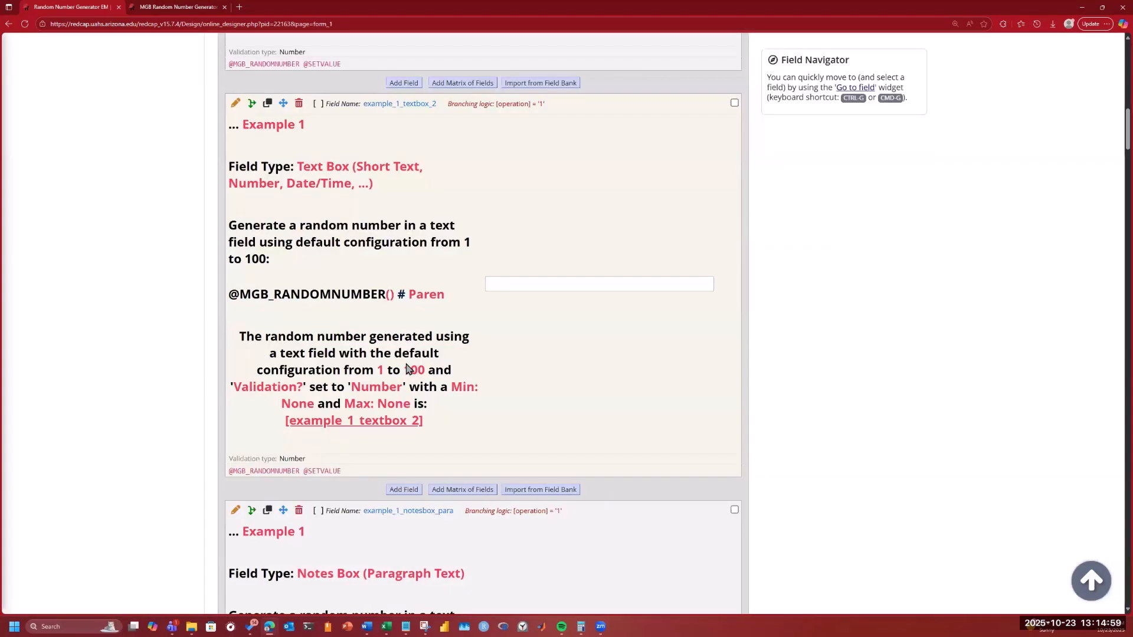
# - Return to the survey and examine the Example 1 text box, Notes Box and drop-down list fields with their random number descriptions
pyautogui.hotkey('ctrl', 'Tab')
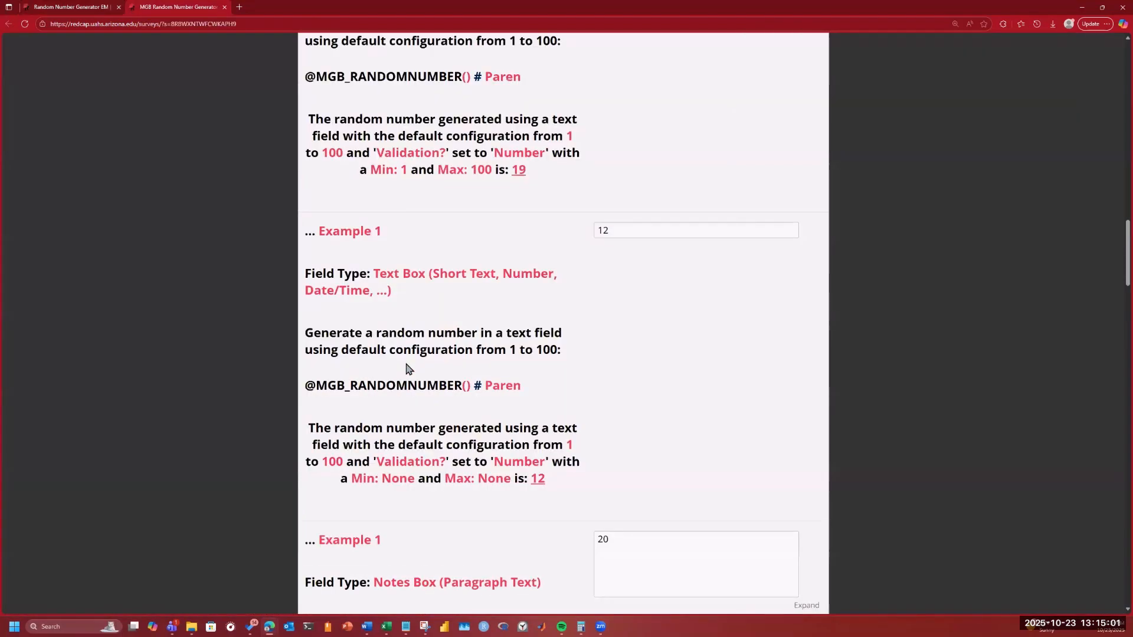
pyautogui.scroll(-2, 405, 366)
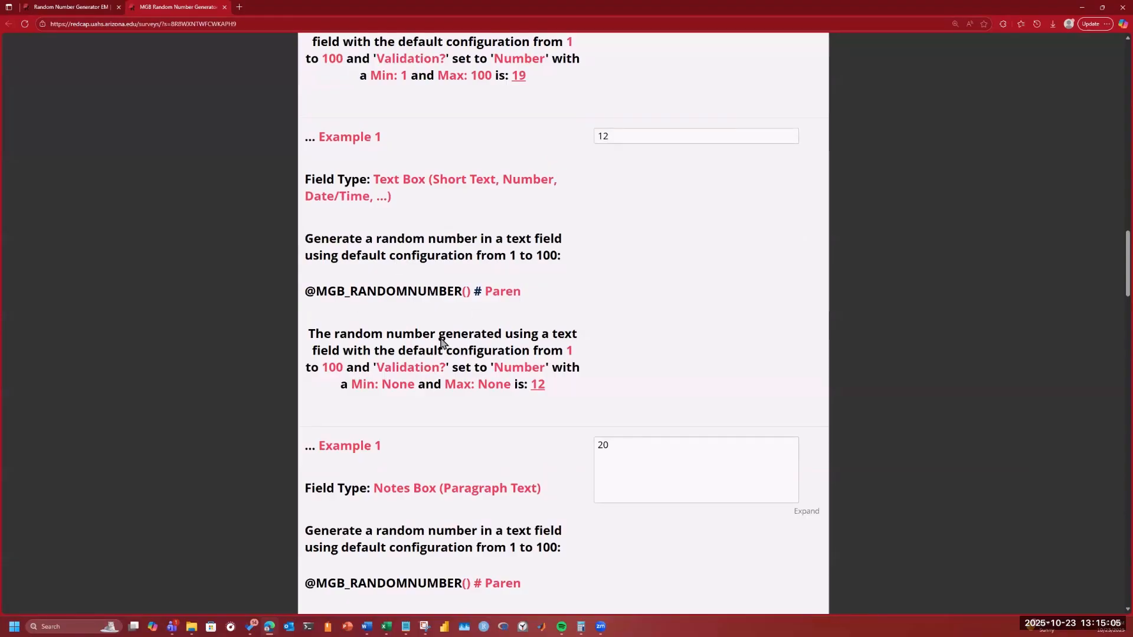
pyautogui.scroll(-3, 443, 342)
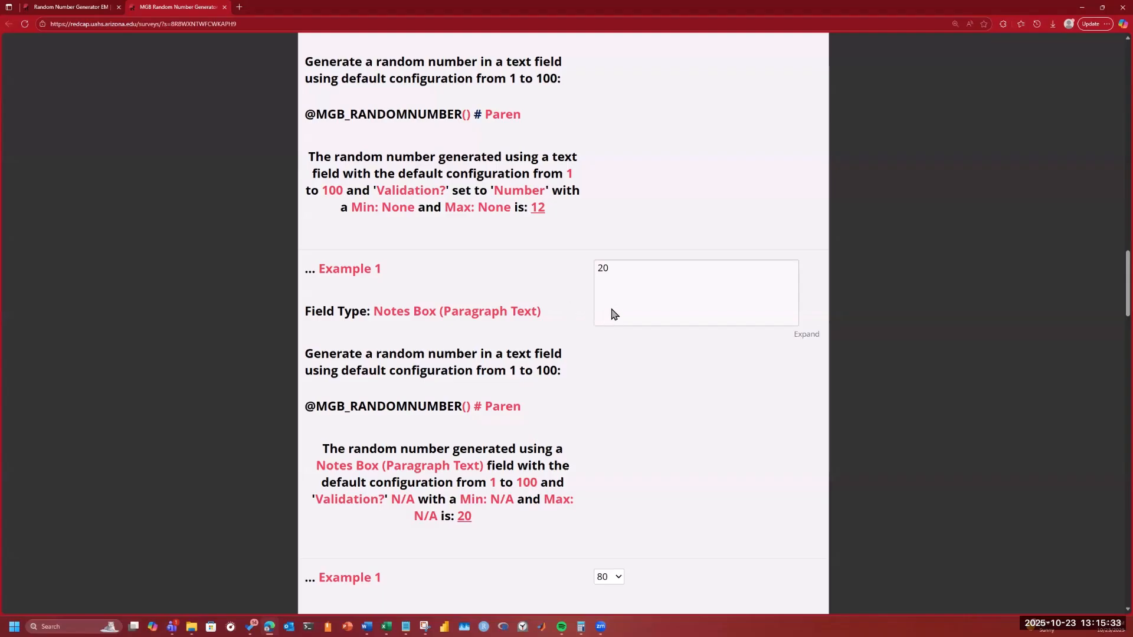
pyautogui.scroll(5, 643, 437)
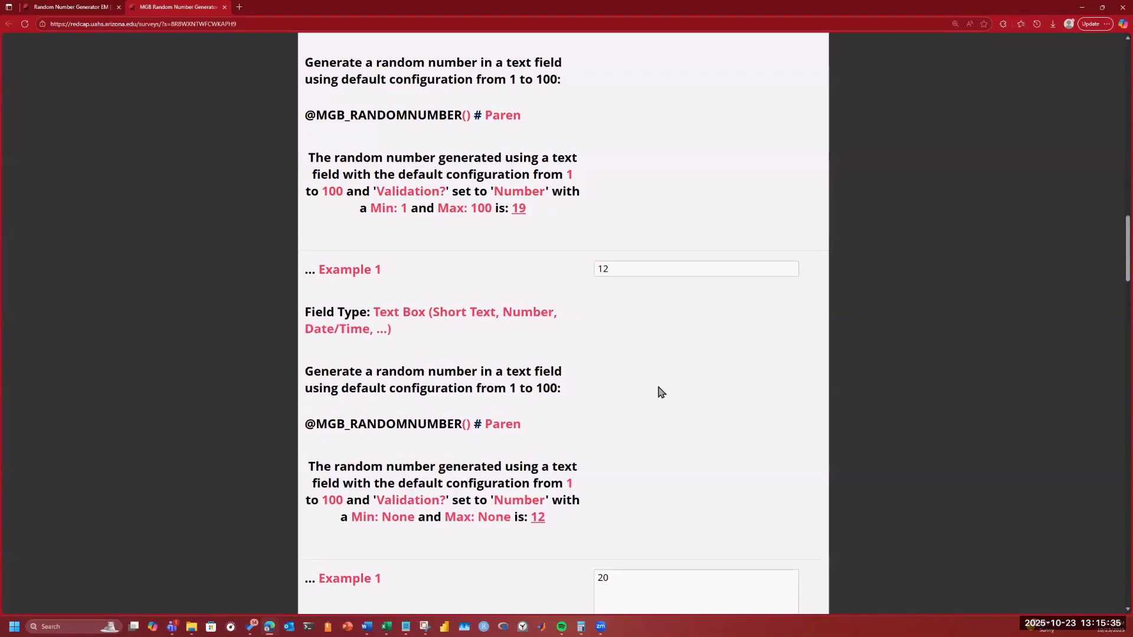
pyautogui.scroll(-3, 629, 390)
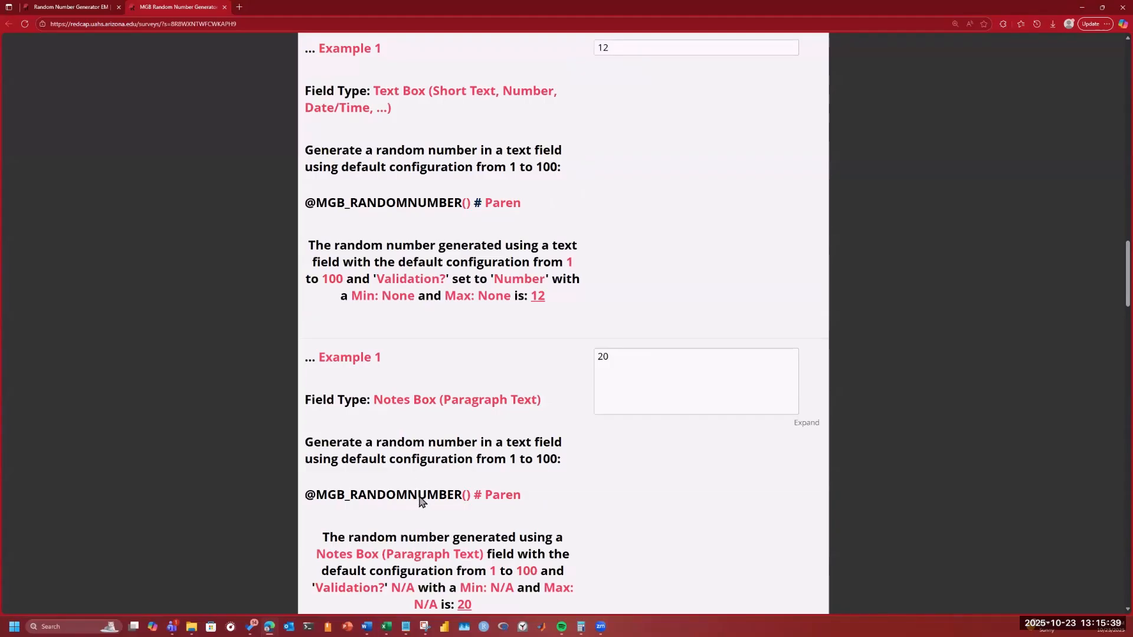
pyautogui.scroll(-5, 544, 447)
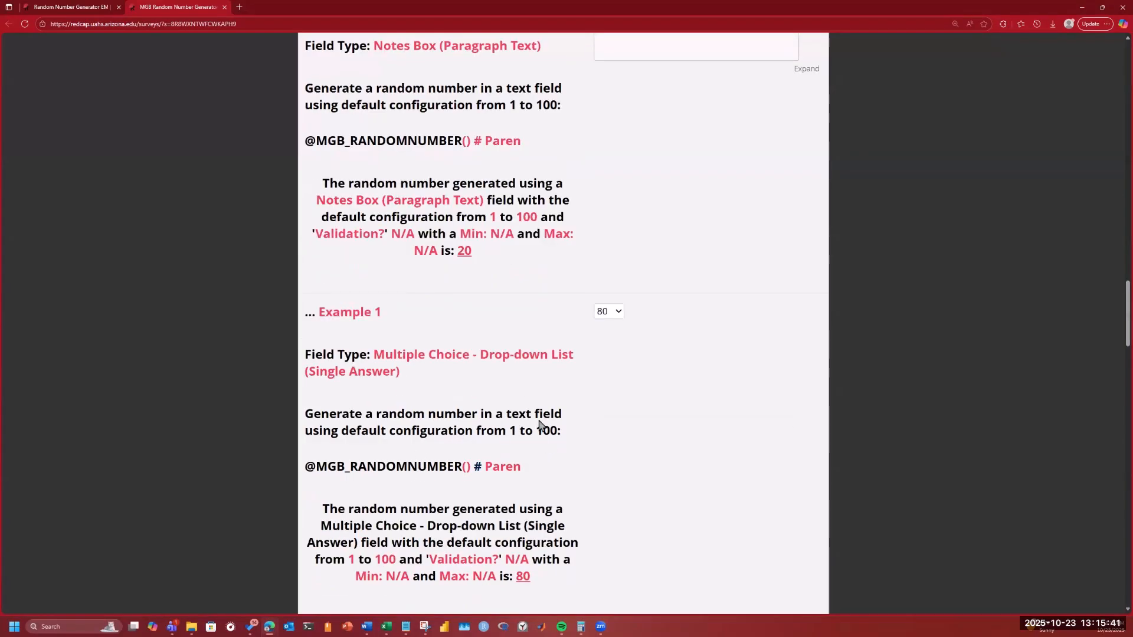
# - Switch to the form designer, open the example_1_mc_dropdown field for editing, and view its field label in full screen before exiting that view
pyautogui.scroll(4, 546, 407)
pyautogui.scroll(-4, 542, 399)
pyautogui.hotkey('ctrl', 'Tab')
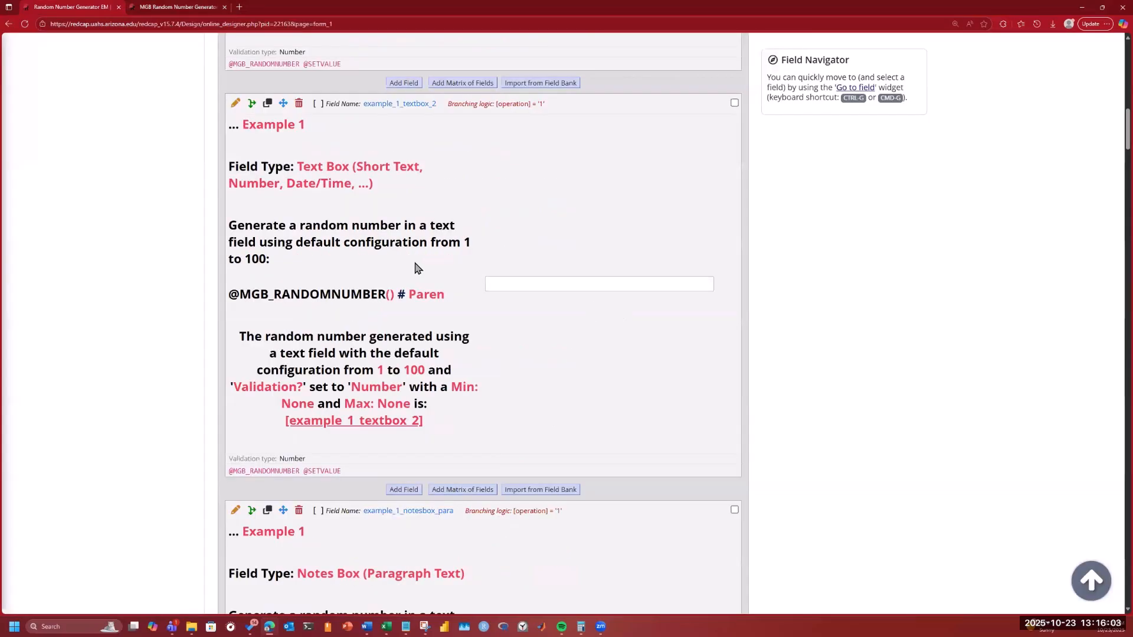
pyautogui.scroll(-5, 235, 234)
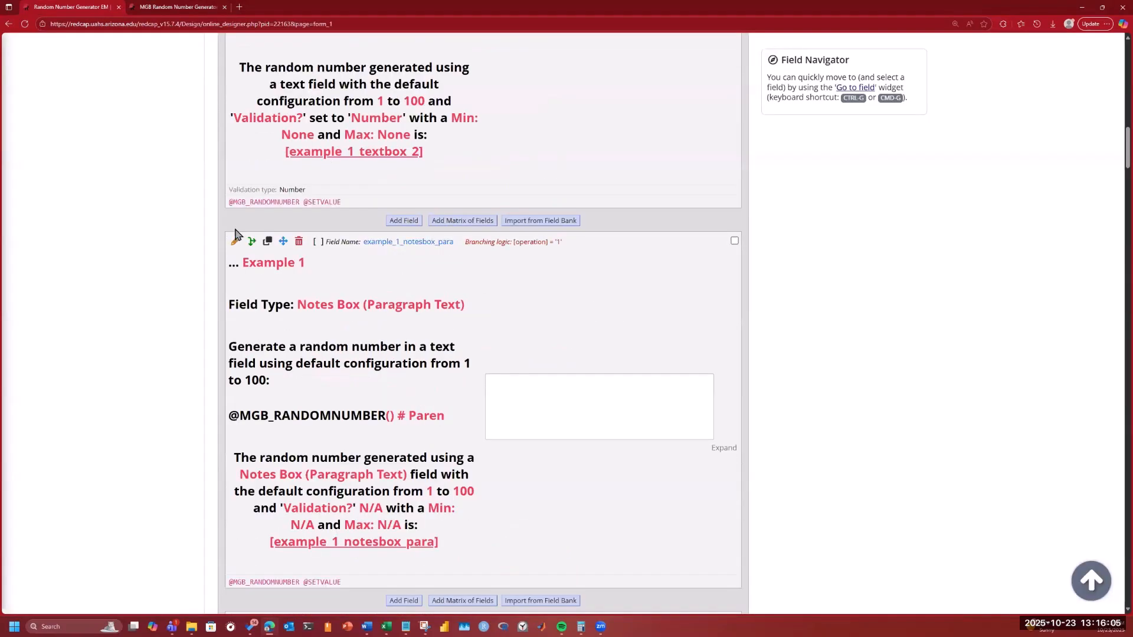
pyautogui.scroll(-7, 511, 358)
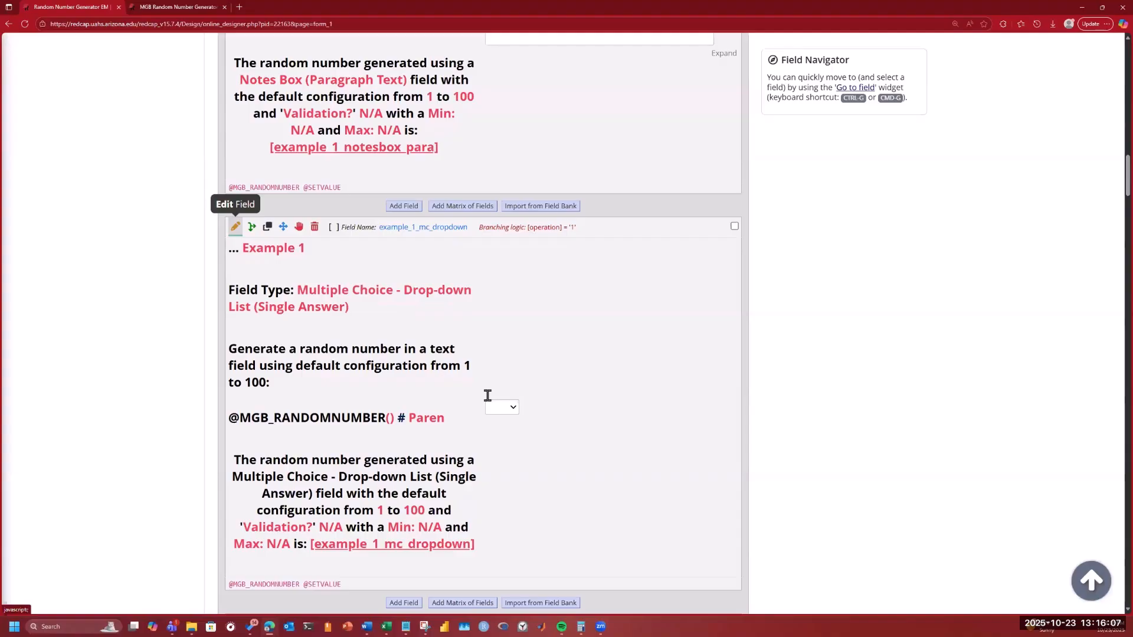
pyautogui.click(553, 255)
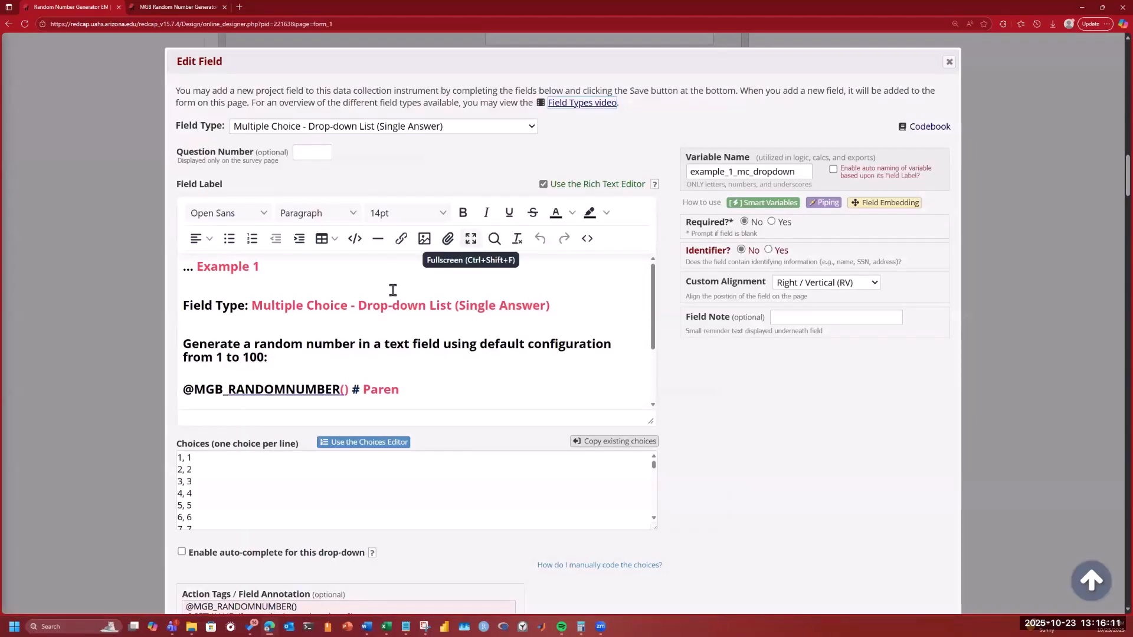
pyautogui.hotkey('ctrl', 'shift', 'f')
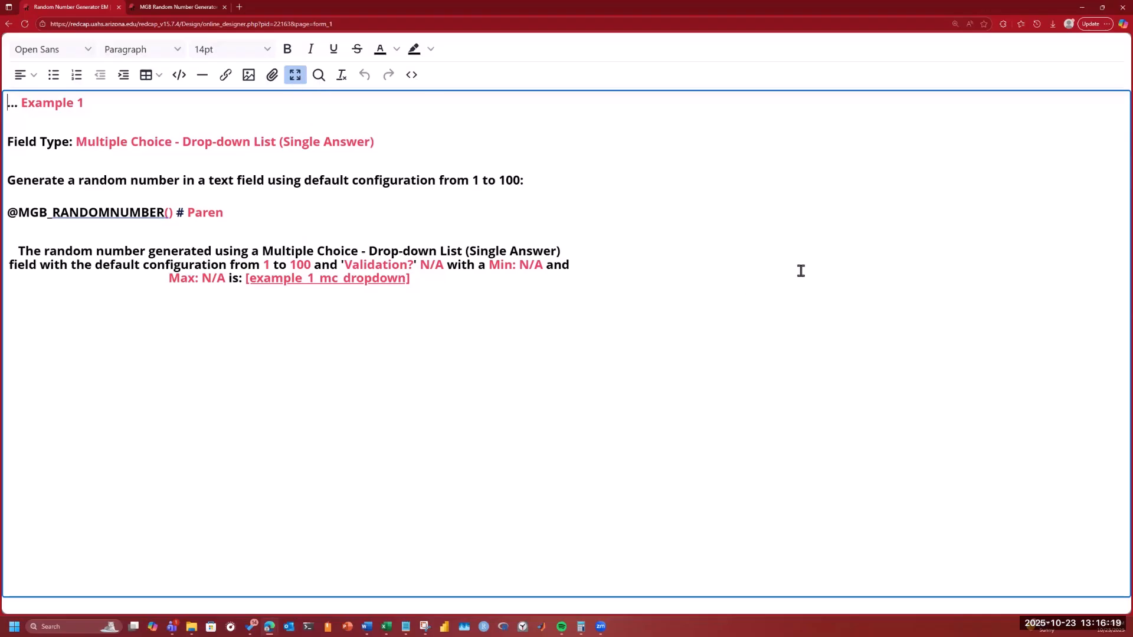
pyautogui.press('Escape')
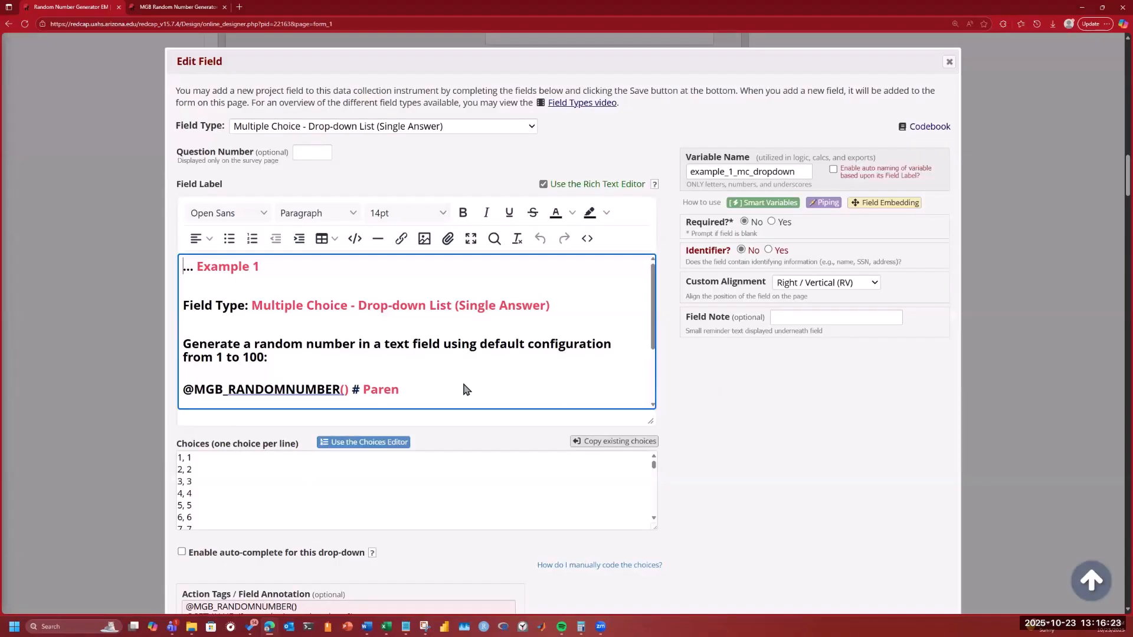
# - Examine the list of choices of the example_1_mc_dropdown field, and close the field editor without saving
pyautogui.scroll(-5, 649, 481)
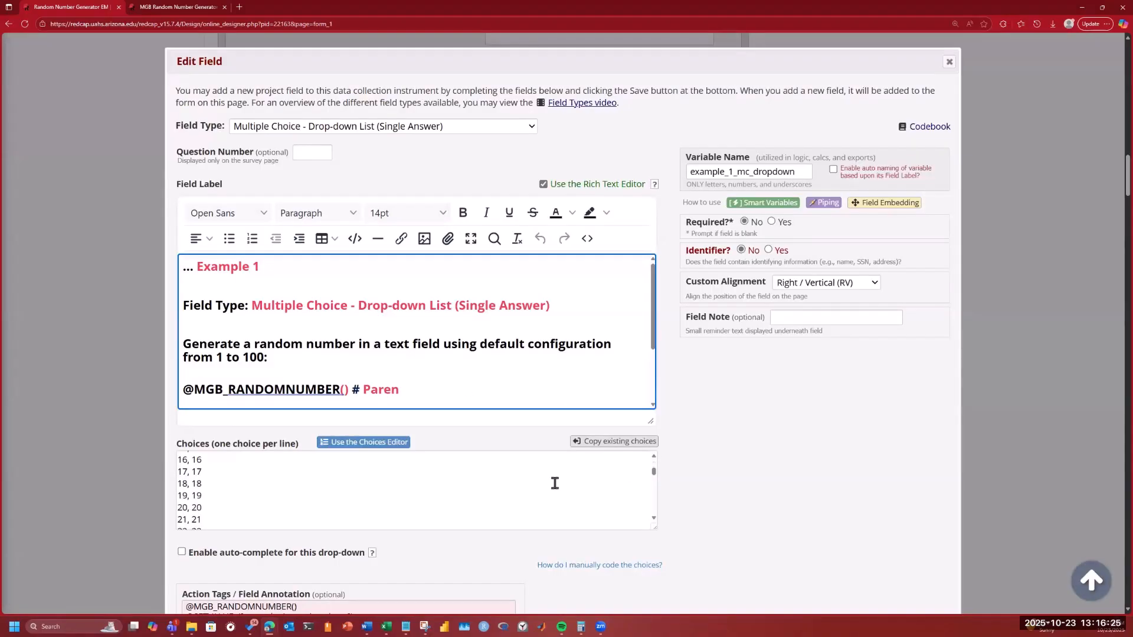
pyautogui.scroll(-20, 514, 469)
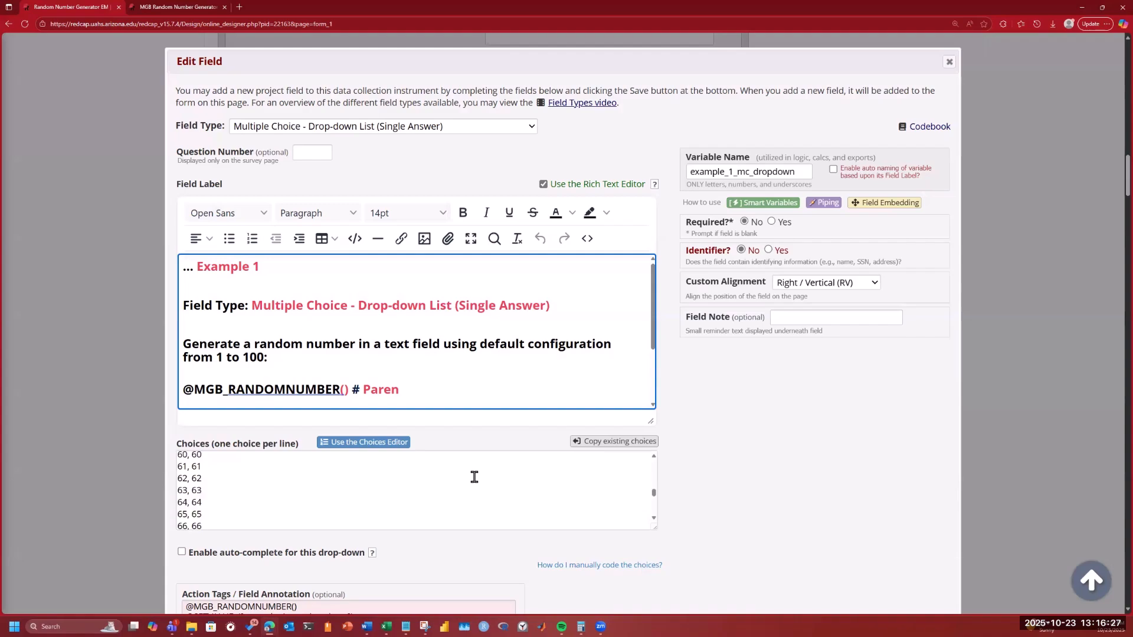
pyautogui.scroll(20, 473, 477)
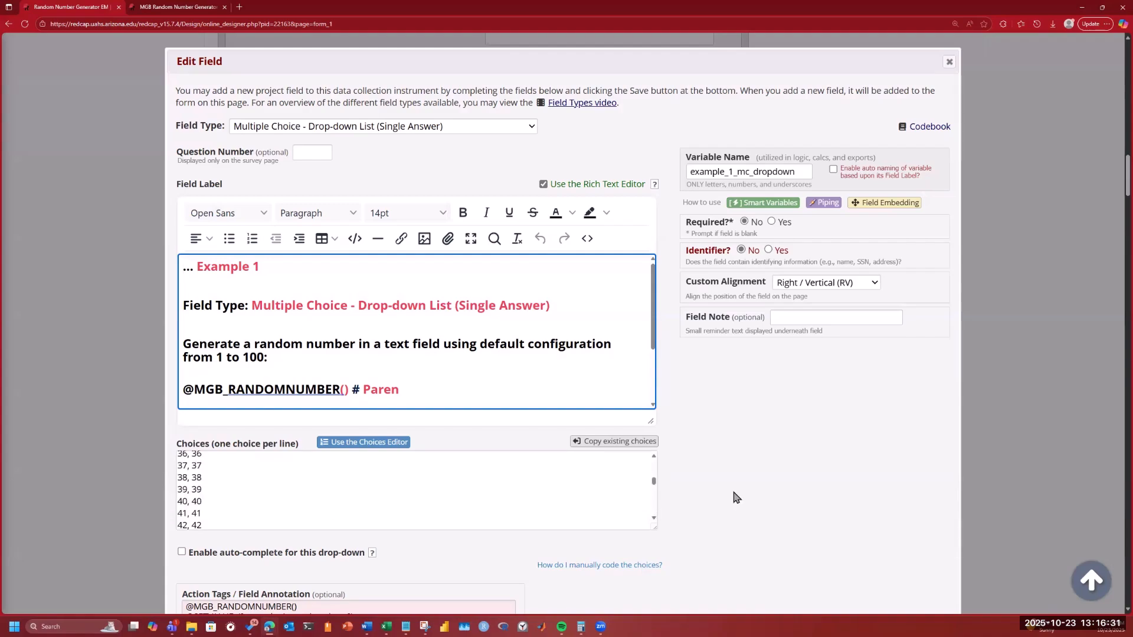
pyautogui.scroll(-8, 747, 129)
pyautogui.click(927, 196)
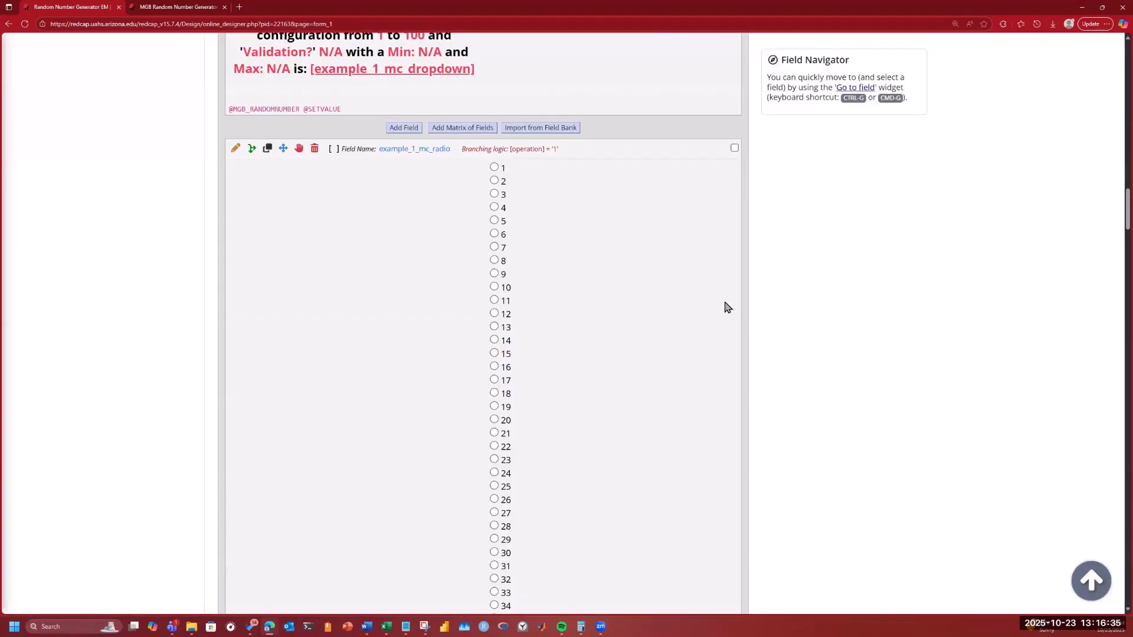
# - Return to the survey and examine the Example 1 Radio Buttons field, its random number description, and its choices from 1 to 100
pyautogui.scroll(10, 603, 391)
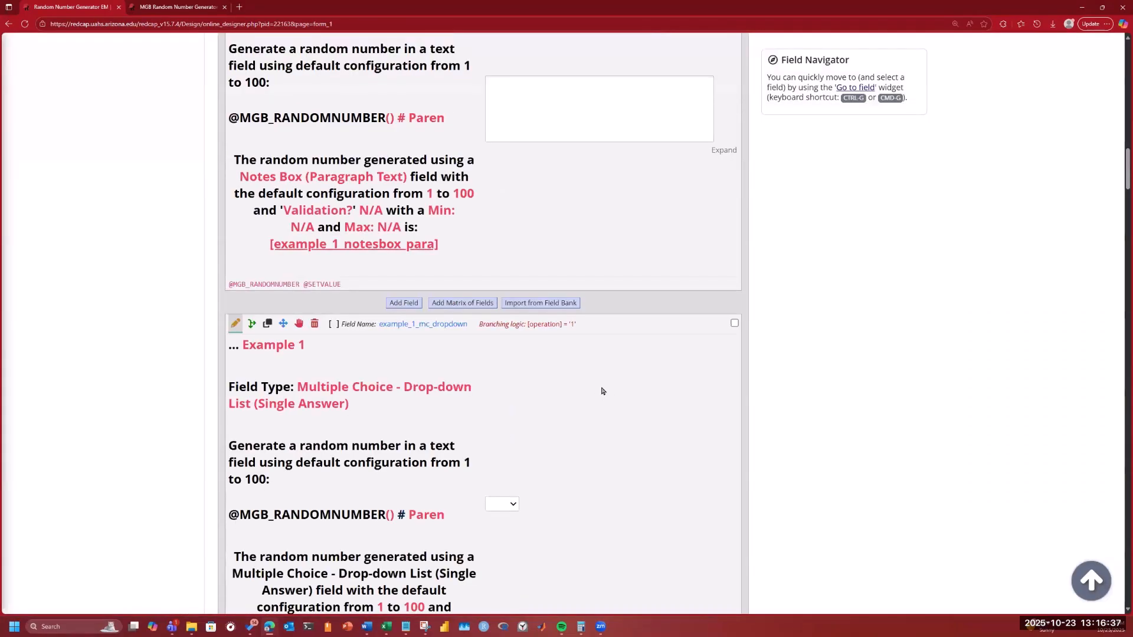
pyautogui.scroll(-5, 233, 56)
pyautogui.click(185, 5)
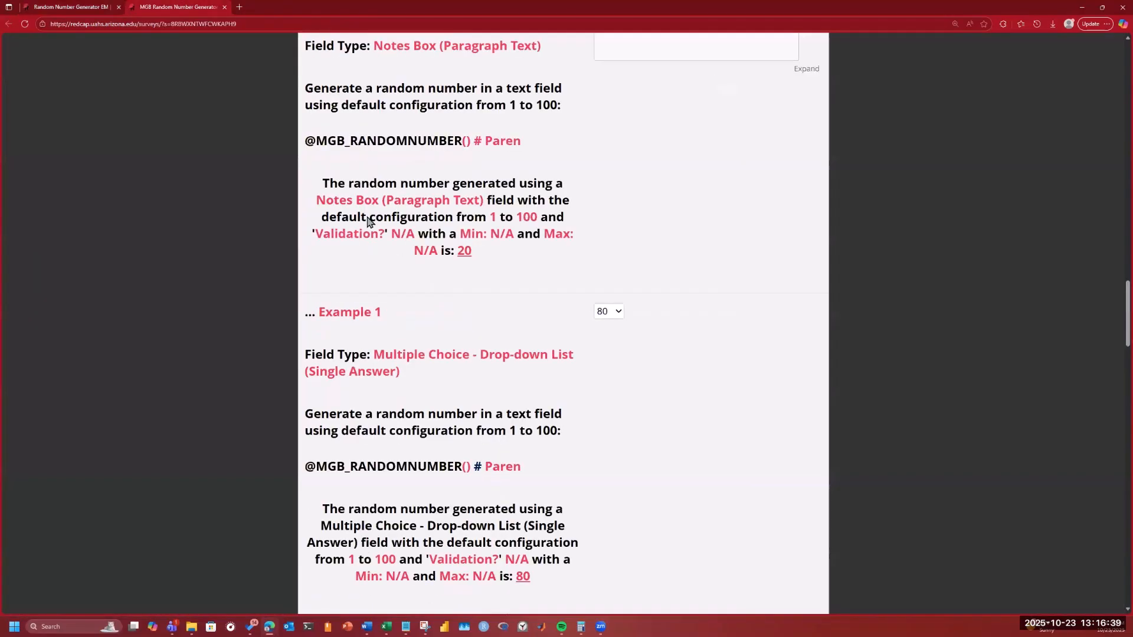
pyautogui.scroll(-7, 401, 263)
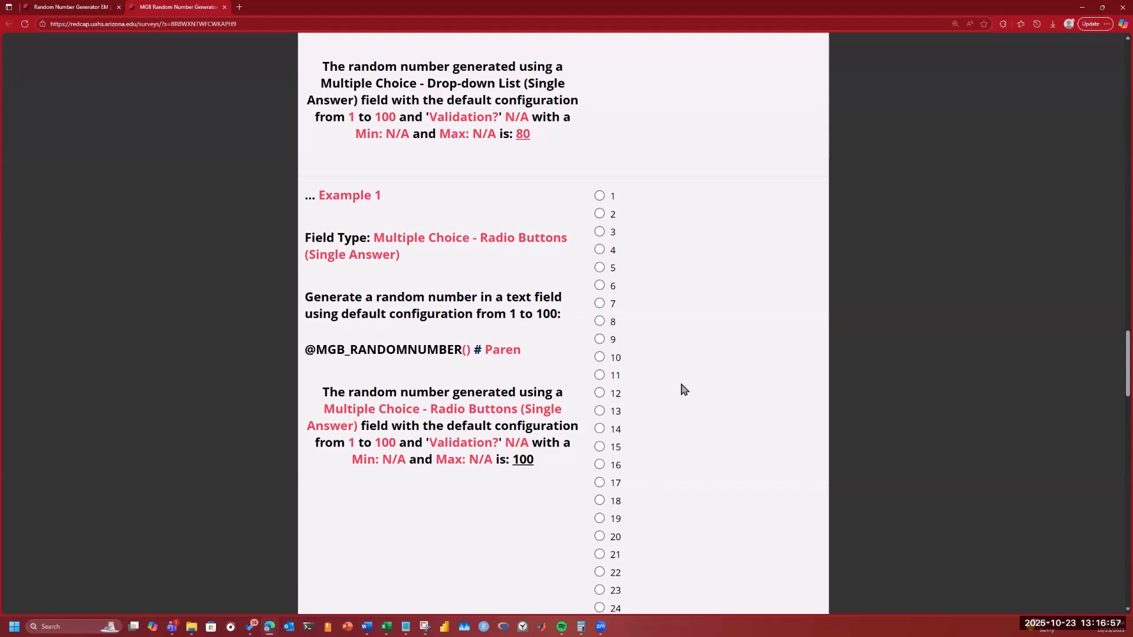
pyautogui.scroll(-20, 684, 389)
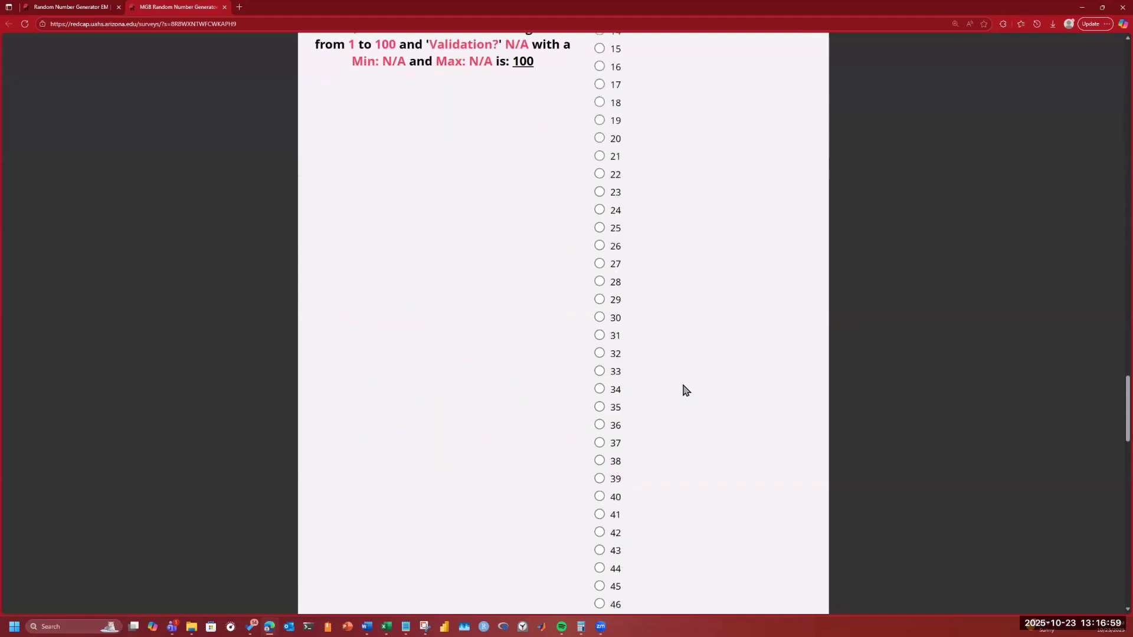
pyautogui.scroll(10, 685, 389)
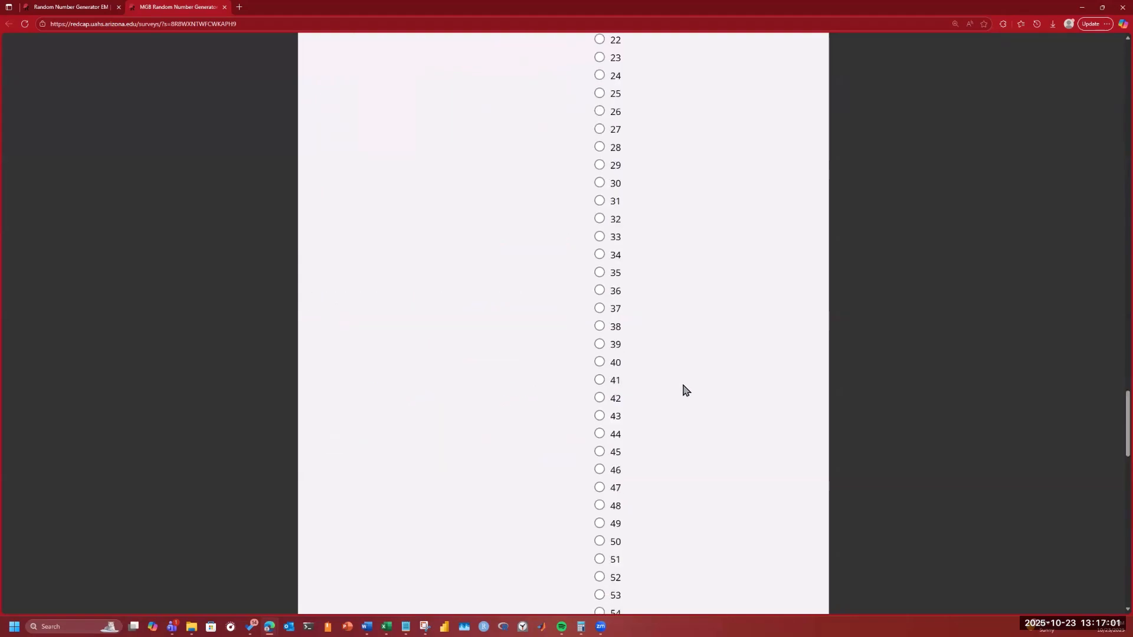
pyautogui.scroll(8, 684, 390)
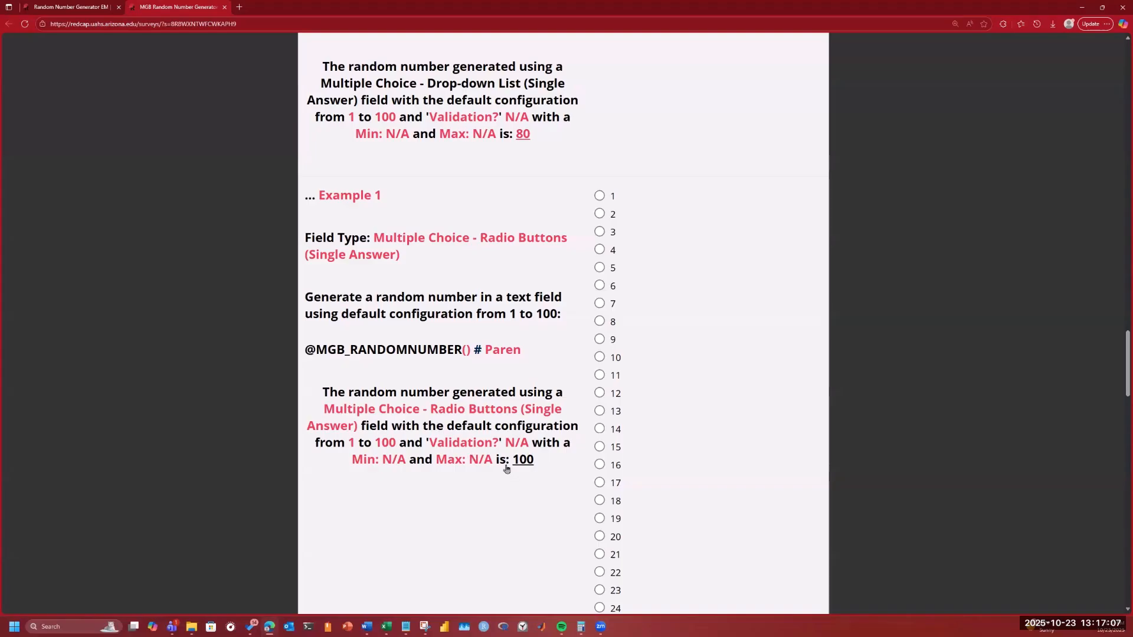
pyautogui.scroll(-10, 685, 384)
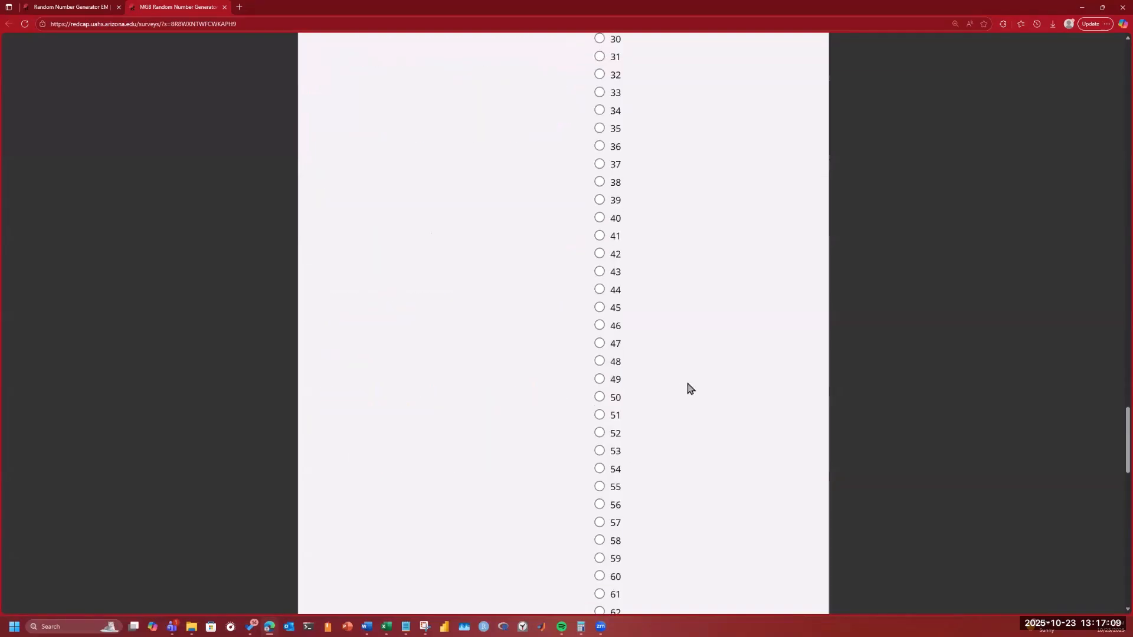
pyautogui.scroll(-8, 691, 388)
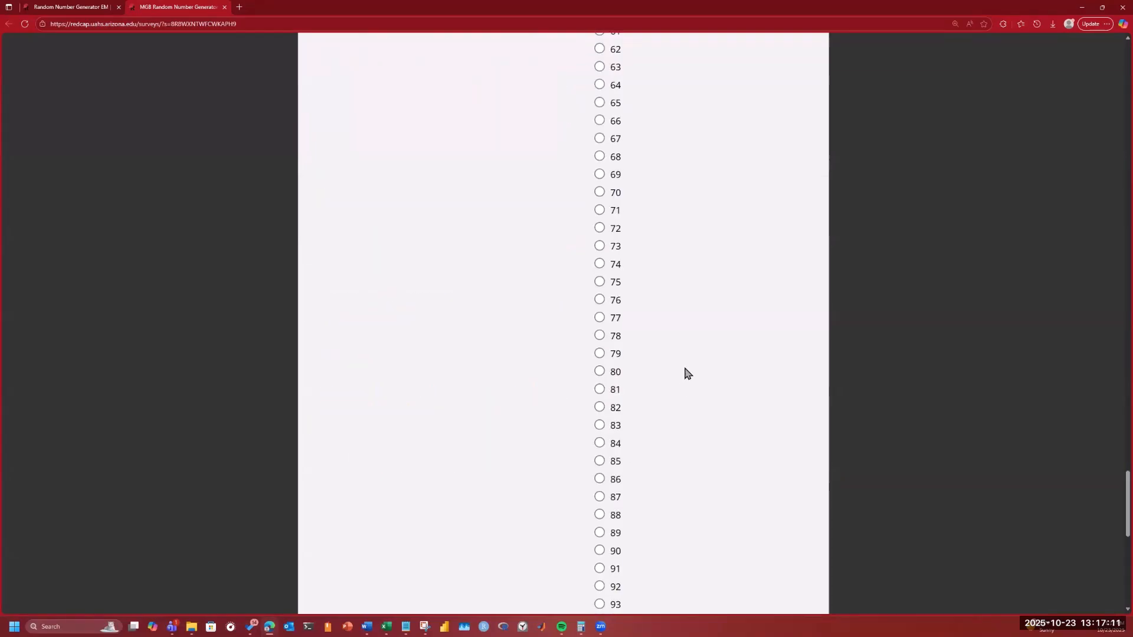
pyautogui.scroll(-10, 684, 372)
pyautogui.scroll(4, 600, 362)
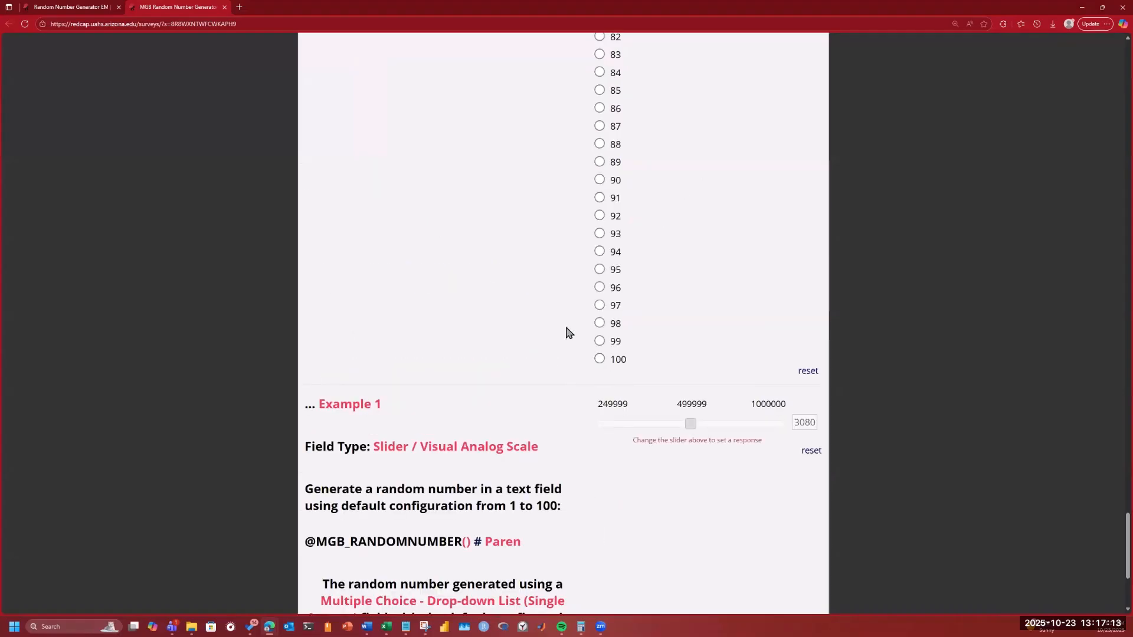
# - Examine the values of the Example 1 slider and the Coin flip field, and set the slider at its midpoint
pyautogui.scroll(-3, 628, 291)
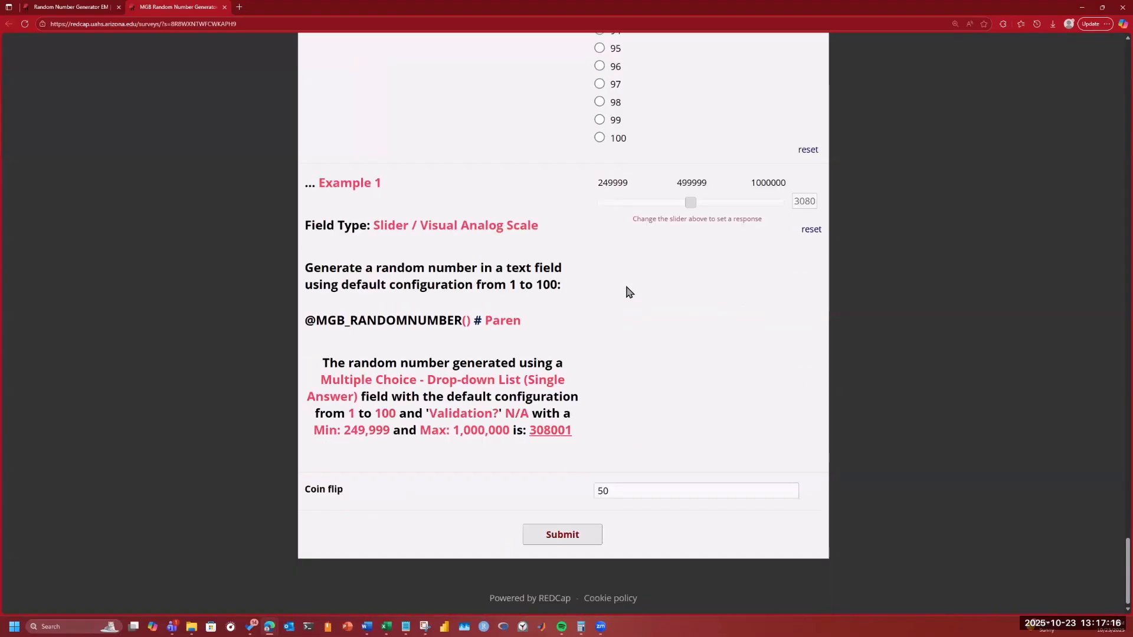
pyautogui.doubleClick(806, 202)
pyautogui.rightClick(807, 205)
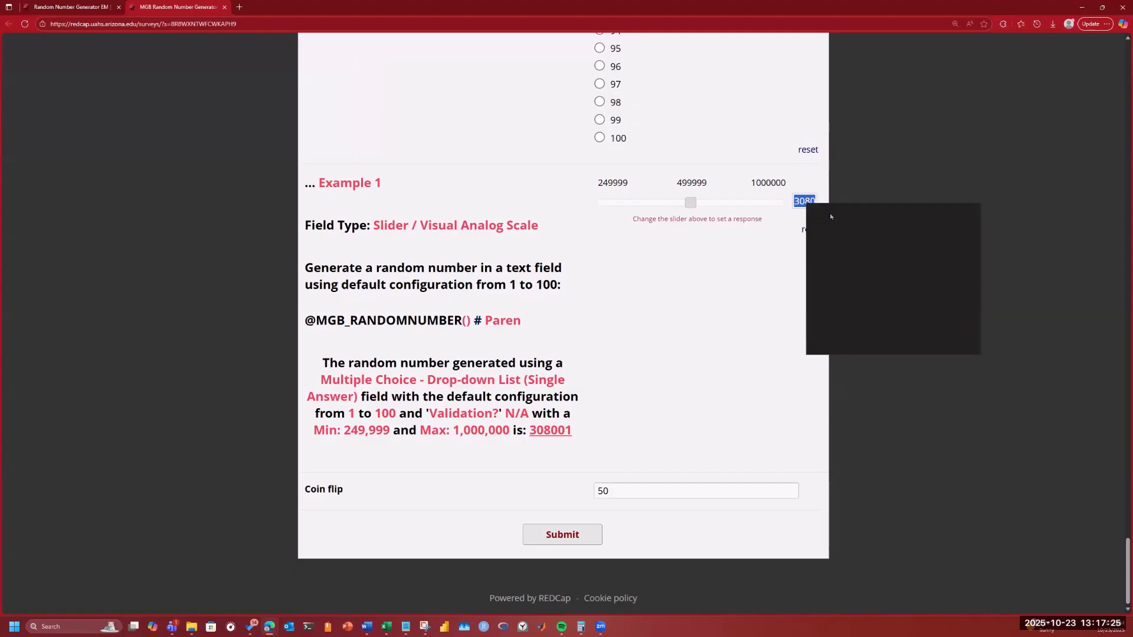
pyautogui.click(781, 268)
pyautogui.click(598, 496)
pyautogui.doubleClick(627, 493)
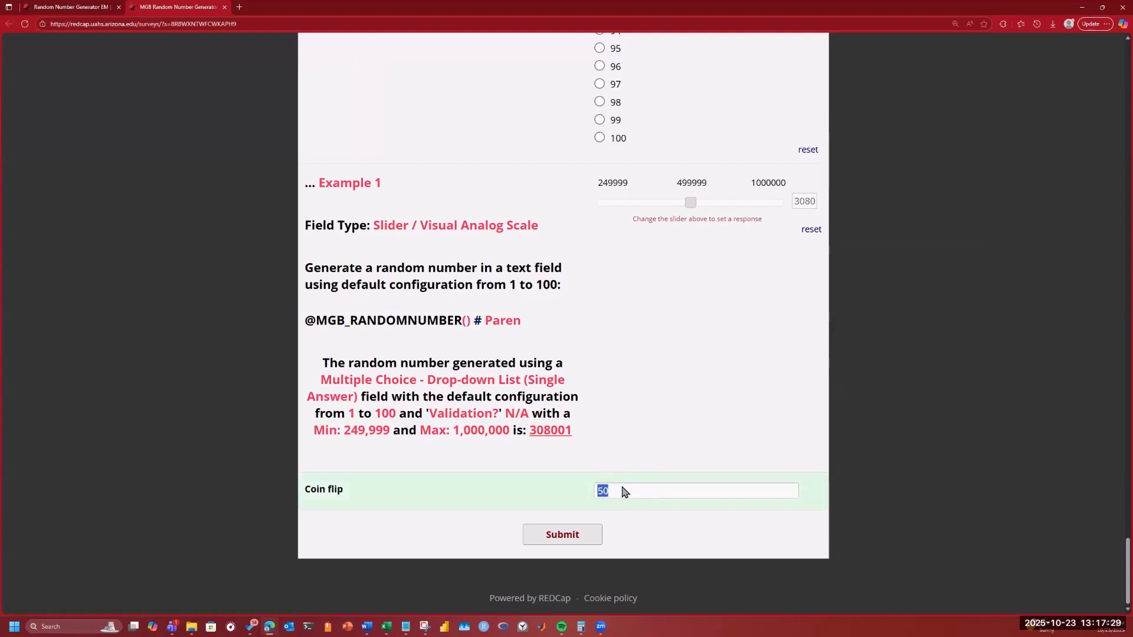
pyautogui.click(616, 354)
pyautogui.click(691, 207)
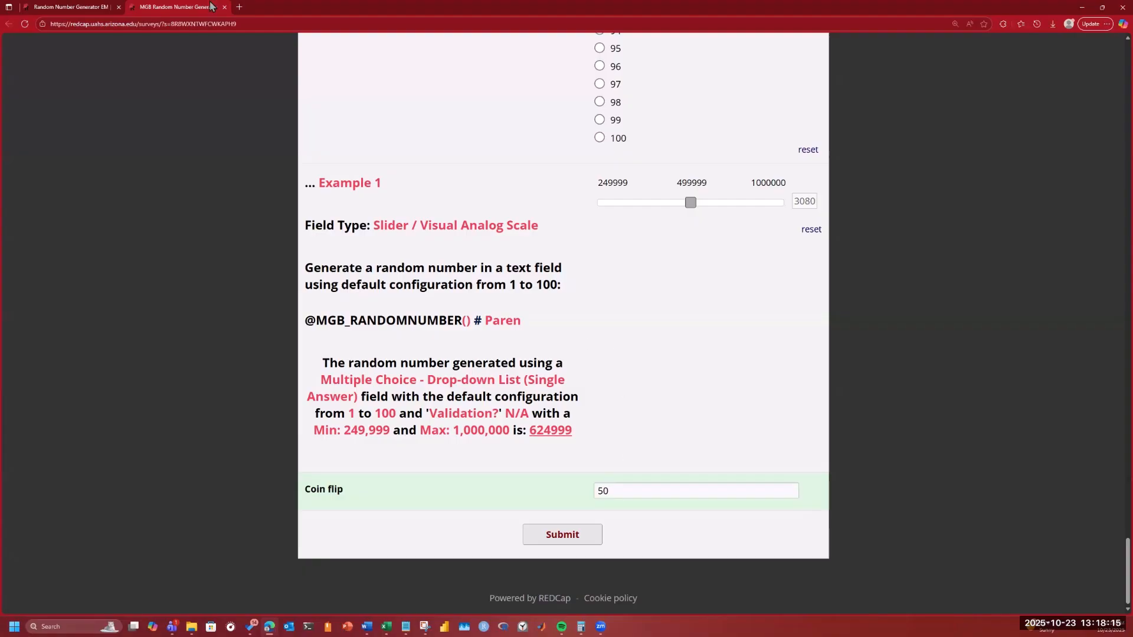
pyautogui.scroll(5, 586, 343)
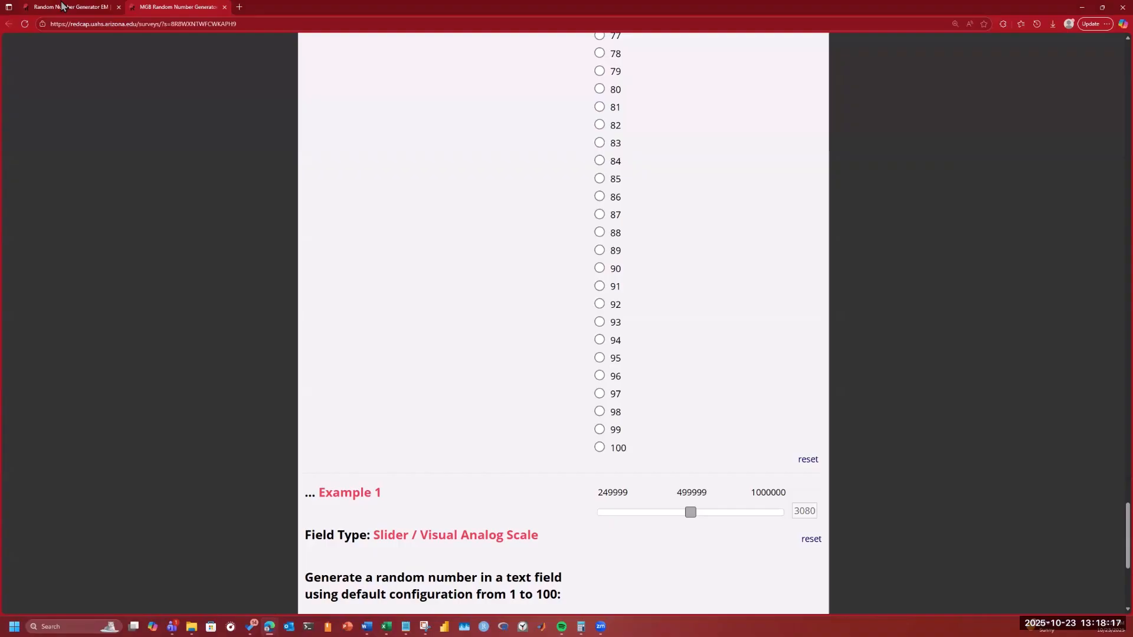
pyautogui.moveTo(62, 5)
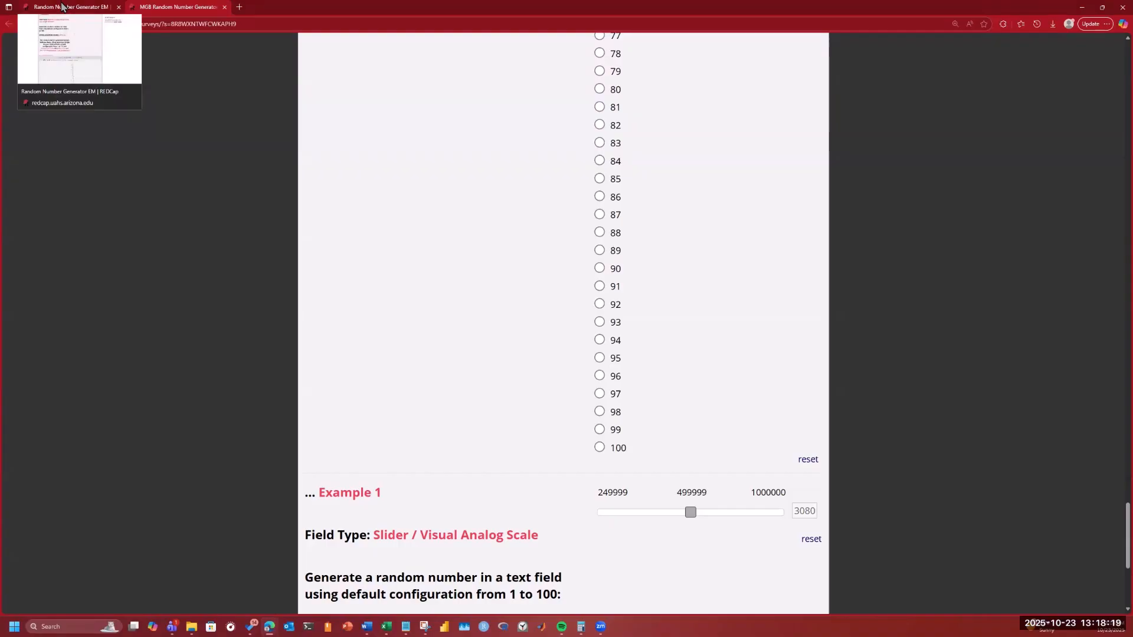
pyautogui.scroll(7, 1114, 472)
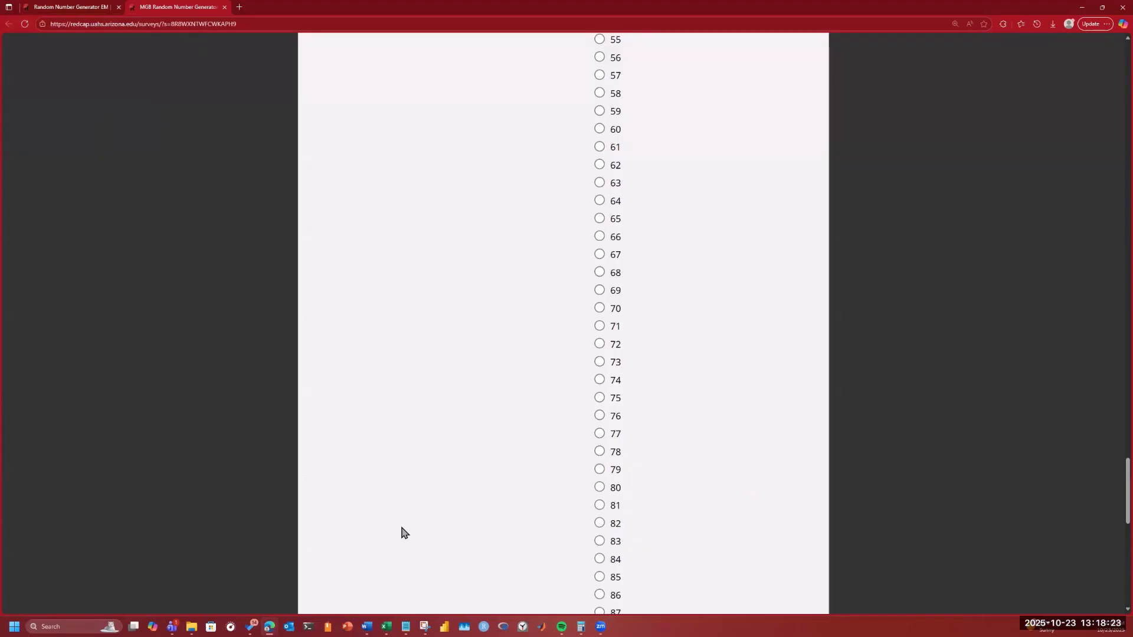
pyautogui.scroll(20, 413, 495)
pyautogui.scroll(1, 419, 487)
pyautogui.scroll(-5, 413, 472)
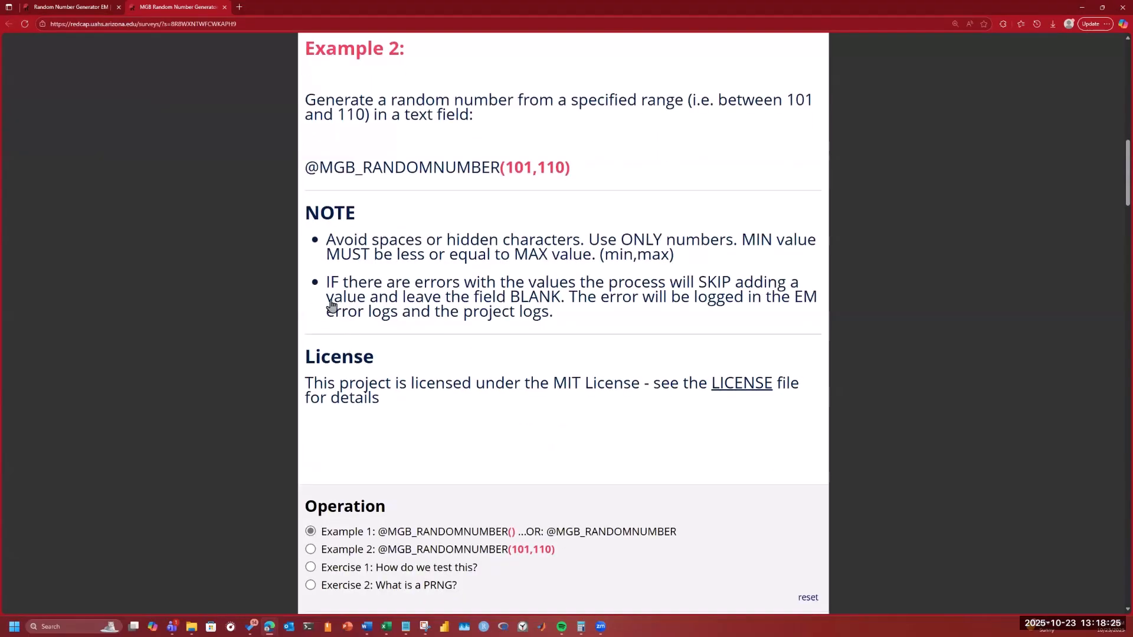
pyautogui.scroll(-4, 331, 304)
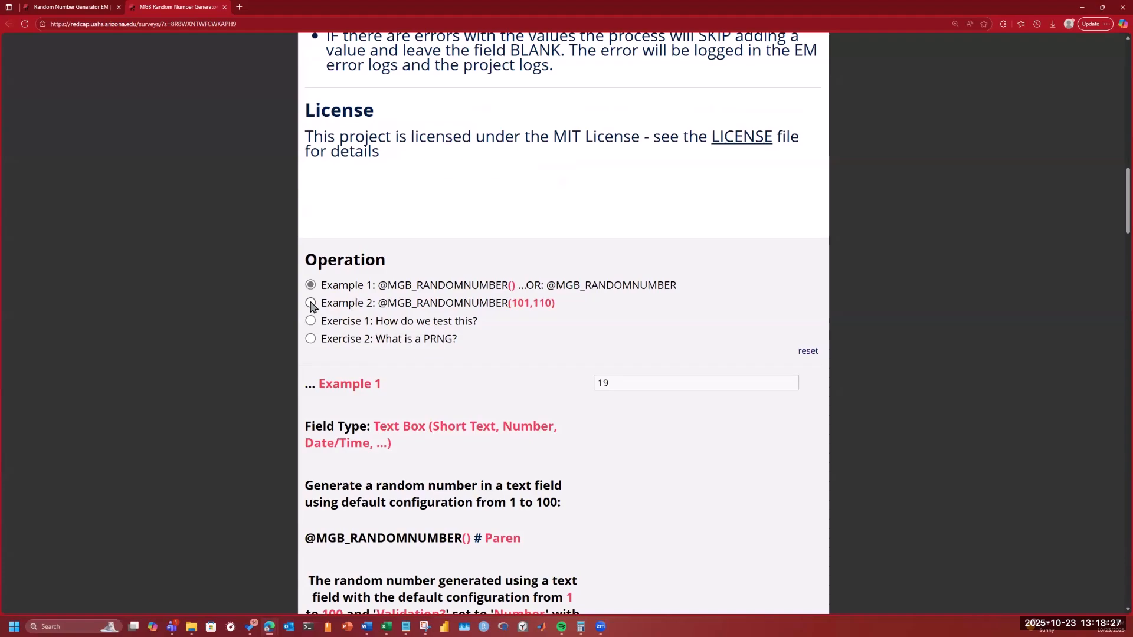
pyautogui.click(311, 304)
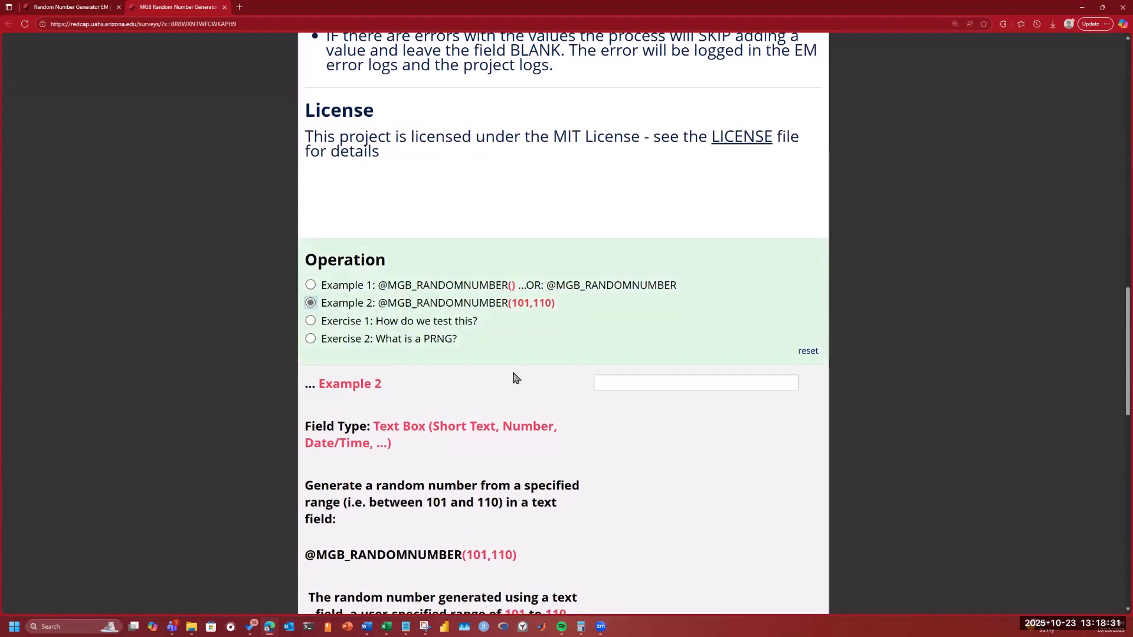
pyautogui.moveTo(509, 304); pyautogui.dragTo(555, 303)
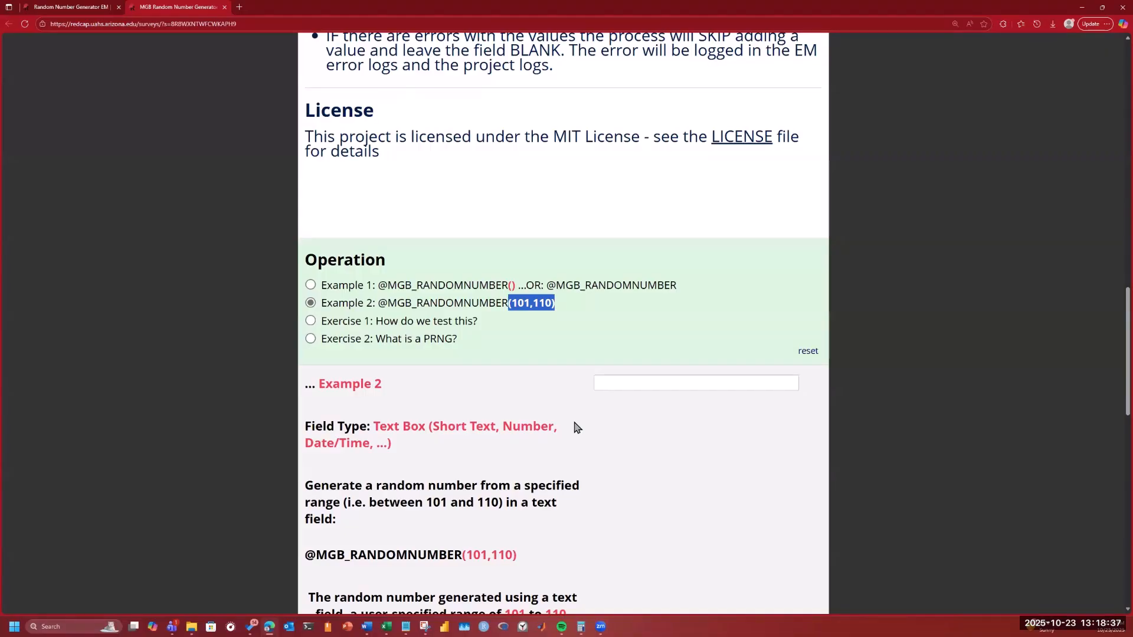
# - Check the first Example 2 text box fields, and reload the survey page to reset its unsaved responses
pyautogui.scroll(-2, 576, 427)
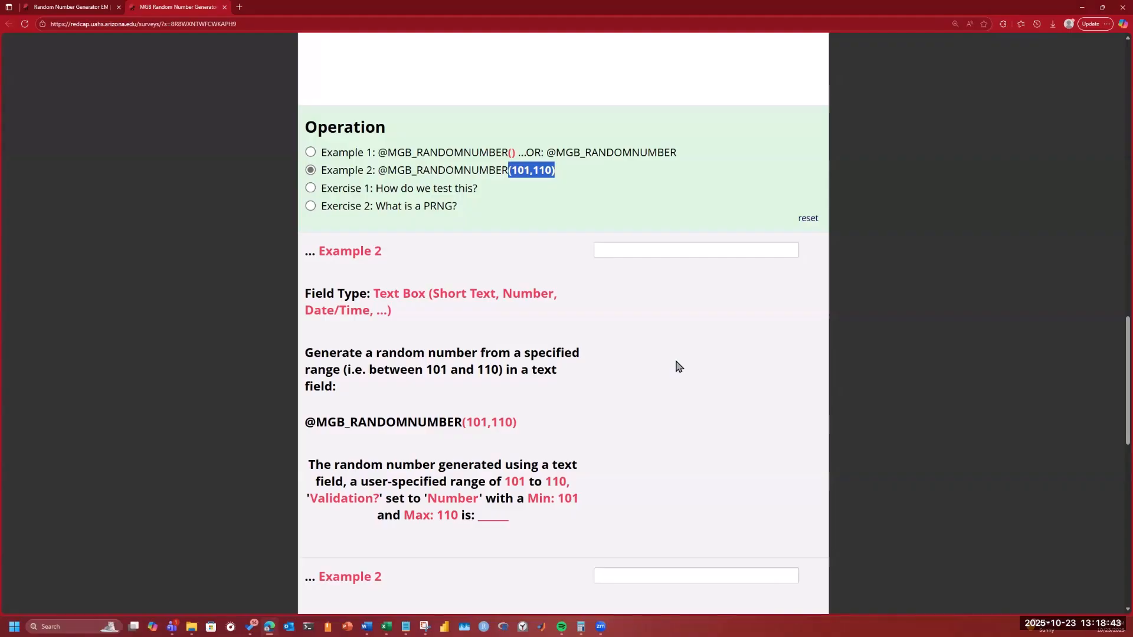
pyautogui.scroll(3, 678, 366)
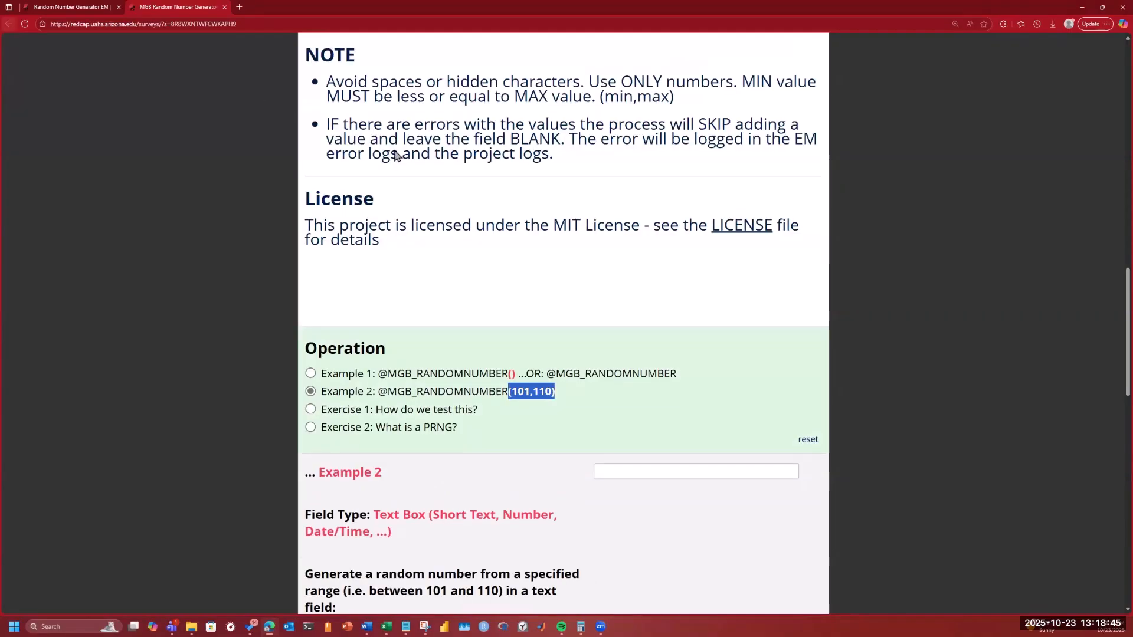
pyautogui.press('F5')
pyautogui.press('Return')
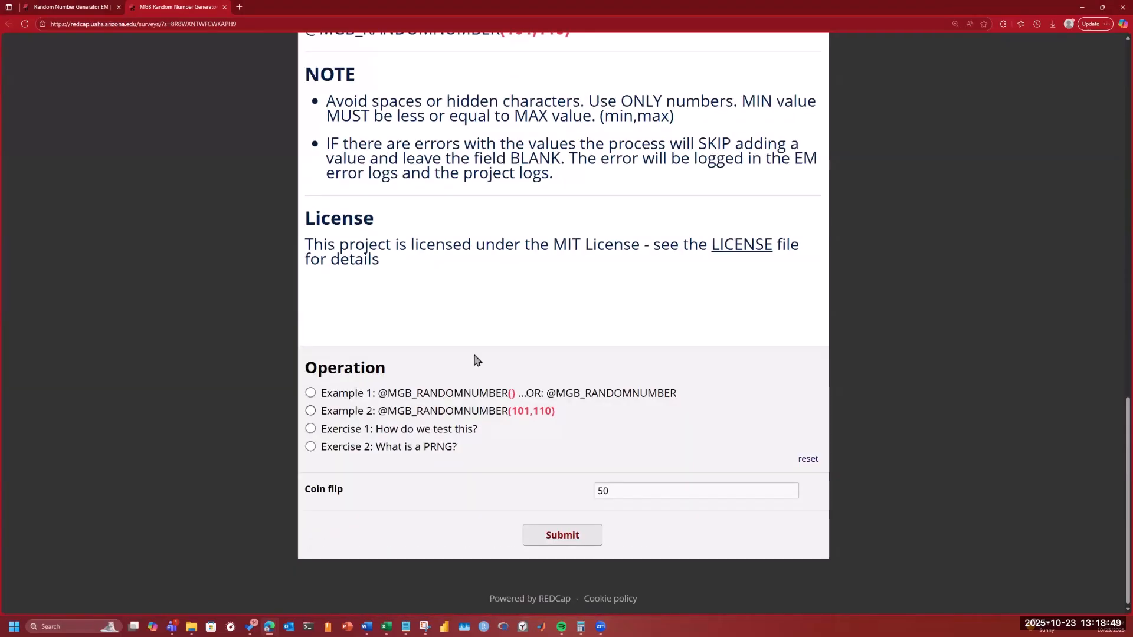
# - Select Example 2 as the operation in the reloaded survey and examine its text box fields for the range 101 to 110
pyautogui.scroll(-3, 534, 361)
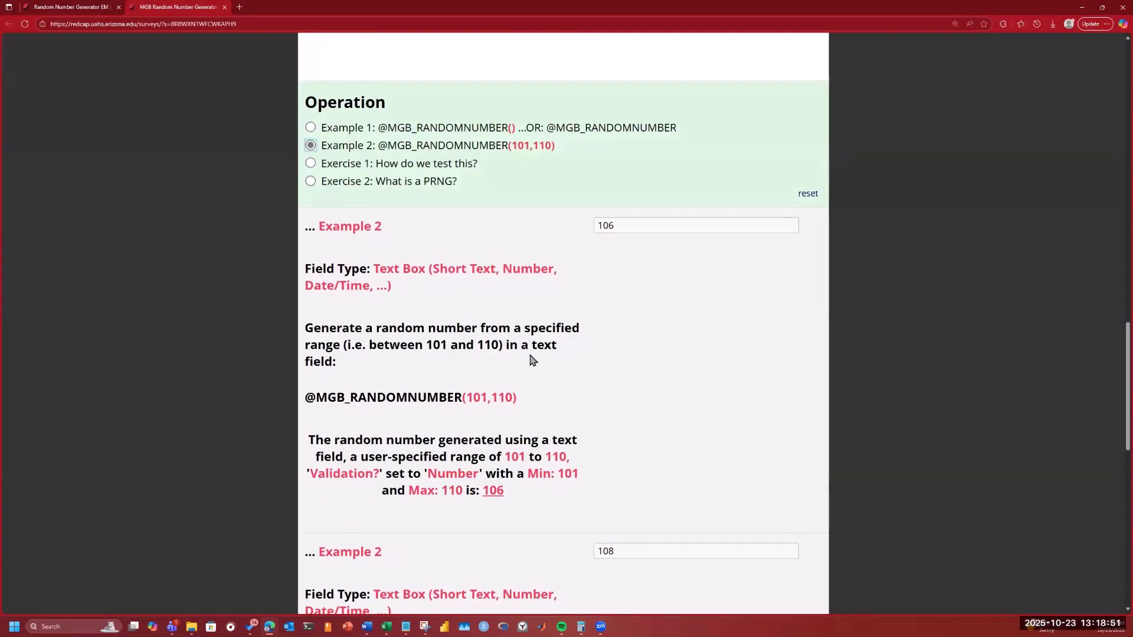
pyautogui.scroll(1, 534, 361)
pyautogui.scroll(-2, 450, 183)
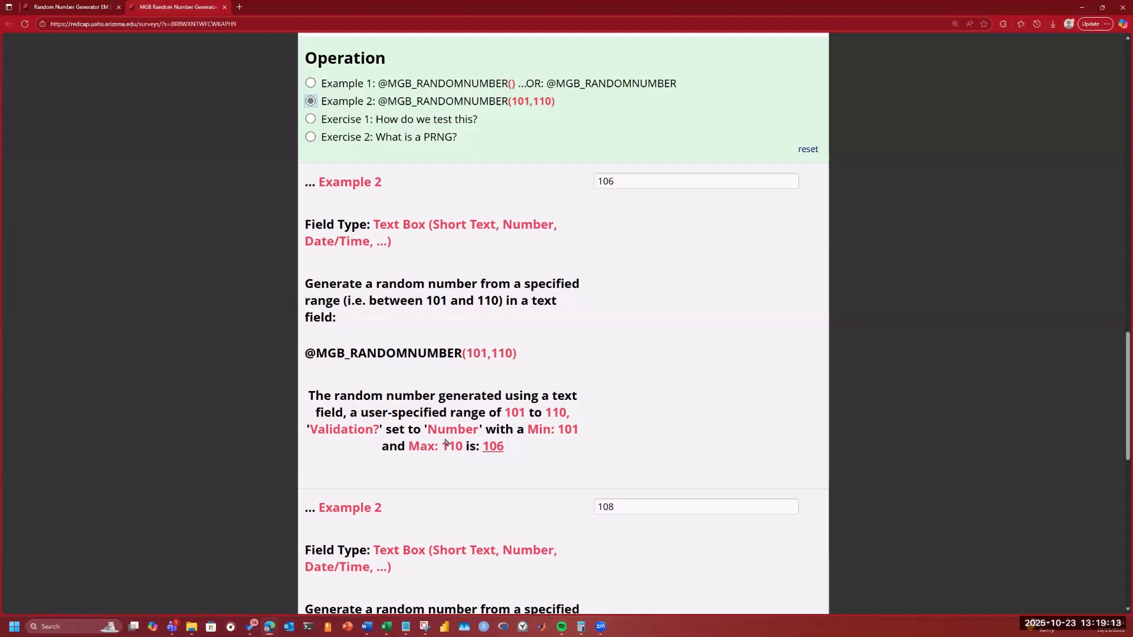
pyautogui.scroll(-3, 460, 413)
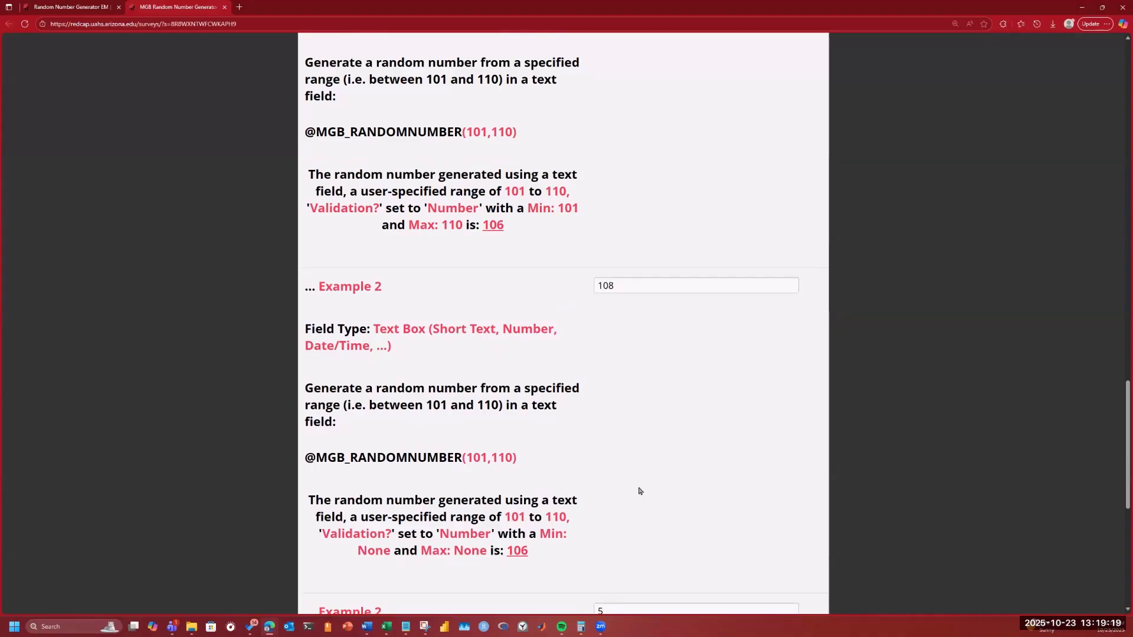
pyautogui.scroll(-1, 642, 477)
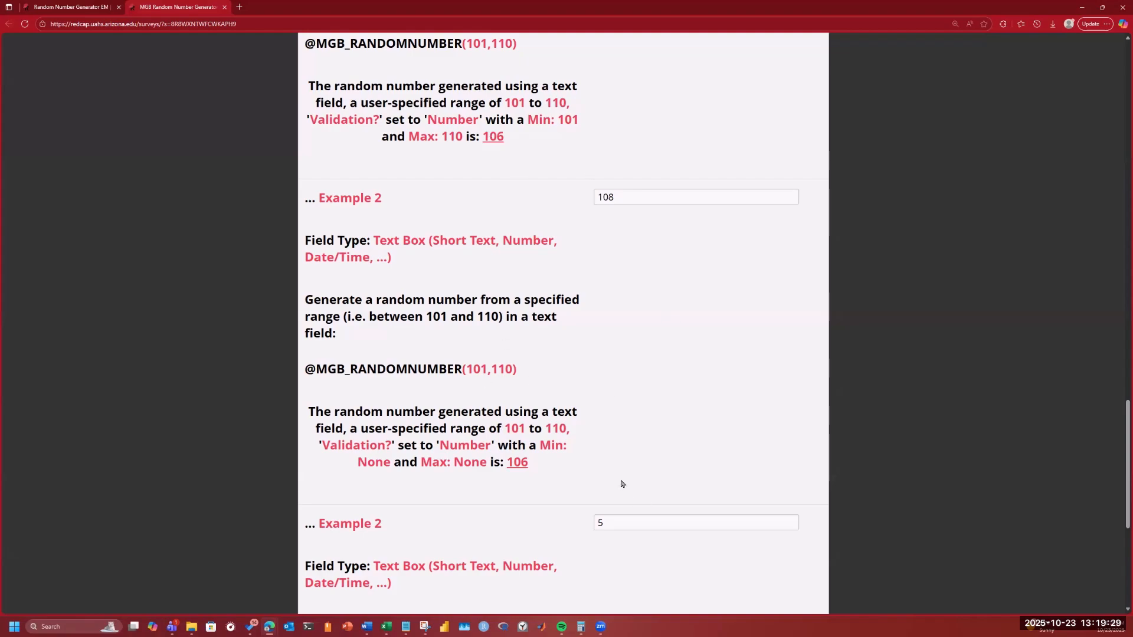
pyautogui.scroll(-2, 619, 479)
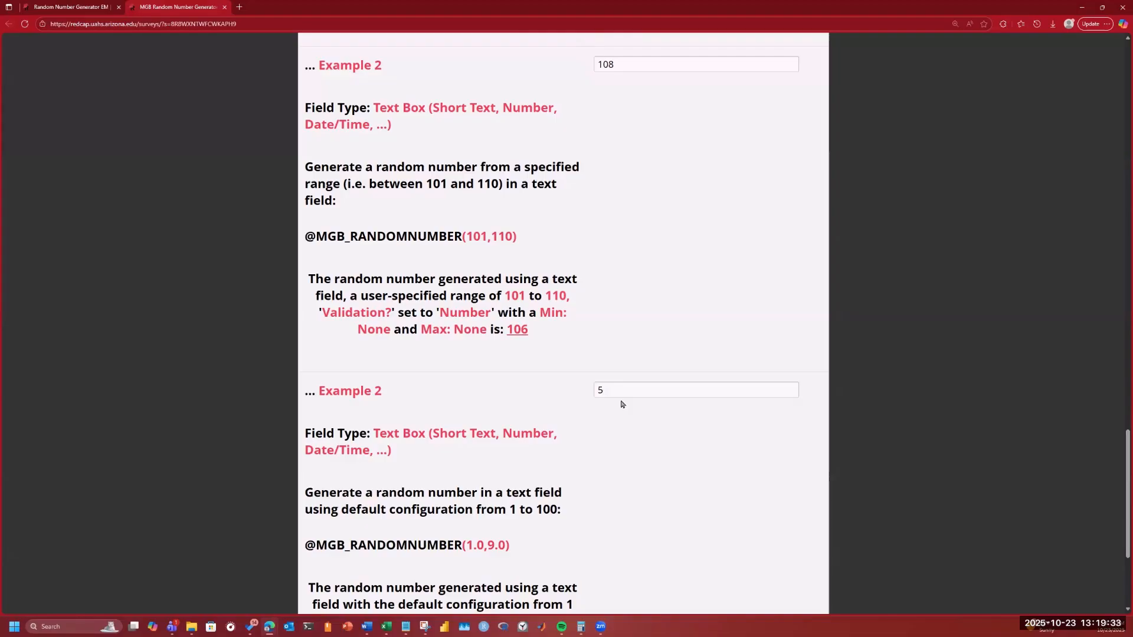
pyautogui.scroll(-3, 621, 404)
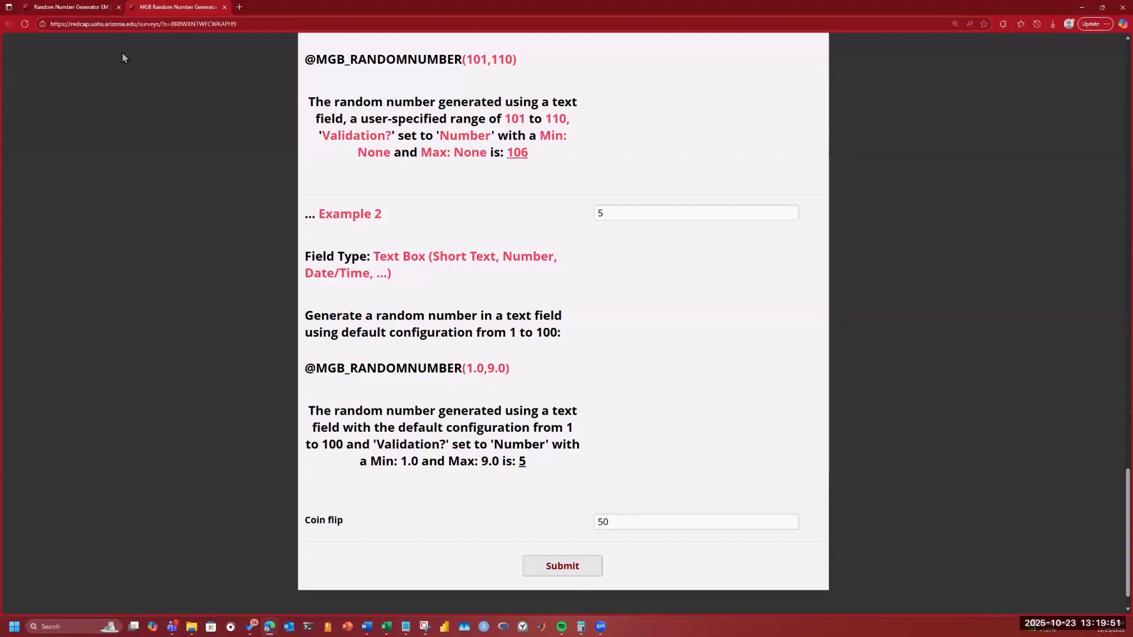
# - Locate the Example 2 field example_1_number_1deci in the Online Designer, checking it against the survey page
pyautogui.hotkey('ctrl', 'shift', 'Tab')
pyautogui.scroll(-15, 363, 378)
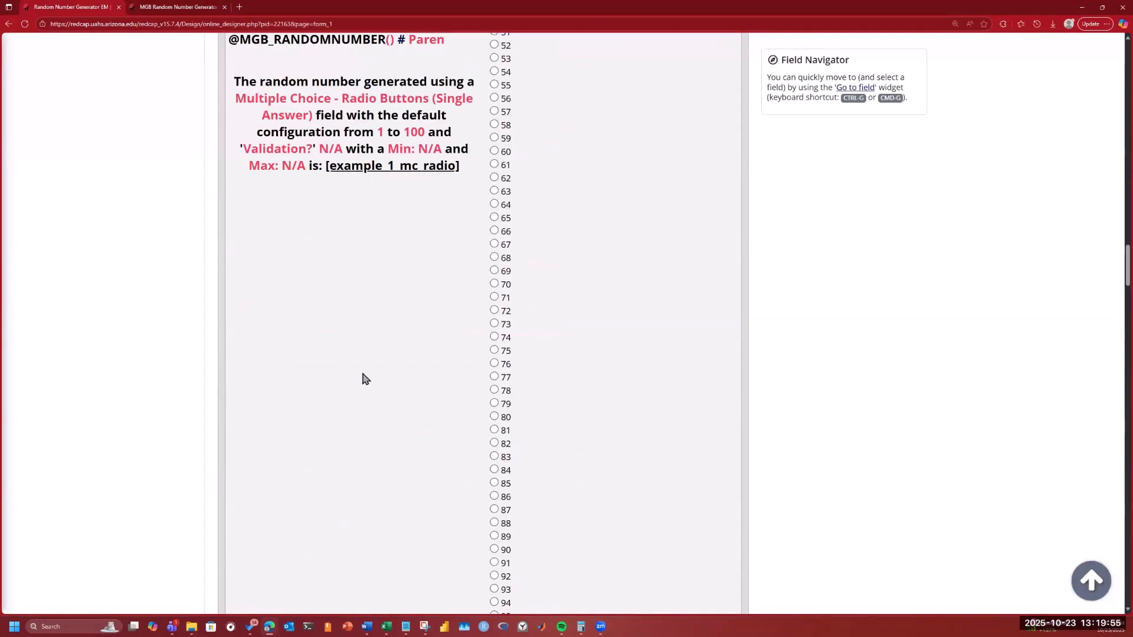
pyautogui.scroll(-9, 363, 378)
pyautogui.scroll(-8, 366, 379)
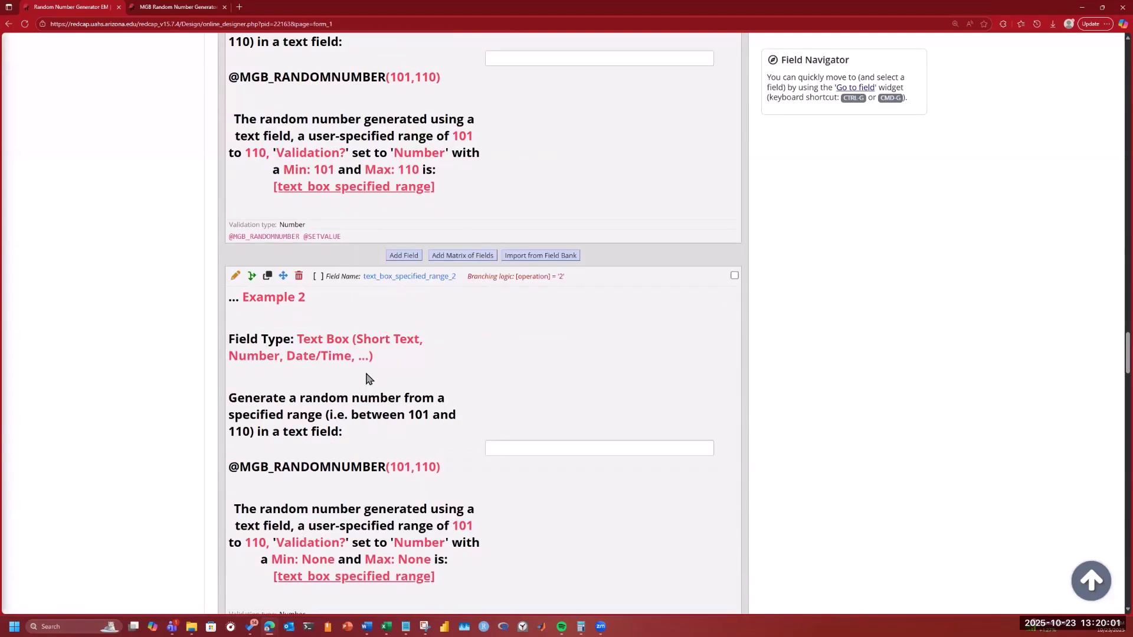
pyautogui.click(163, 7)
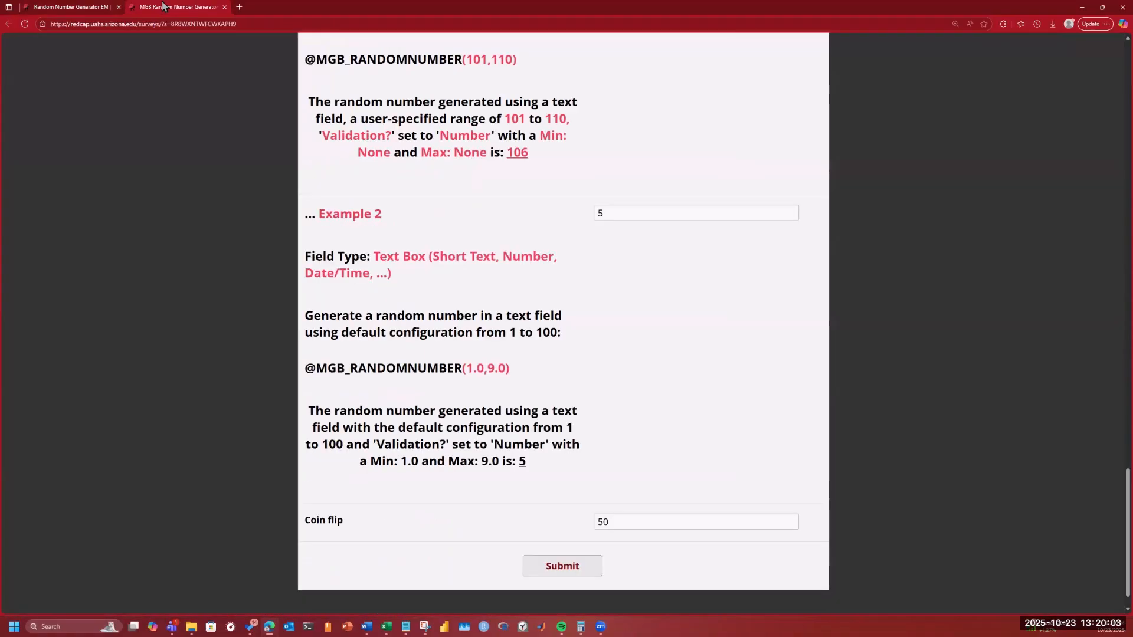
pyautogui.click(96, 7)
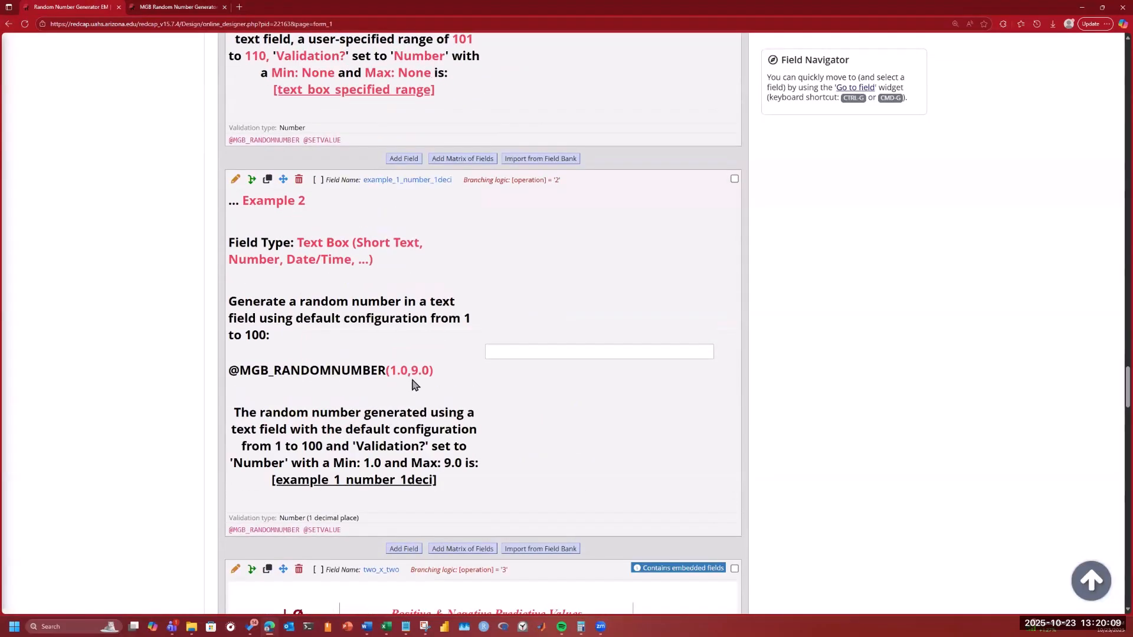
# - Open the settings of example_1_number_1deci, inspect its action tags and available validation types, and close them without saving
pyautogui.click(232, 181)
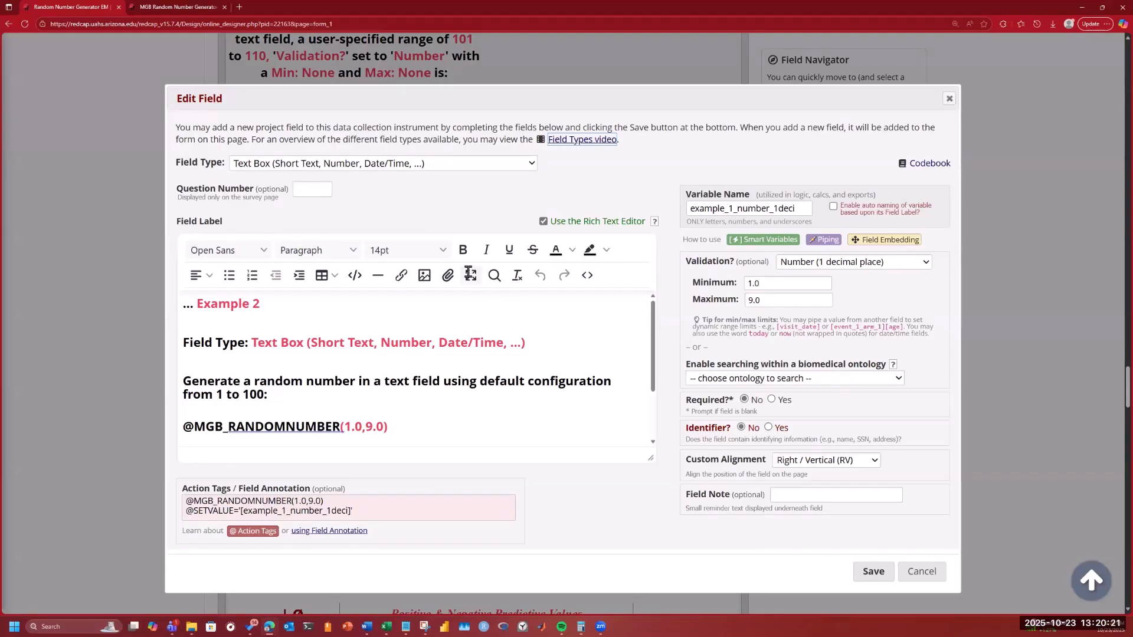
pyautogui.click(473, 275)
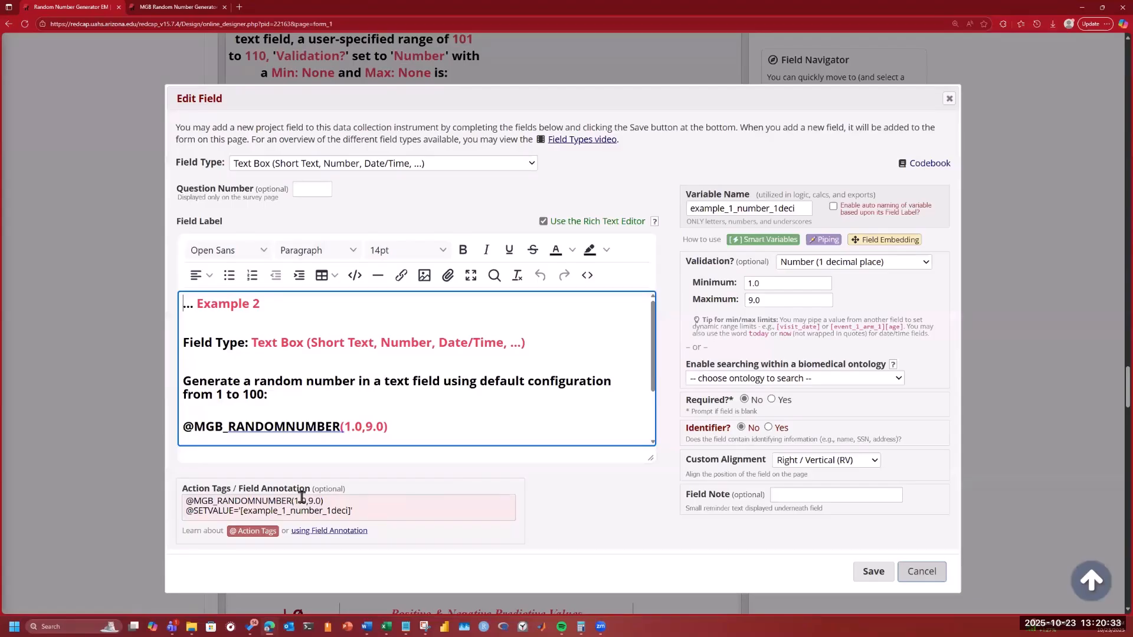
pyautogui.click(306, 512)
pyautogui.click(926, 265)
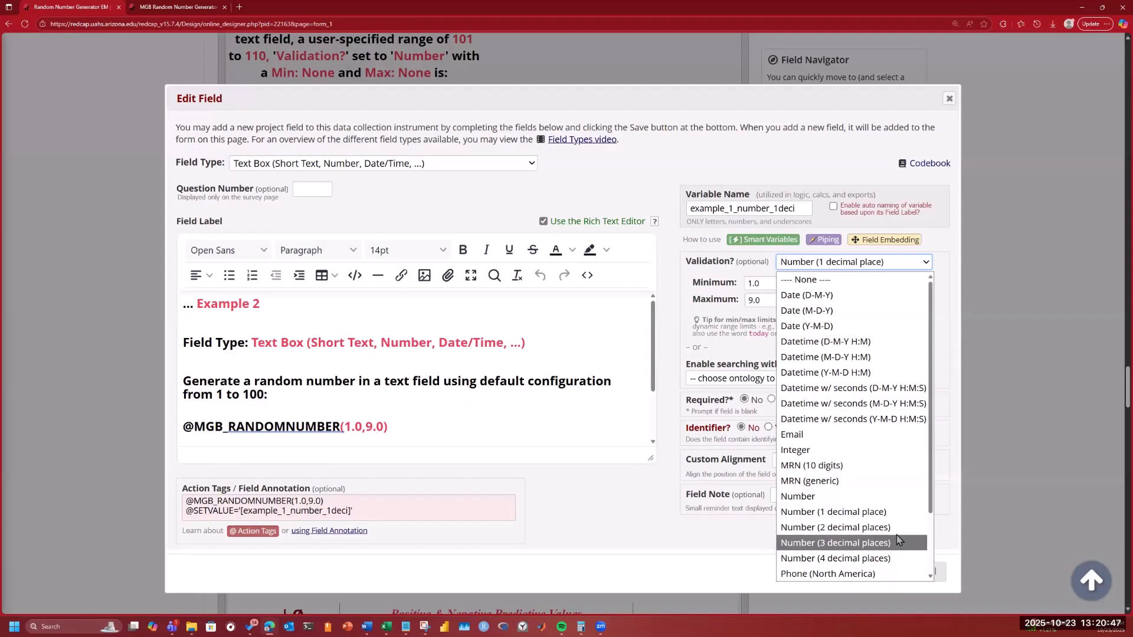
pyautogui.click(657, 567)
pyautogui.click(913, 573)
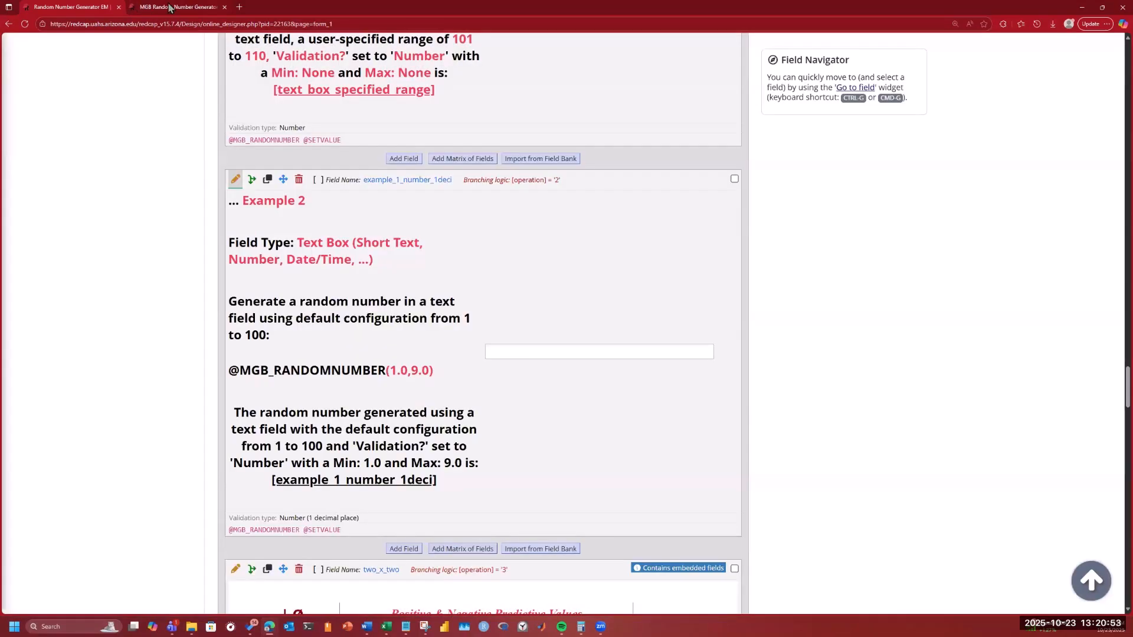
# - Return to the survey, review its Example 2 text box fields again, and reload the page to discard the unsaved responses
pyautogui.hotkey('ctrl', 'Tab')
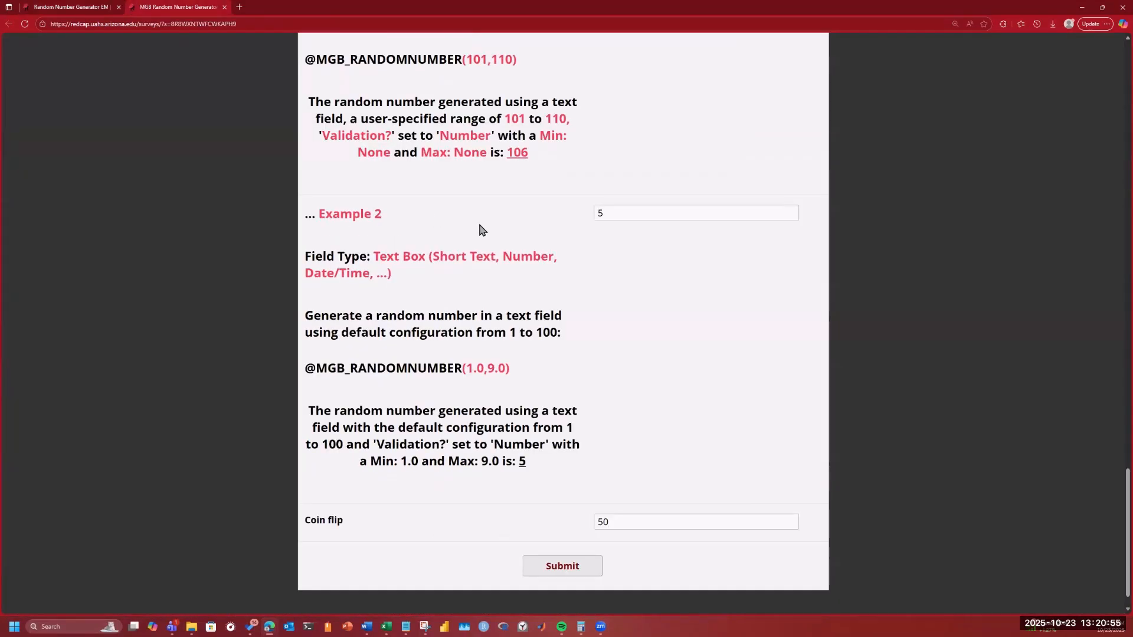
pyautogui.scroll(3, 481, 229)
pyautogui.scroll(-4, 482, 231)
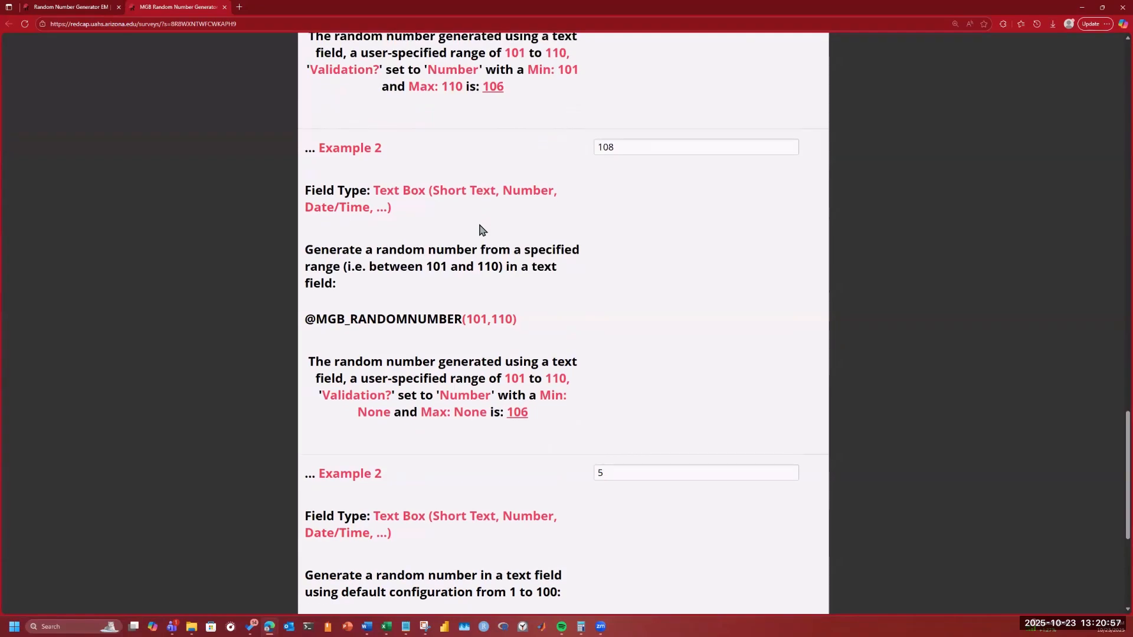
pyautogui.scroll(8, 842, 313)
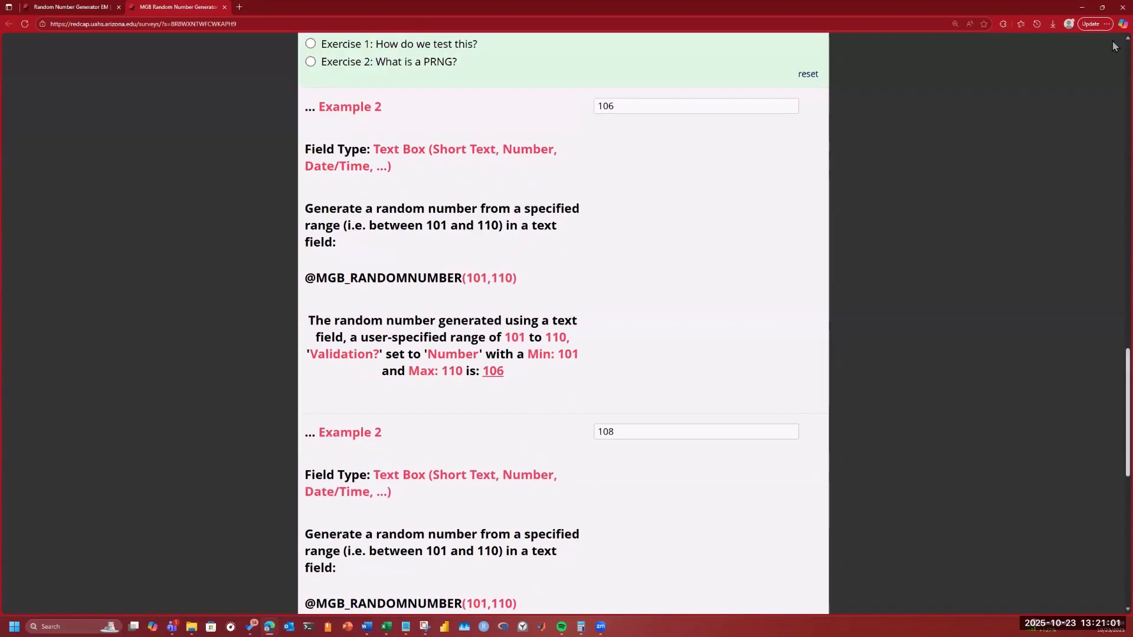
pyautogui.click(25, 24)
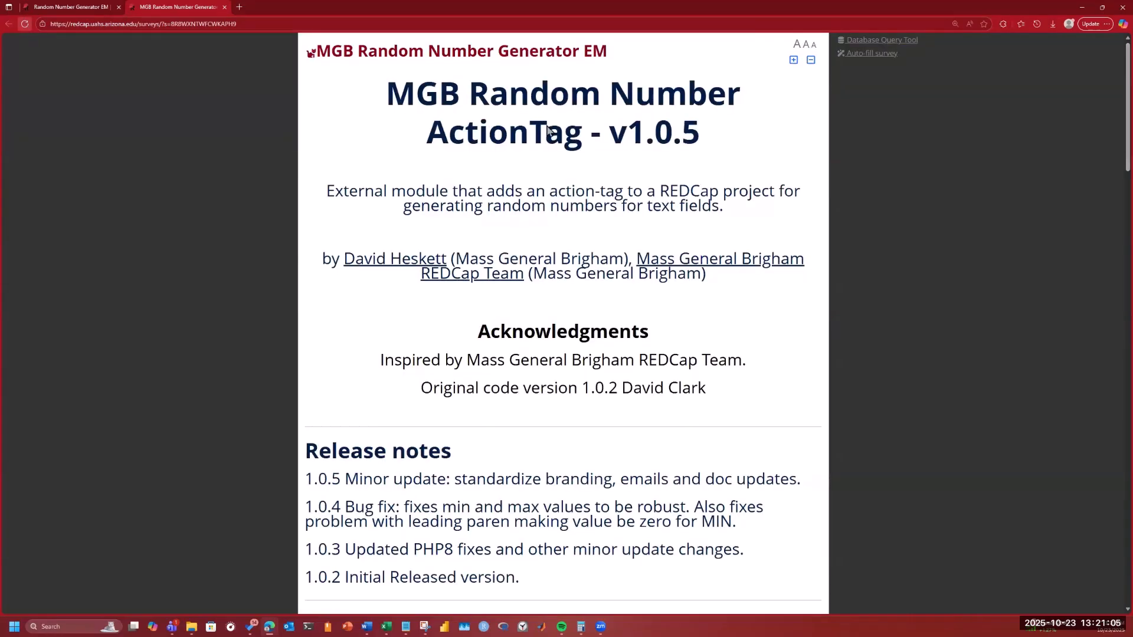
pyautogui.press('F5')
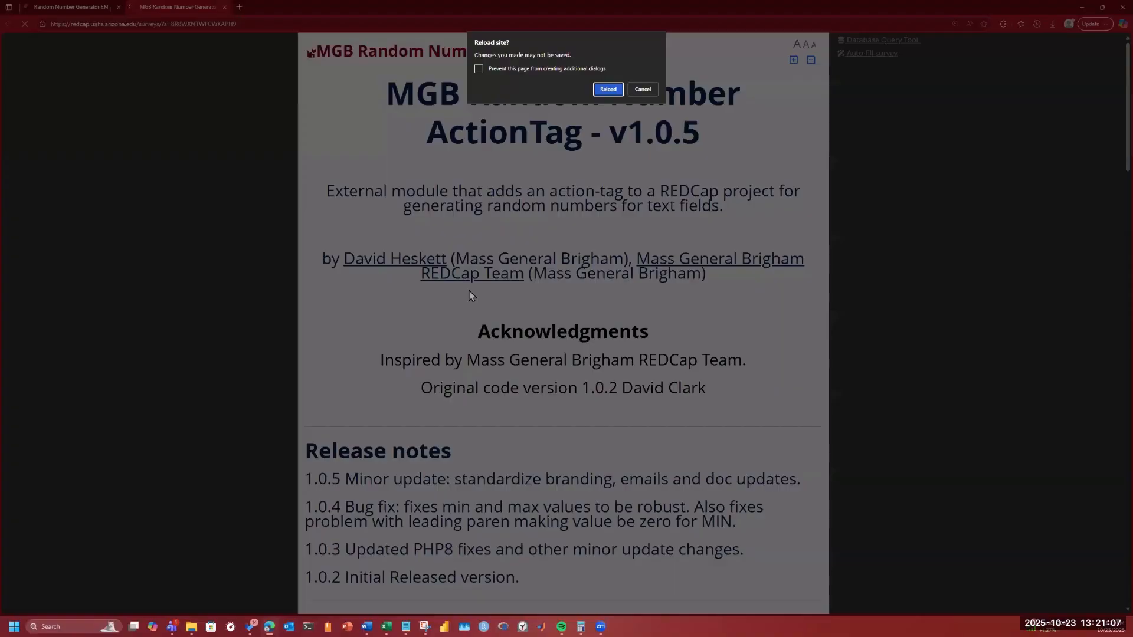
pyautogui.press('Return')
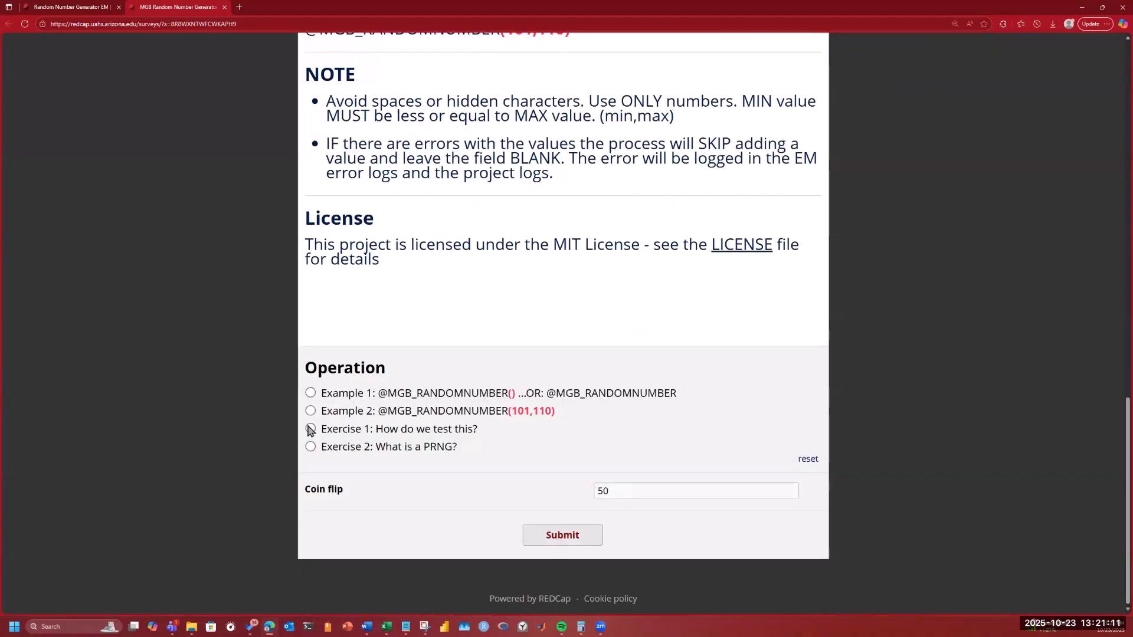
# - Choose Exercise 1: How do we test this? as the survey's operation and view its Positive & Negative Predictive Values table
pyautogui.click(311, 429)
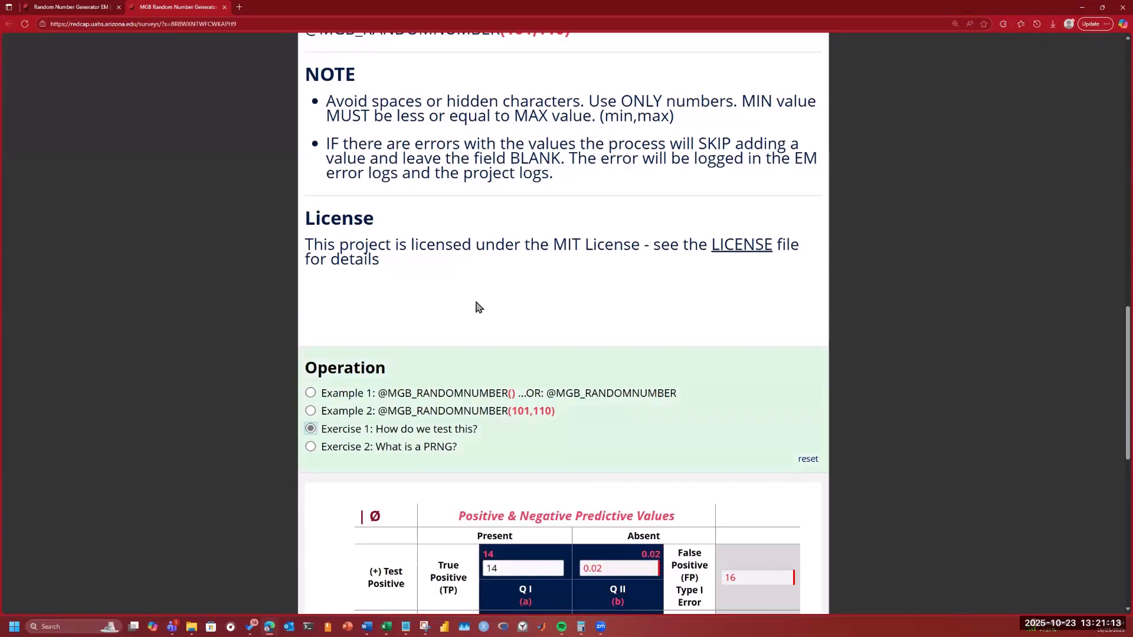
pyautogui.scroll(-3, 478, 307)
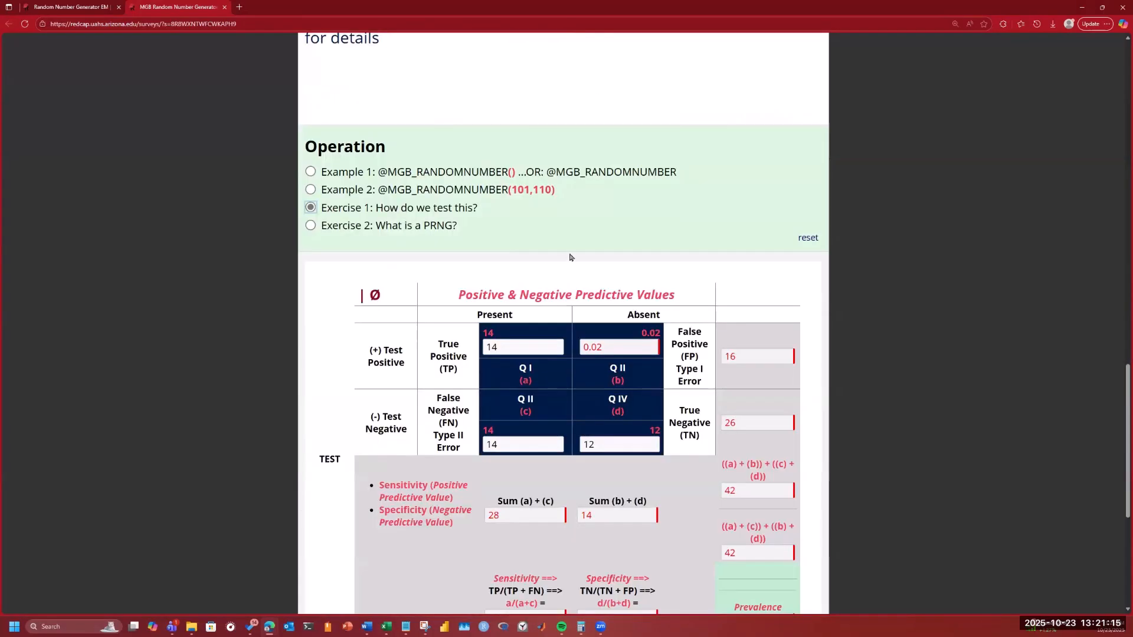
pyautogui.scroll(-1, 570, 257)
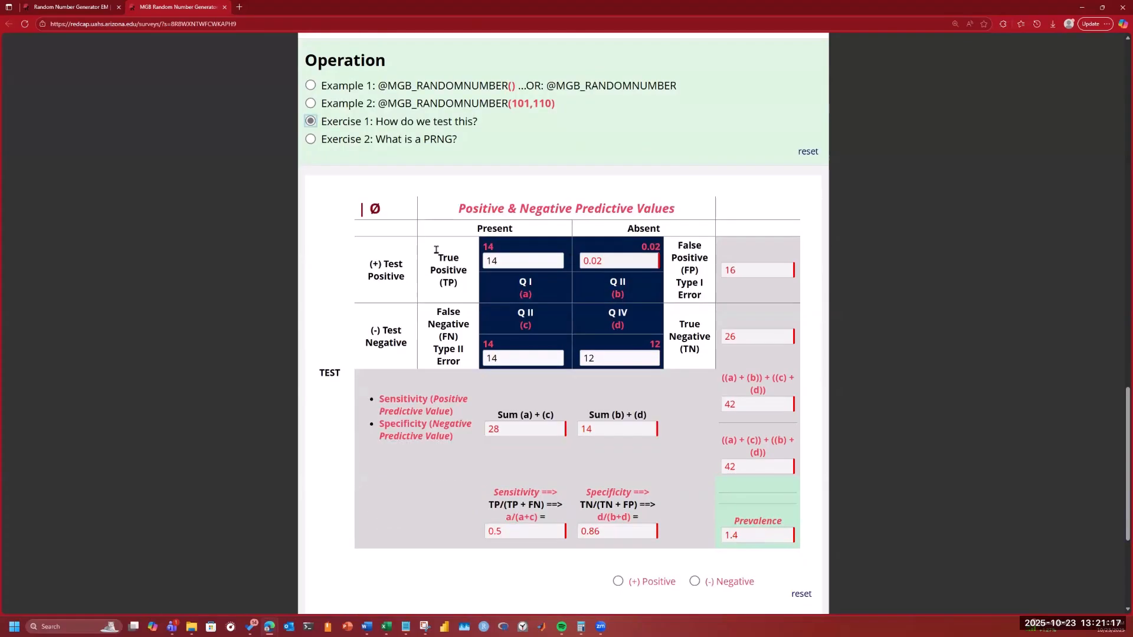
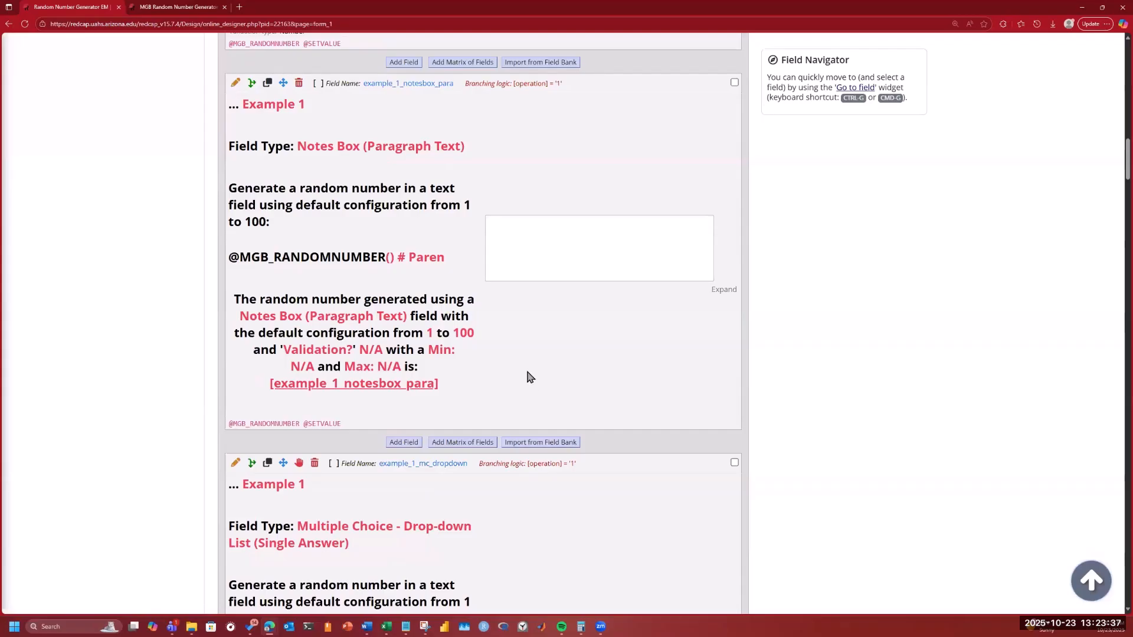
# - Leave the Online Designer and view the charts on the Prevalence project dashboard
pyautogui.press('Home')
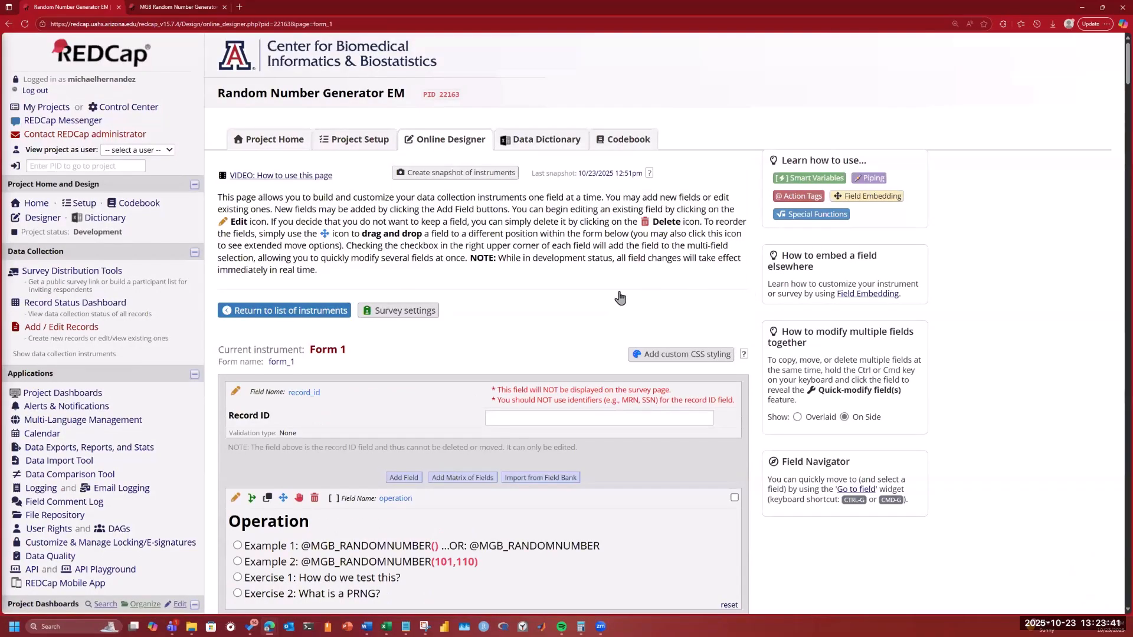
pyautogui.hotkey('alt', 'Left')
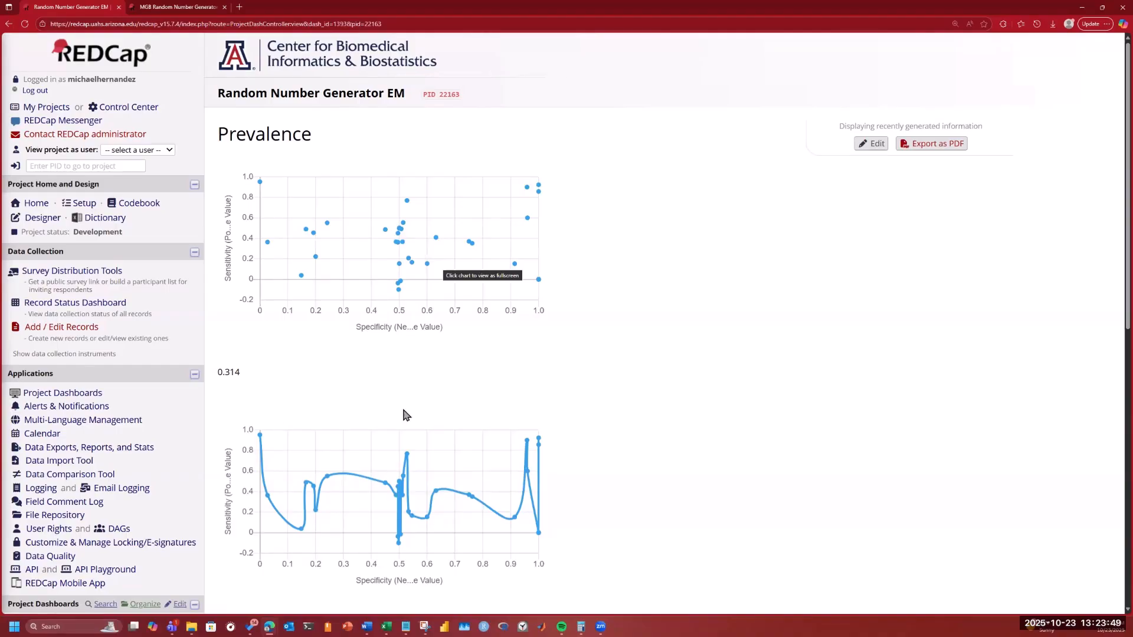
pyautogui.scroll(-2, 190, 314)
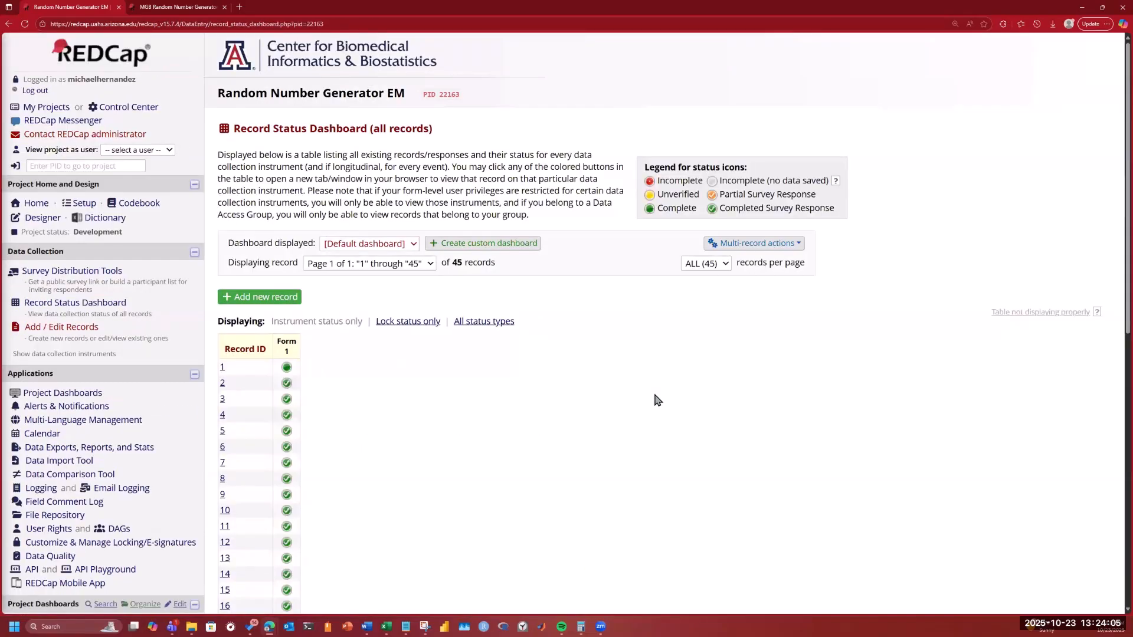
# - Review the list of records and their Form 1 statuses in the Record Status Dashboard
pyautogui.scroll(-9, 654, 395)
pyautogui.scroll(4, 443, 355)
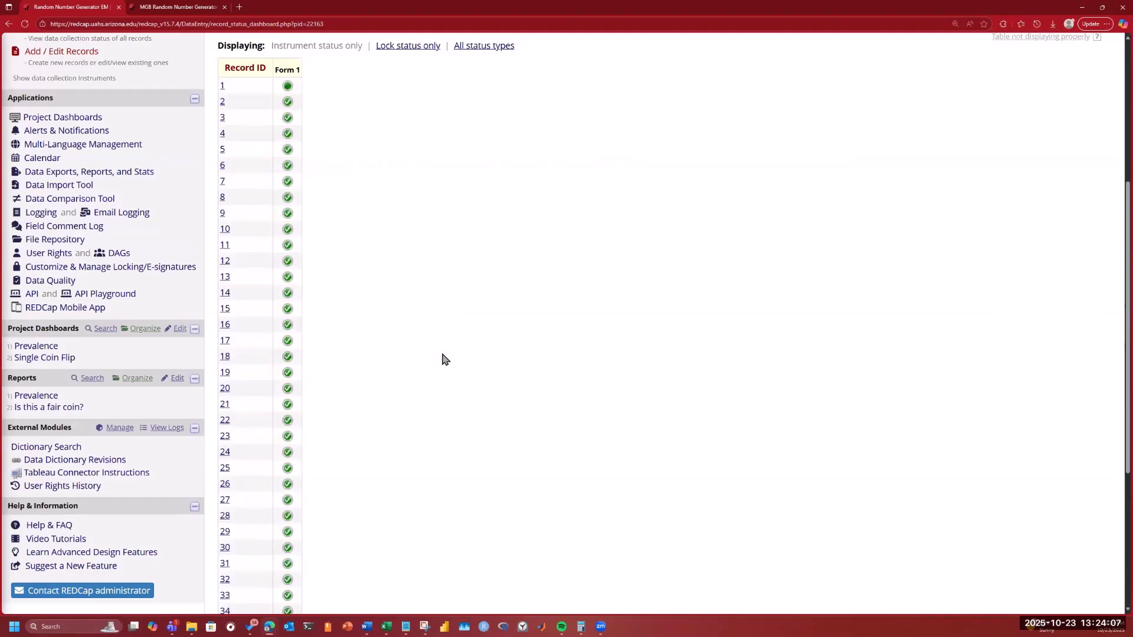
pyautogui.scroll(5, 298, 339)
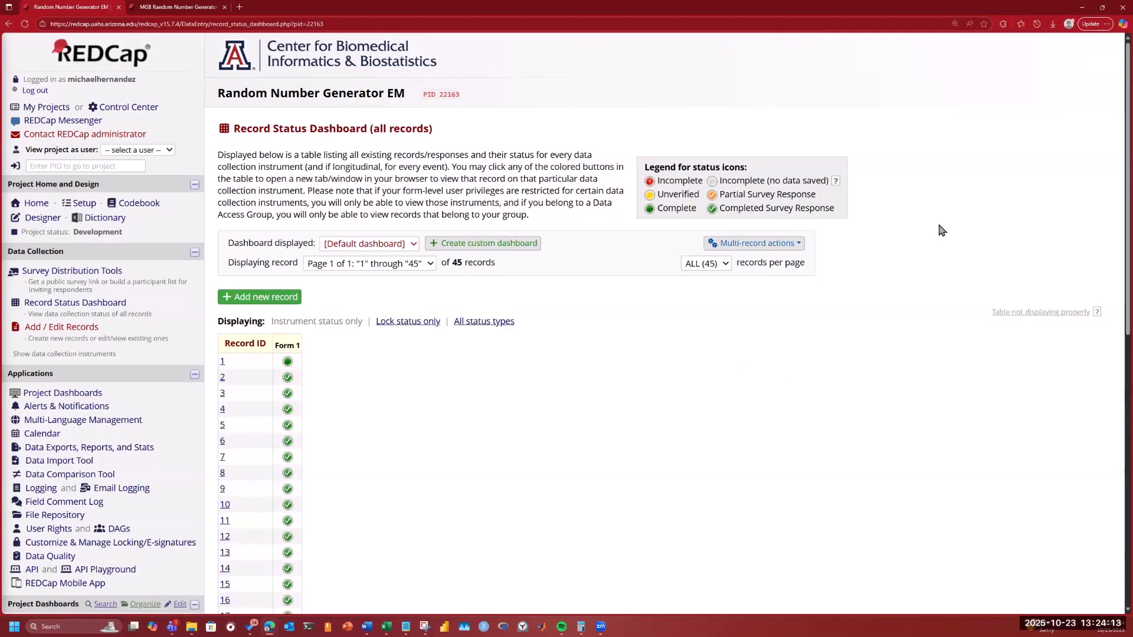
# - Open the report "Is this a fair coin?" and highlight its P(Heads) and P(Tails) formulas
pyautogui.click(118, 448)
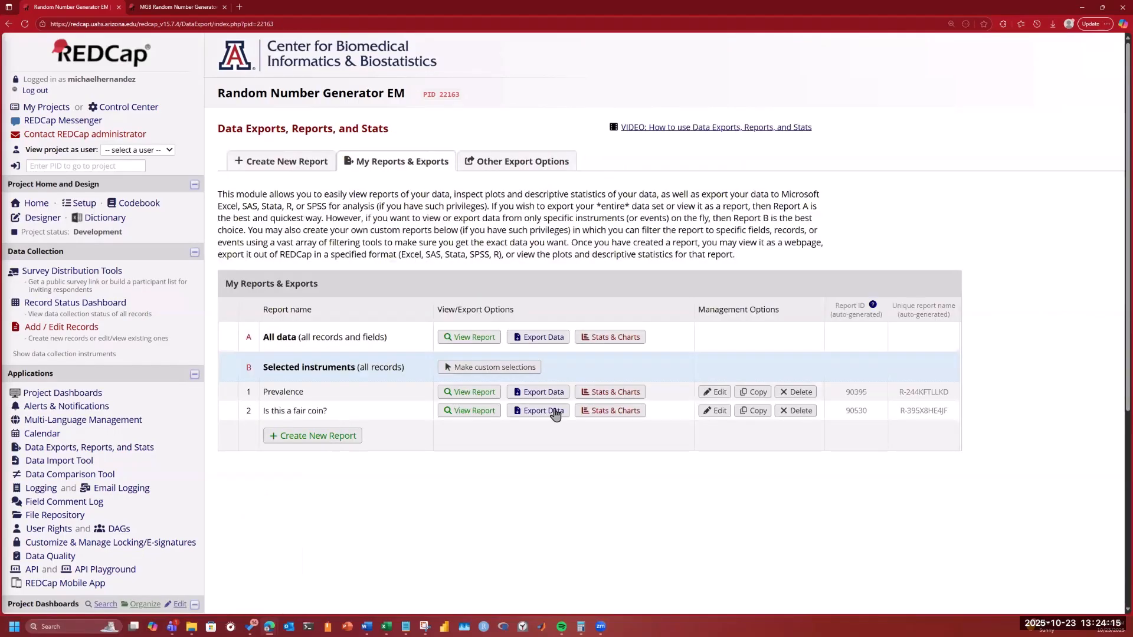
pyautogui.click(475, 411)
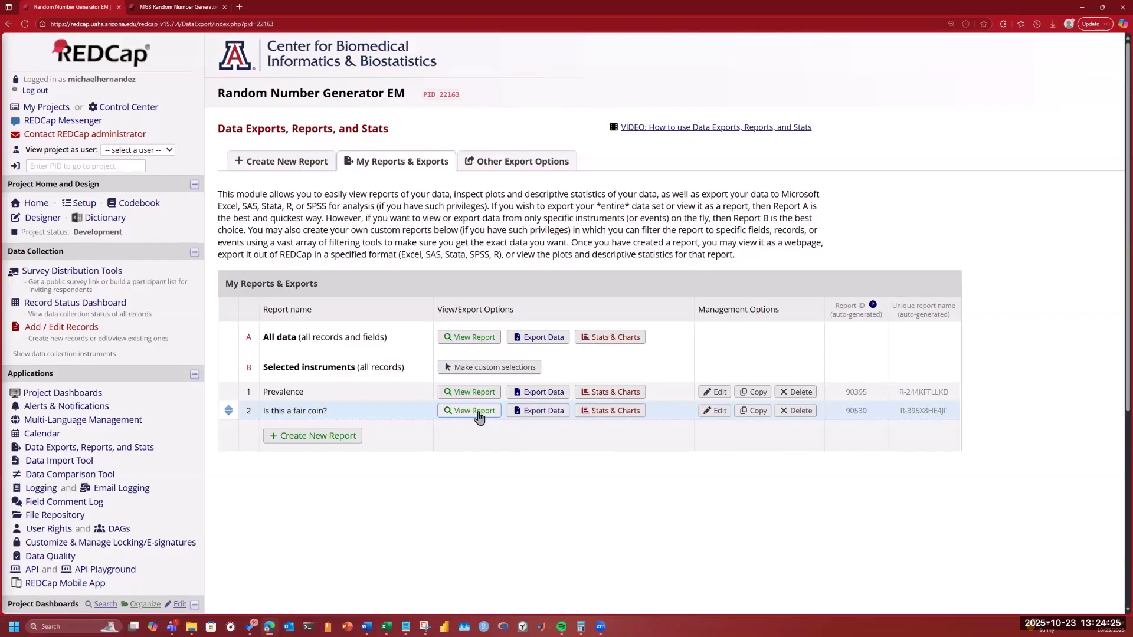
pyautogui.click(476, 411)
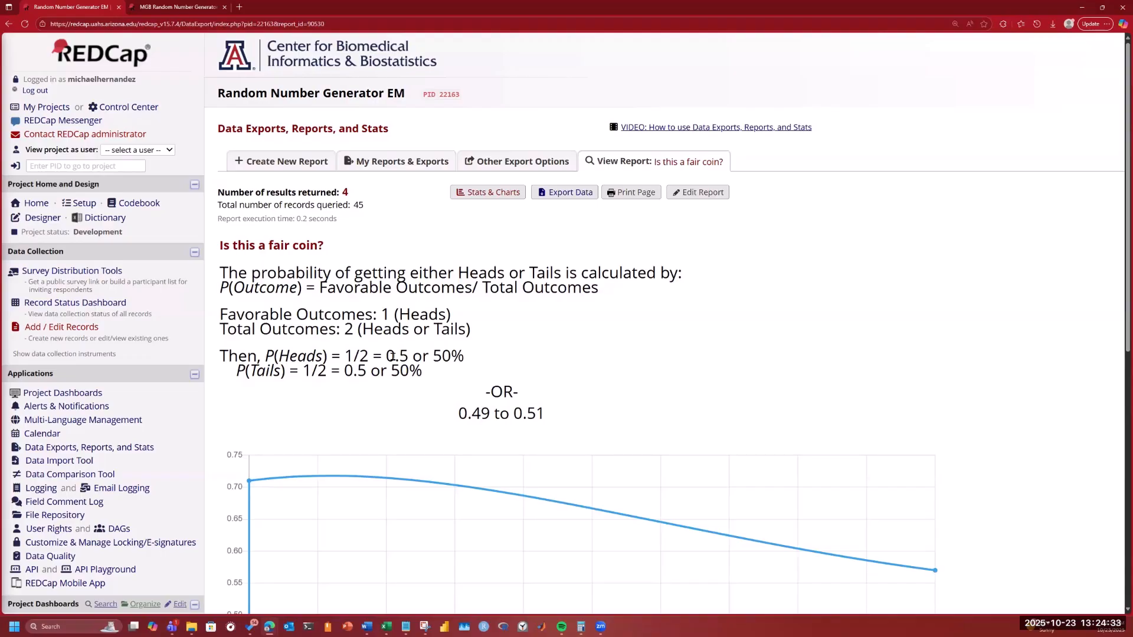
pyautogui.moveTo(221, 353); pyautogui.dragTo(603, 394)
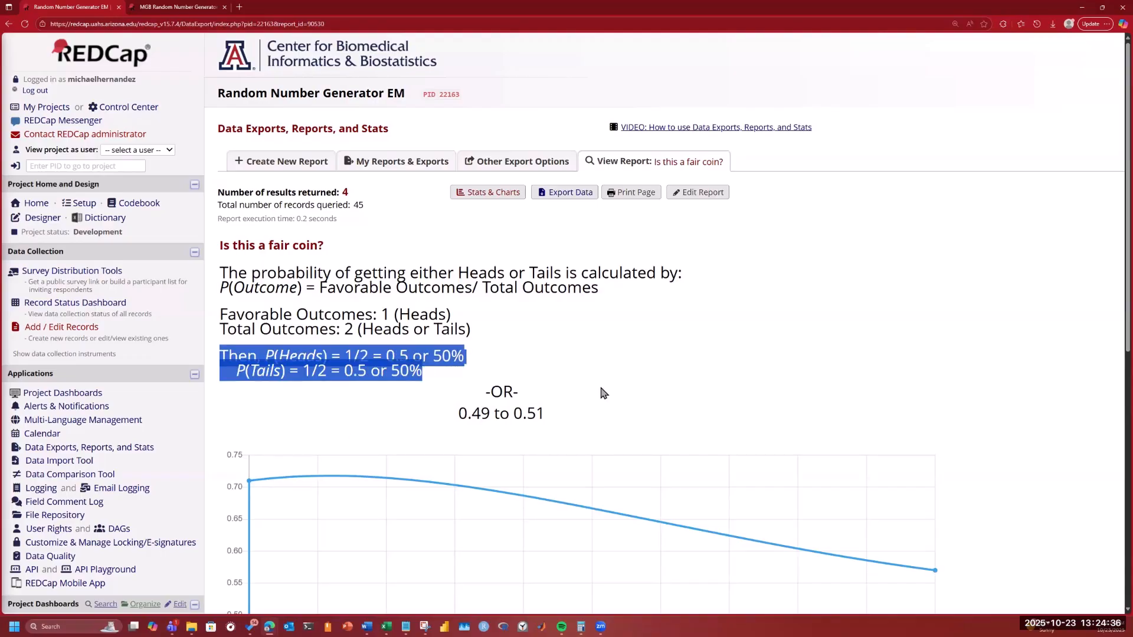
pyautogui.click(641, 357)
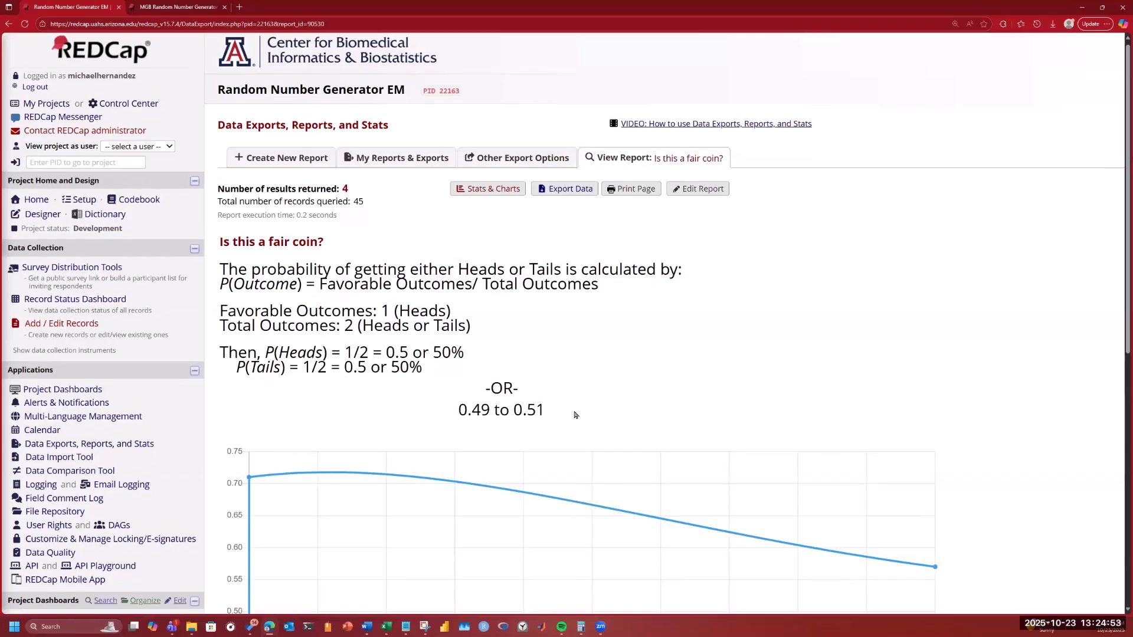
# - Examine the fair coin report's explanation and its Coin flip line chart
pyautogui.scroll(-1, 574, 416)
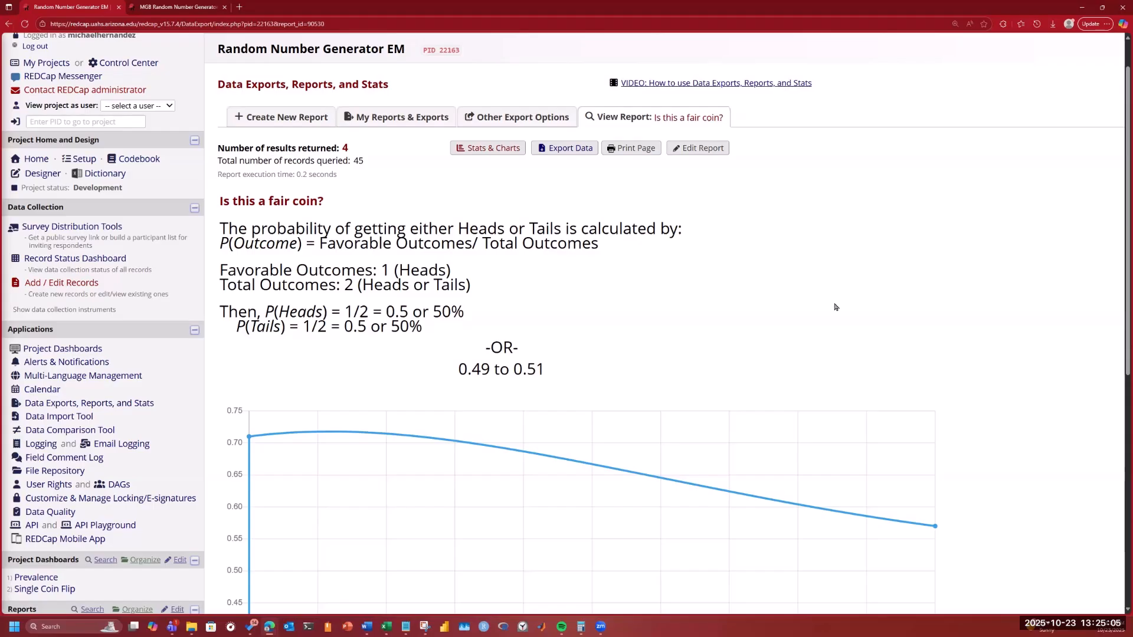
pyautogui.scroll(-3, 546, 303)
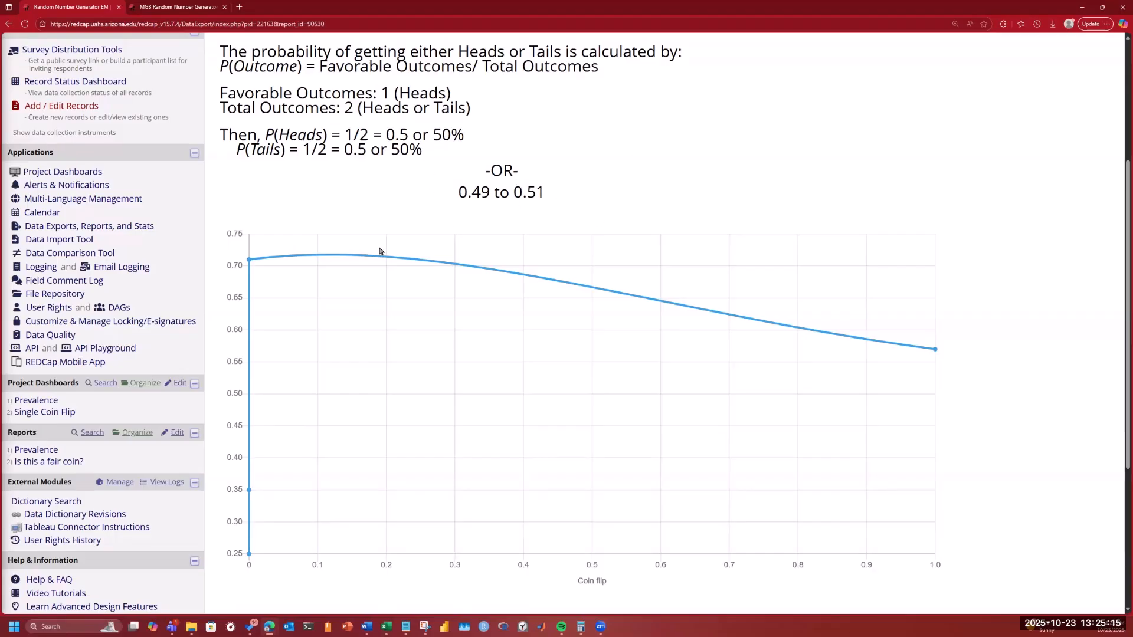
pyautogui.scroll(1, 381, 252)
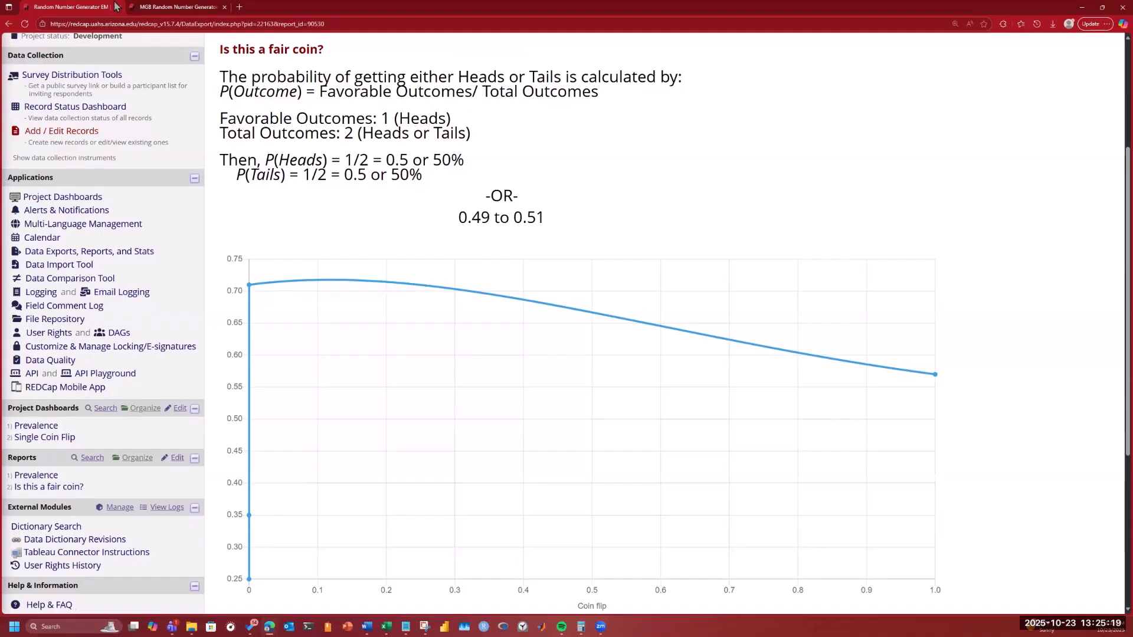
pyautogui.scroll(3, 339, 147)
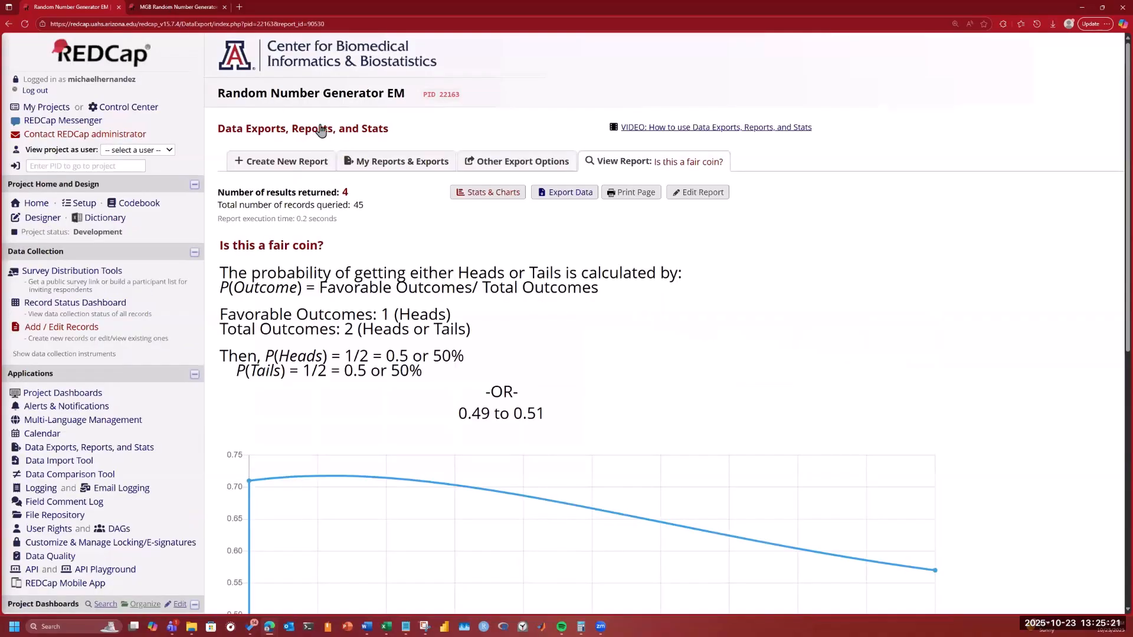
# - Switch to the survey, reload it, and choose Exercise 2: What is a PRNG? as the operation to view its coin flip content
pyautogui.hotkey('ctrl', 'Tab')
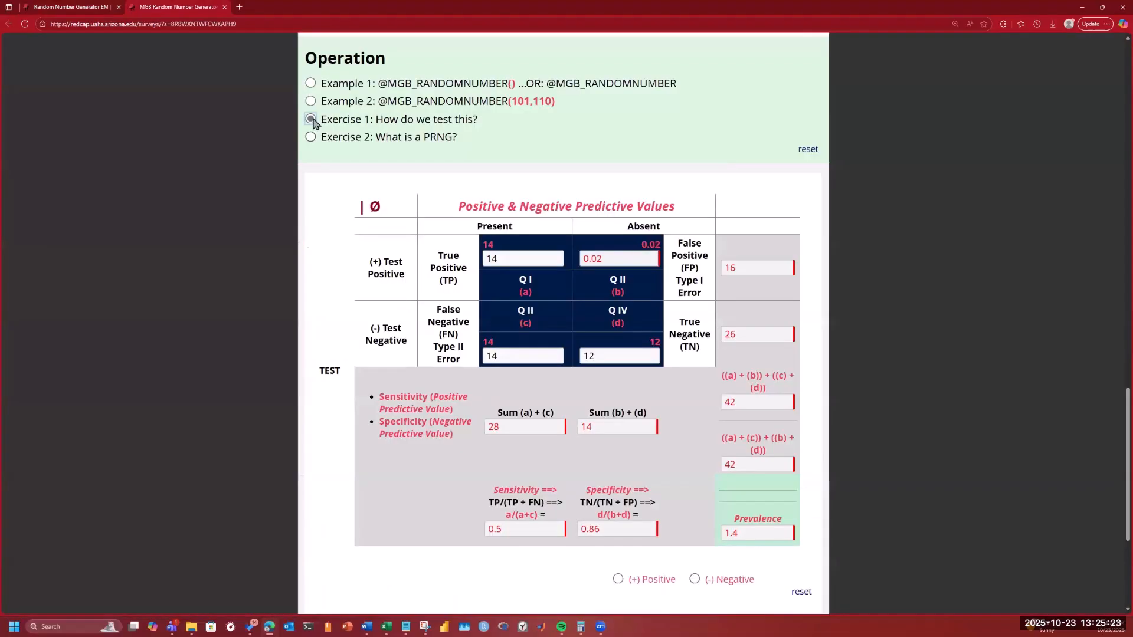
pyautogui.click(25, 23)
pyautogui.press('Return')
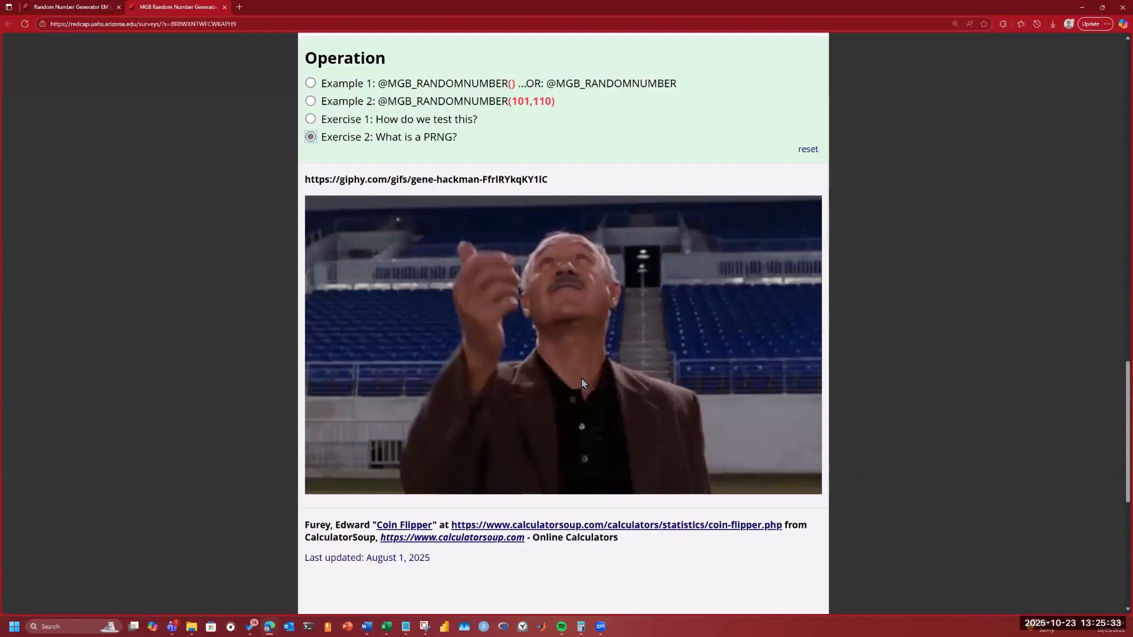
pyautogui.scroll(-2, 582, 383)
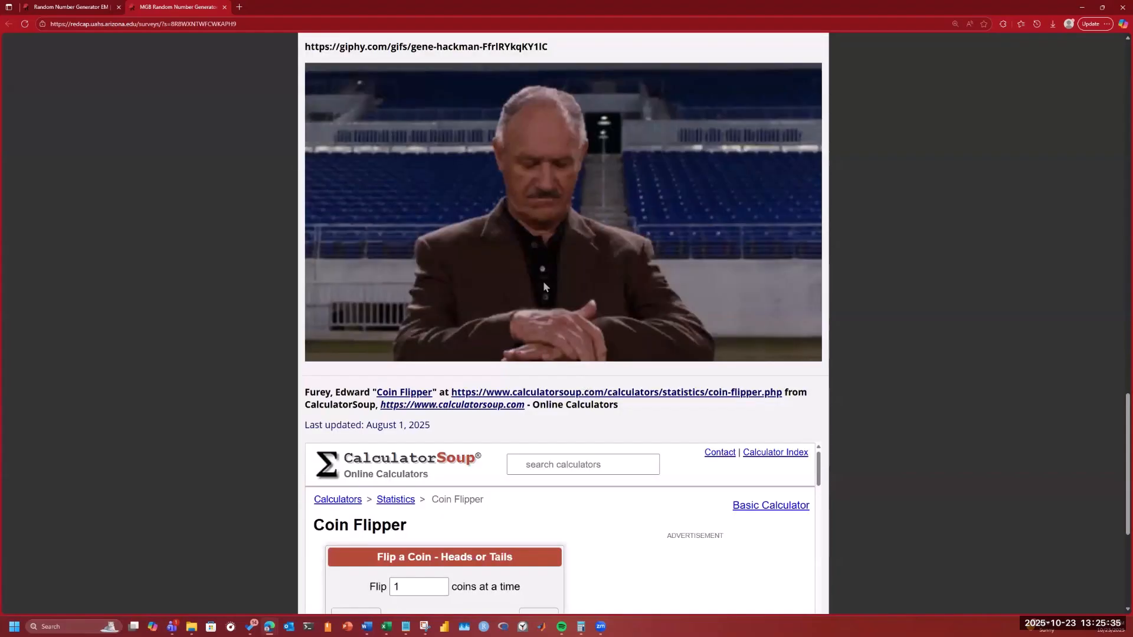
pyautogui.scroll(1, 291, 240)
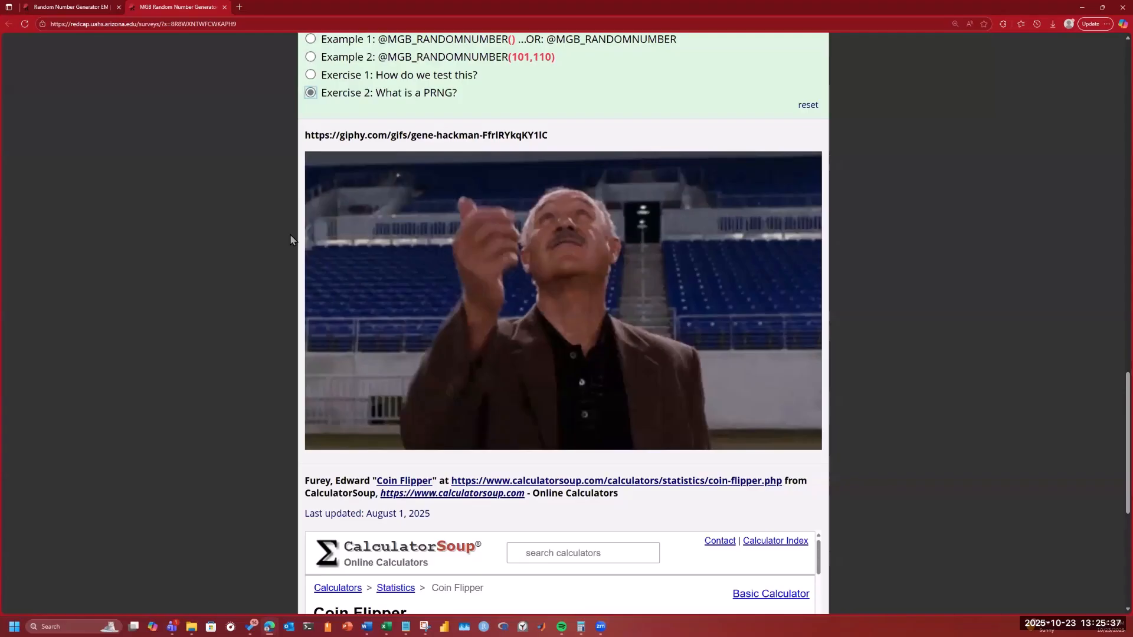
pyautogui.scroll(-4, 361, 371)
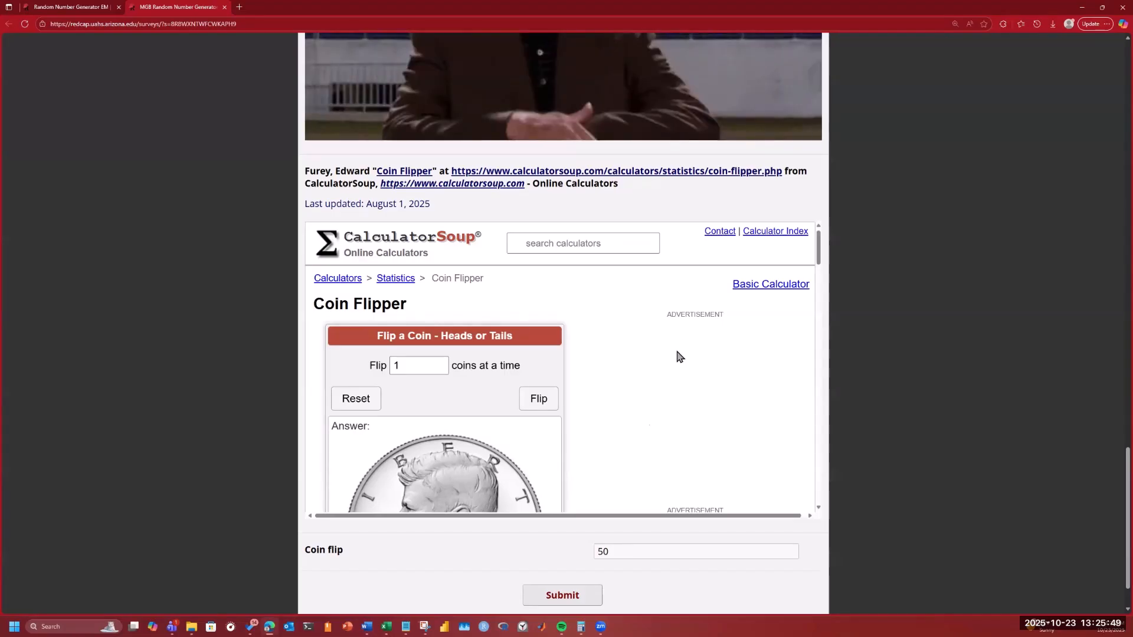
# - Examine the embedded CalculatorSoup Coin Flipper and its single-flip answer
pyautogui.scroll(-2, 670, 366)
pyautogui.scroll(-4, 670, 363)
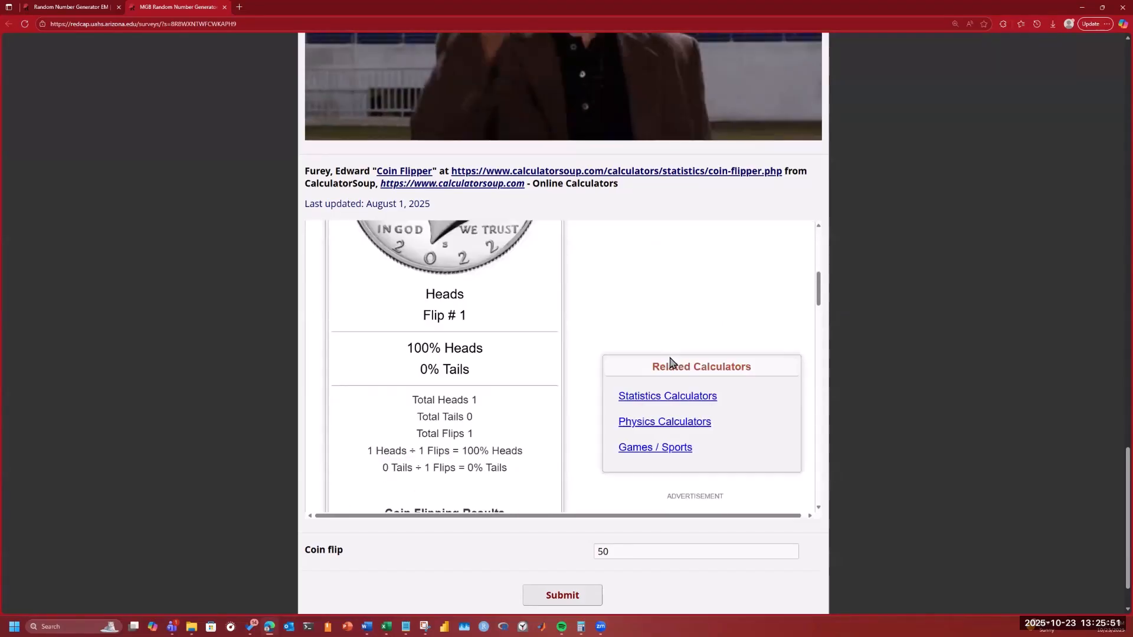
pyautogui.scroll(2, 671, 363)
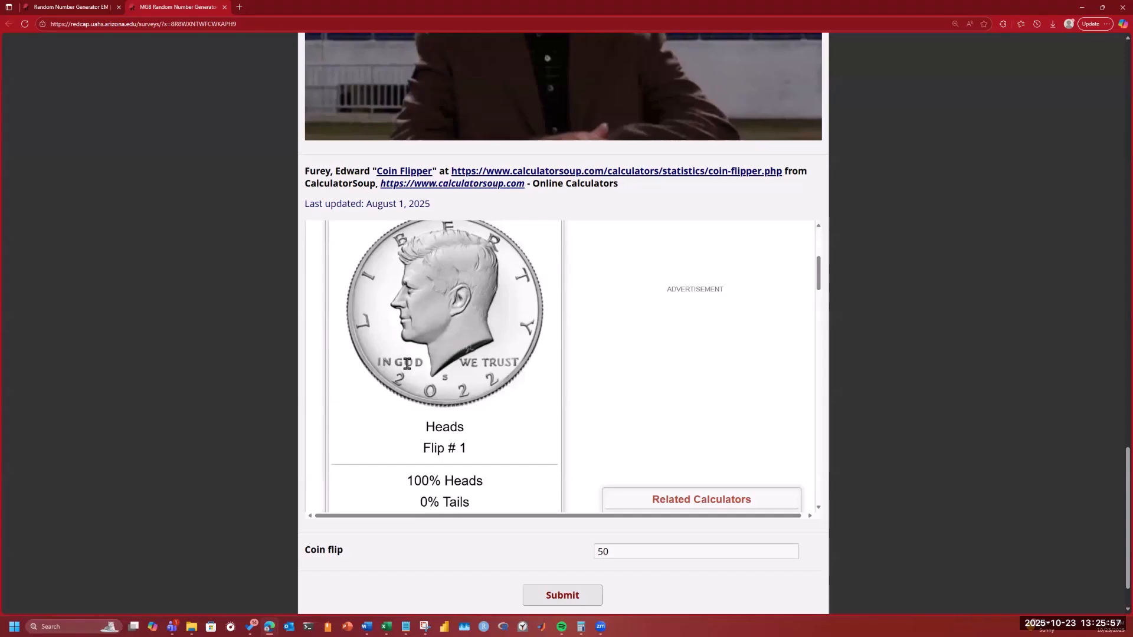
pyautogui.scroll(3, 407, 363)
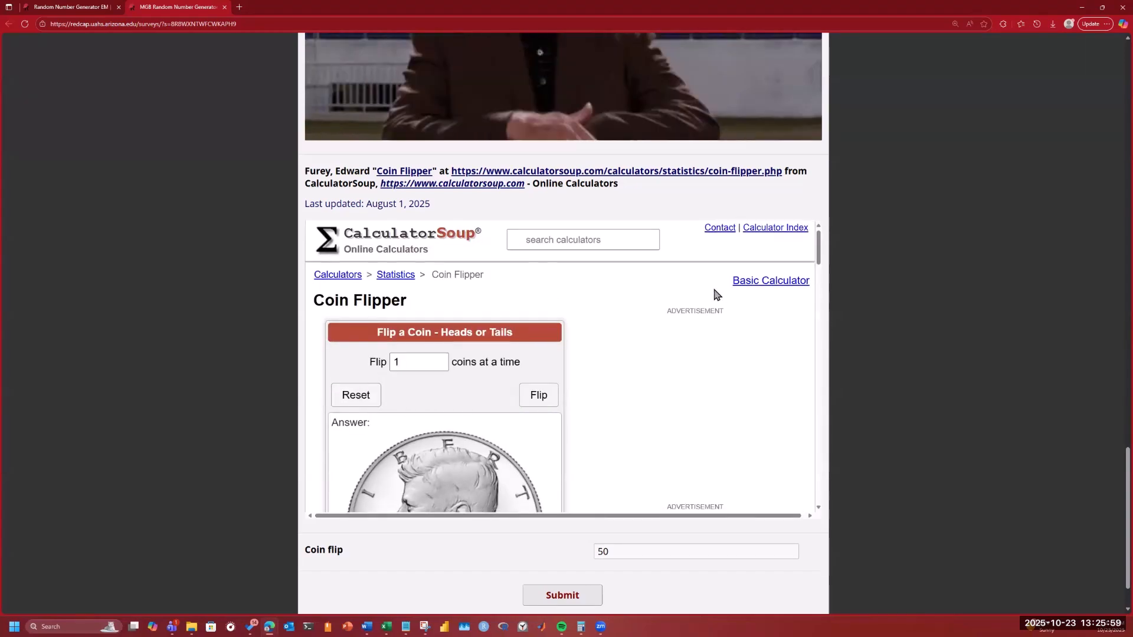
pyautogui.scroll(-5, 677, 322)
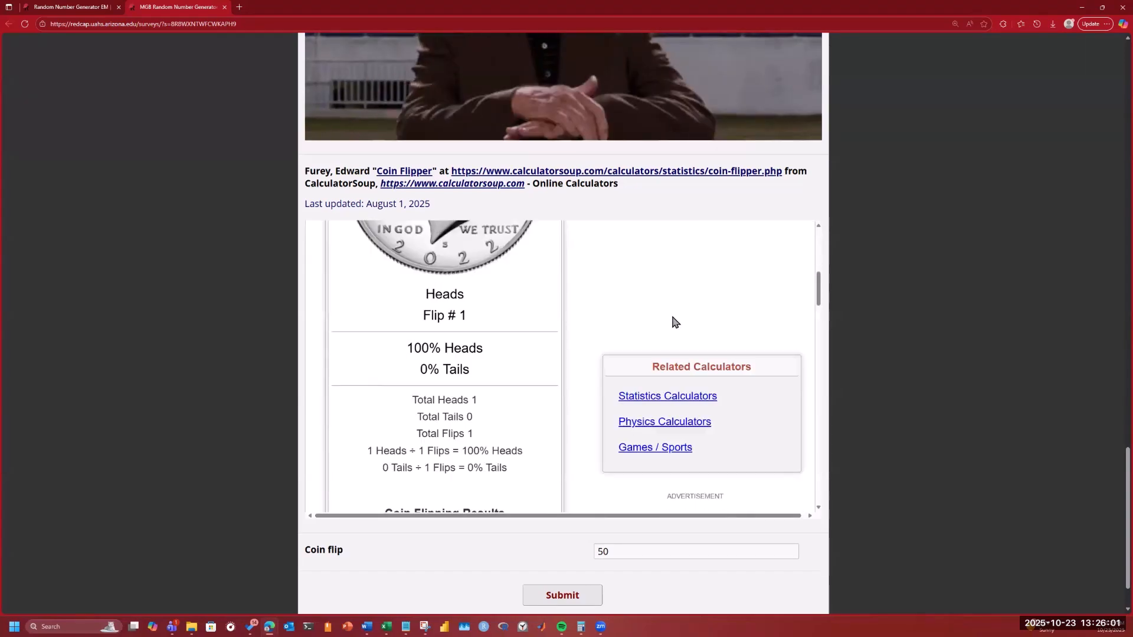
# - Flip one coin again in the Coin Flipper and review the totals and the Coin Flipping Results table
pyautogui.scroll(5, 676, 322)
pyautogui.click(526, 266)
pyautogui.scroll(-9, 374, 353)
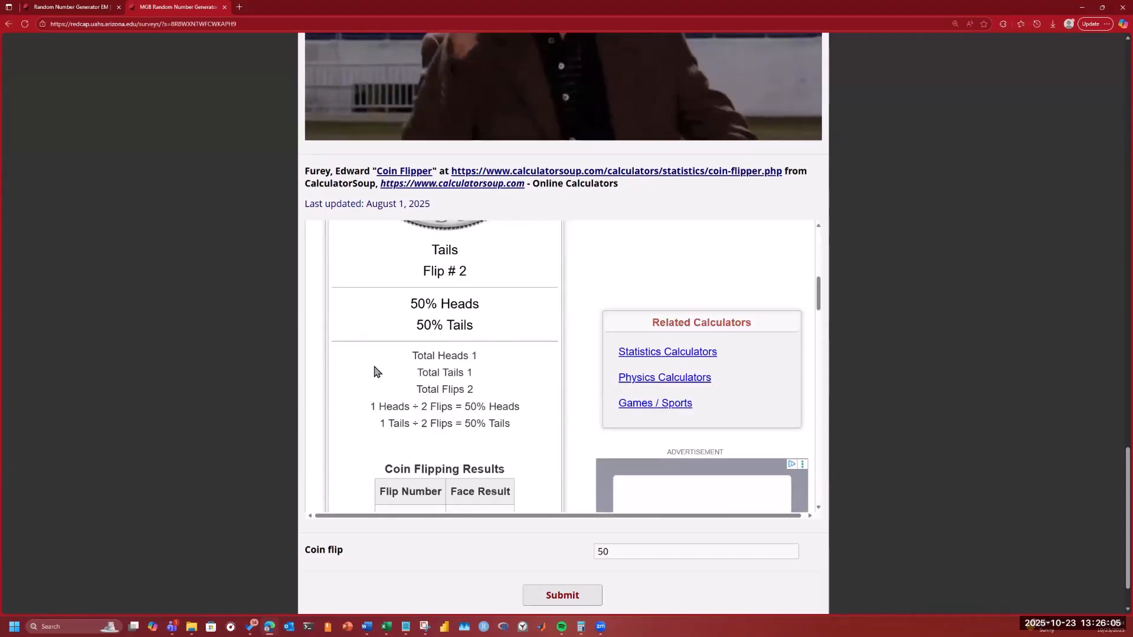
pyautogui.scroll(-2, 375, 376)
pyautogui.scroll(-3, 477, 327)
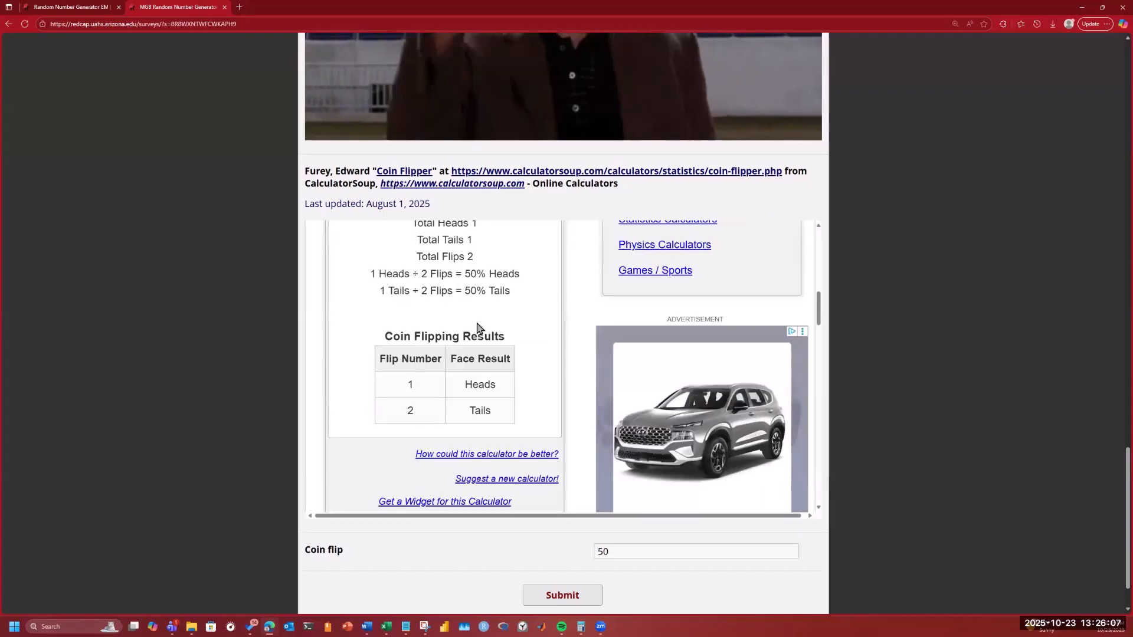
pyautogui.scroll(3, 416, 325)
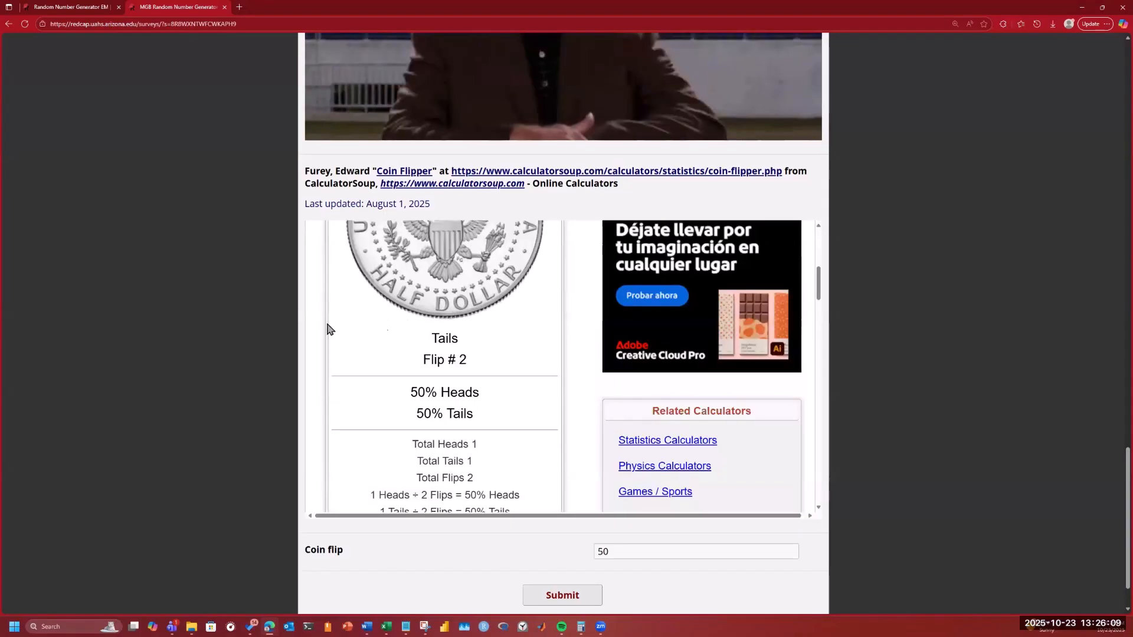
# - Set the Coin Flipper to 1000 coins at a time, flip them, and review the heads and tails percentages
pyautogui.scroll(4, 321, 335)
pyautogui.click(416, 321)
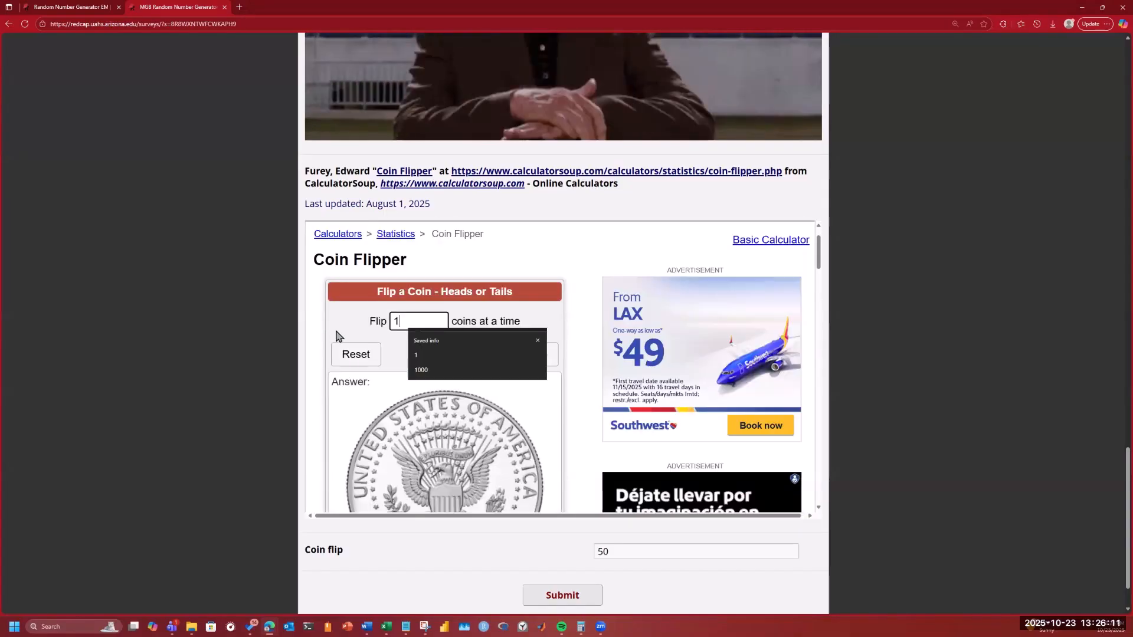
pyautogui.click(533, 361)
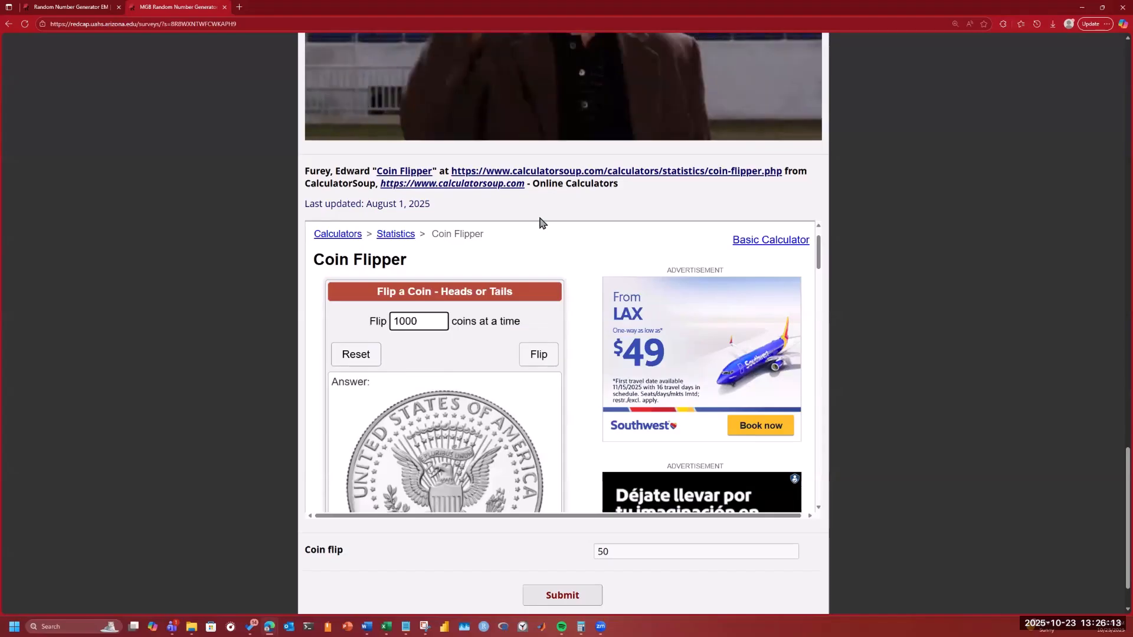
pyautogui.press('Return')
pyautogui.scroll(-2, 423, 402)
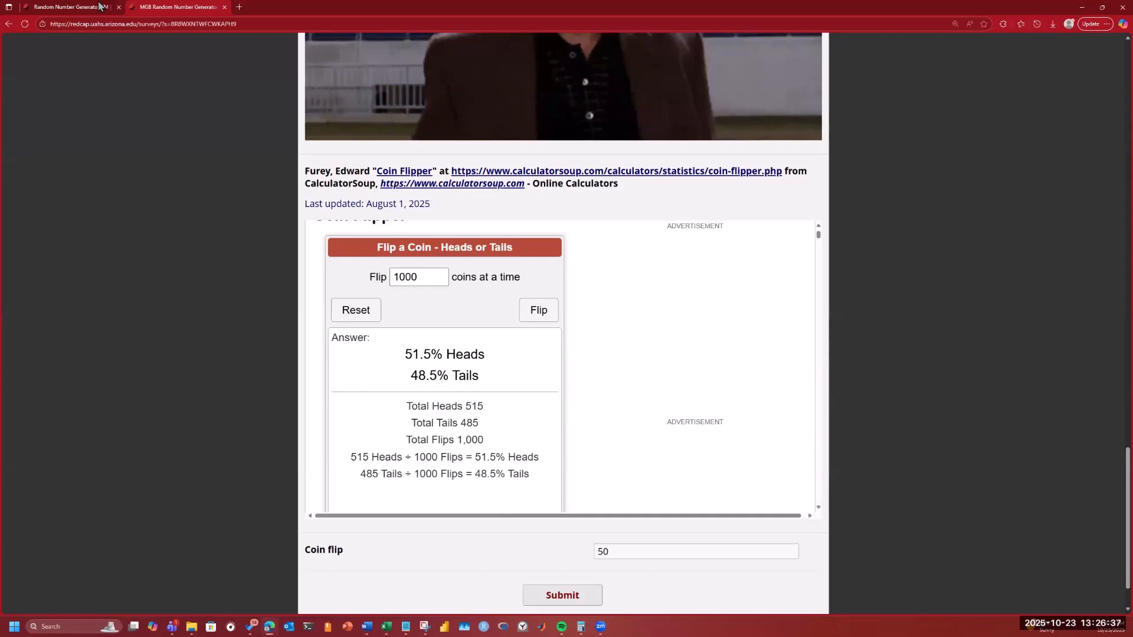
pyautogui.scroll(2, 603, 333)
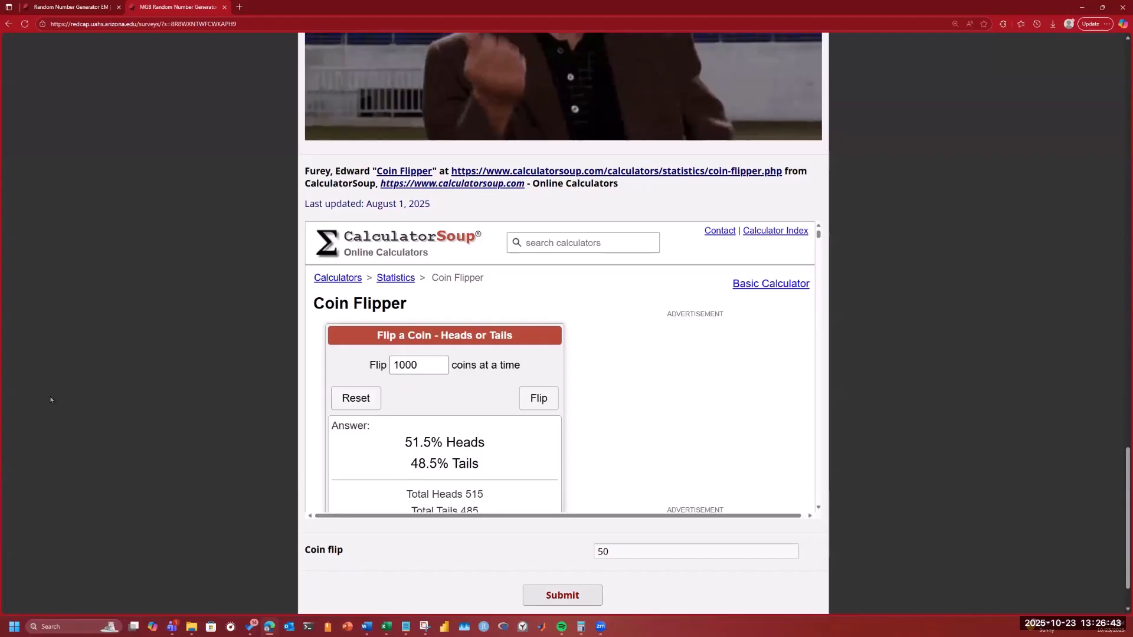
pyautogui.scroll(2, 707, 366)
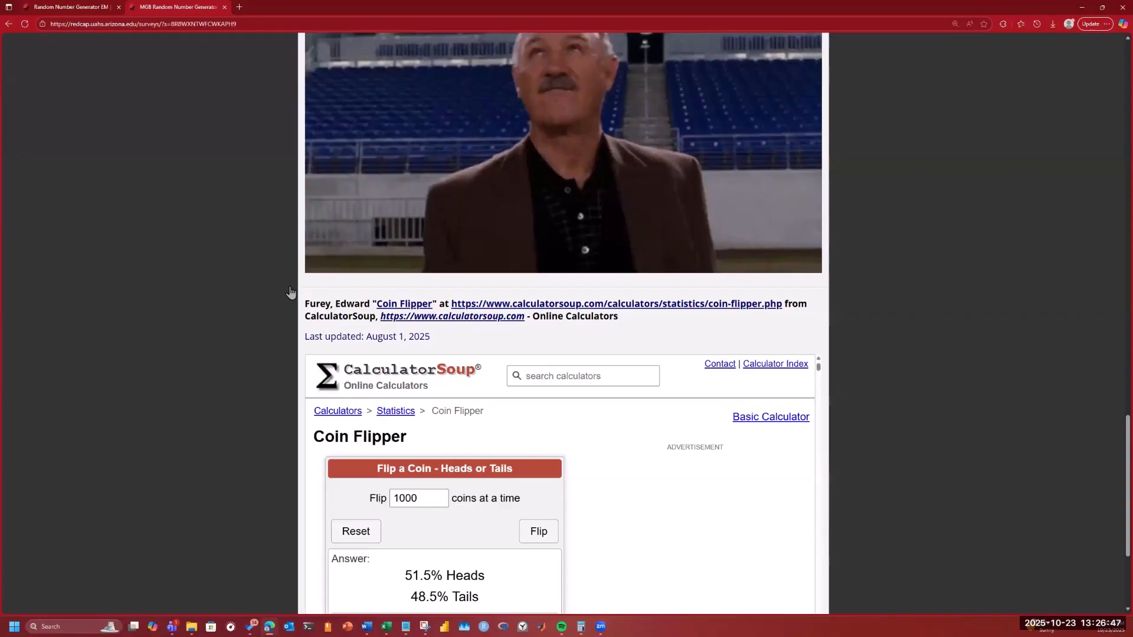
# - Return to the REDCap project, list its Project Dashboards, and view the Prevalence dashboard
pyautogui.hotkey('ctrl', 'Tab')
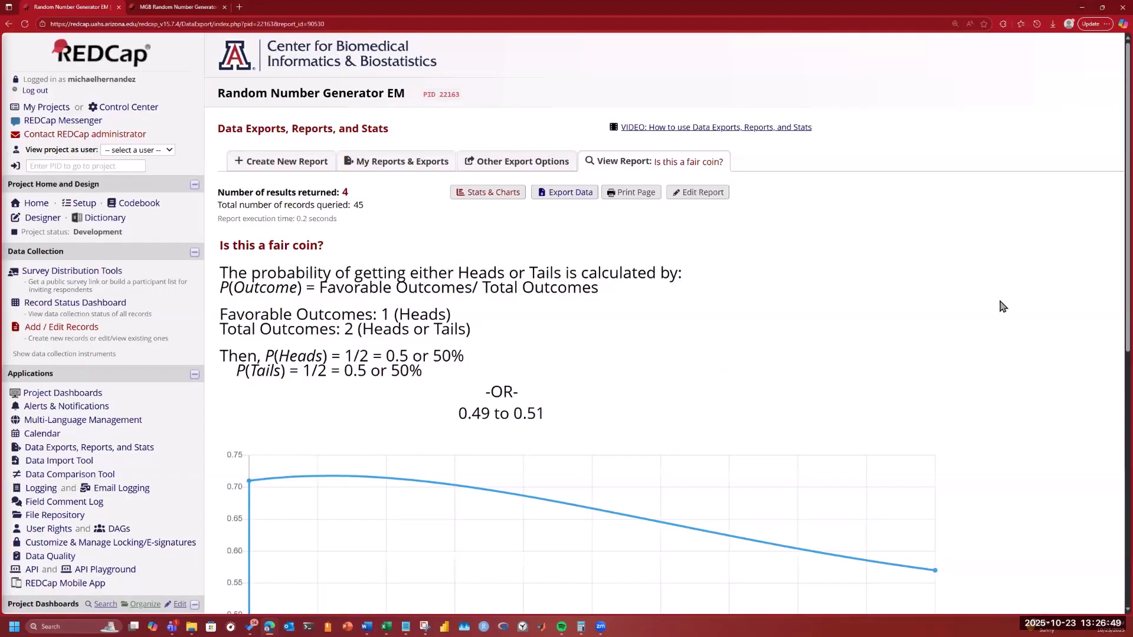
pyautogui.press('Tab')
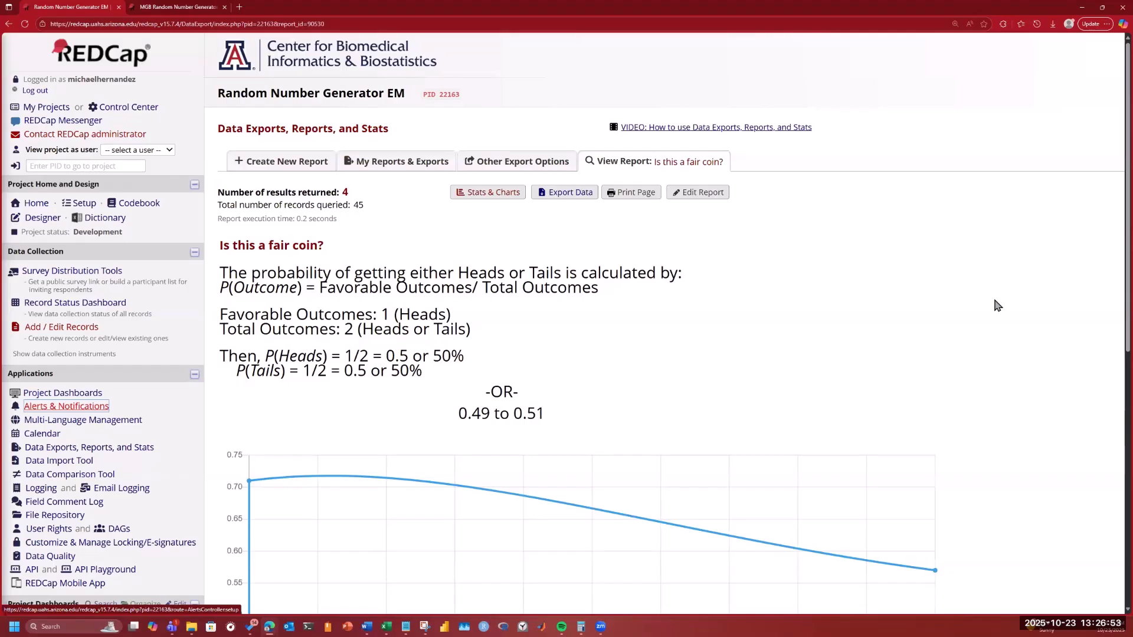
pyautogui.hotkey('shift', 'Tab')
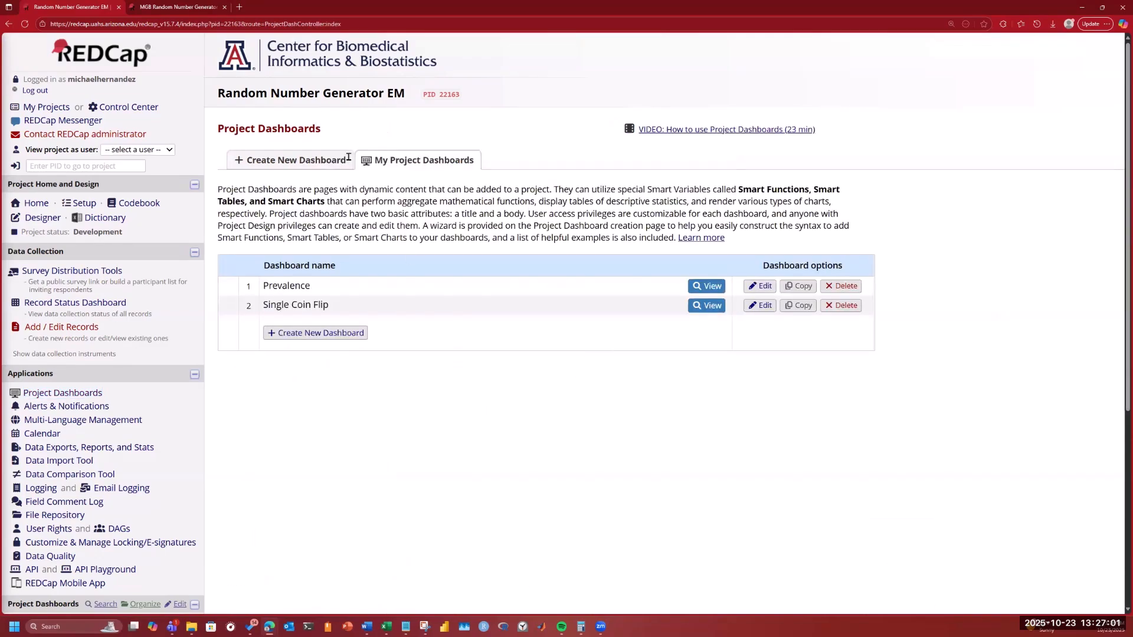
pyautogui.click(723, 282)
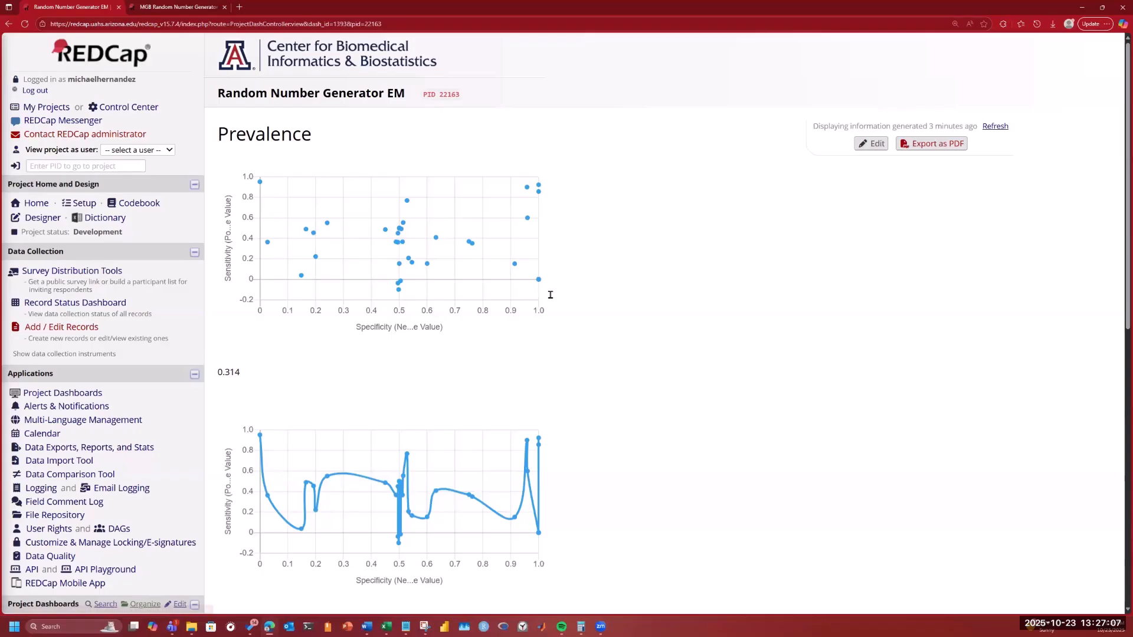
# - Start a new record in Form 1, select "Exercise 2: What is a PRNG?" and erase the values of the hidden fields
pyautogui.click(75, 303)
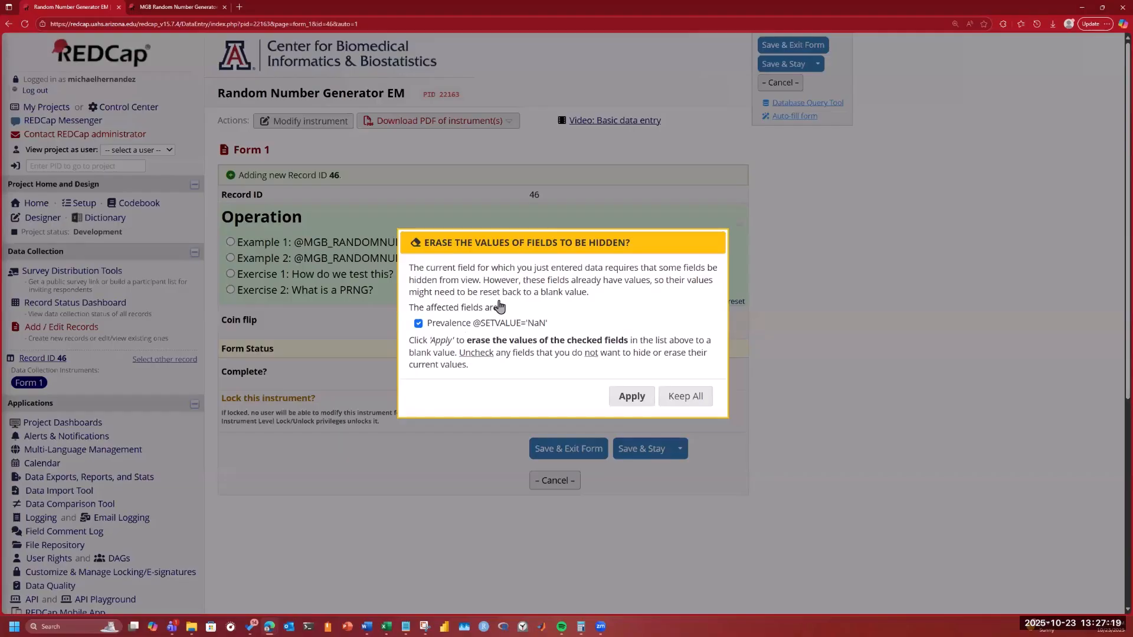
pyautogui.press('Return')
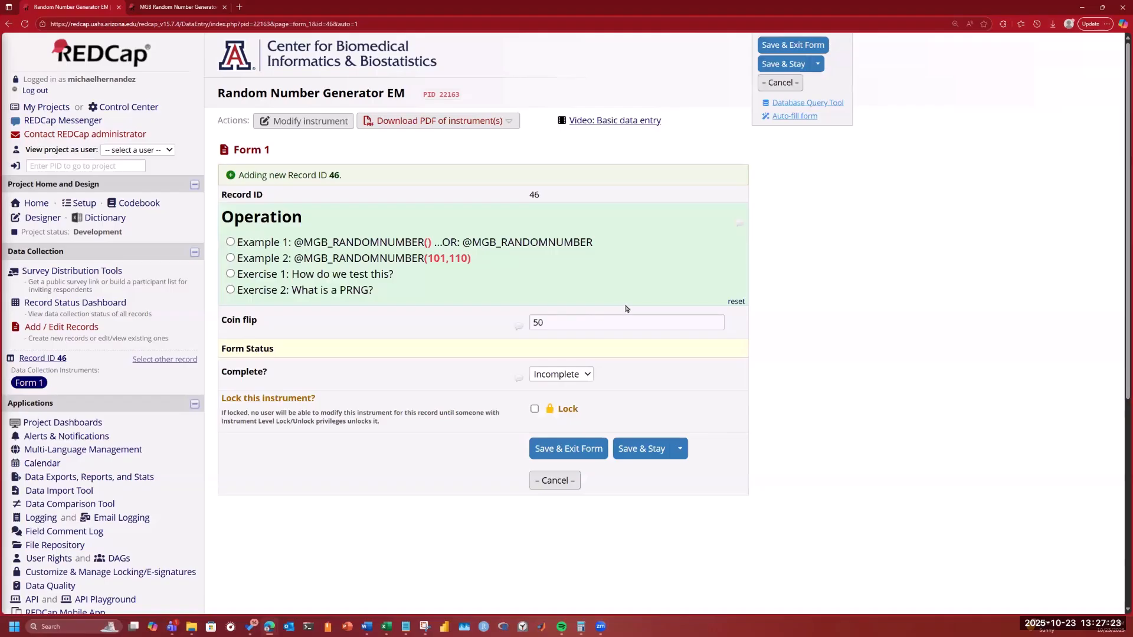
pyautogui.click(43, 218)
pyautogui.hotkey('ctrl', 'Tab')
pyautogui.hotkey('ctrl', 'shift', 'Tab')
pyautogui.click(230, 290)
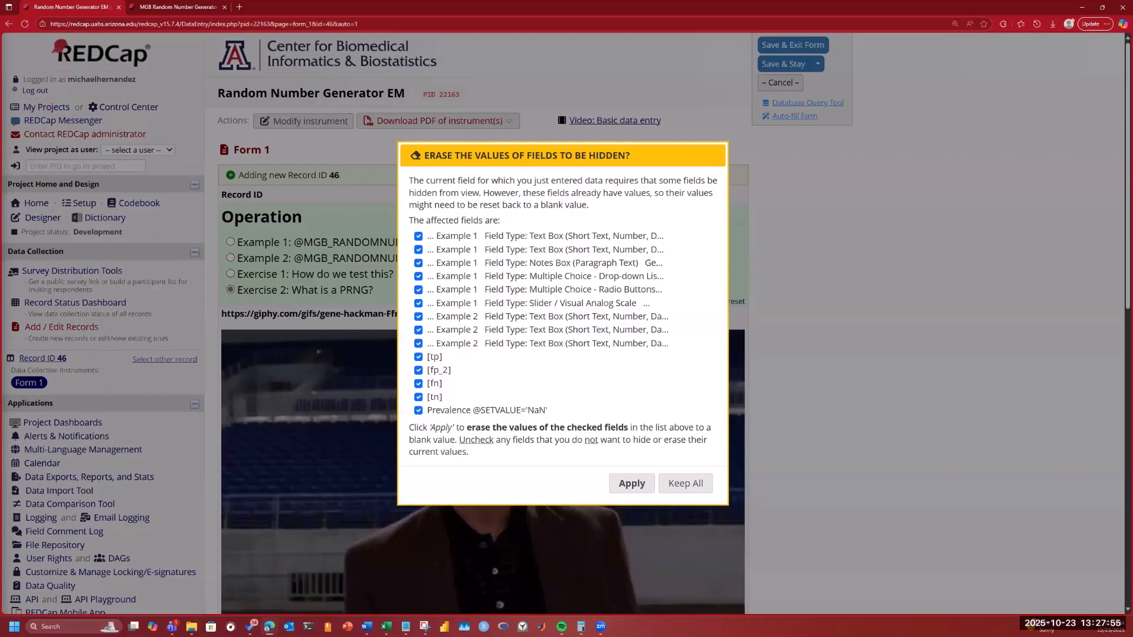
pyautogui.click(632, 484)
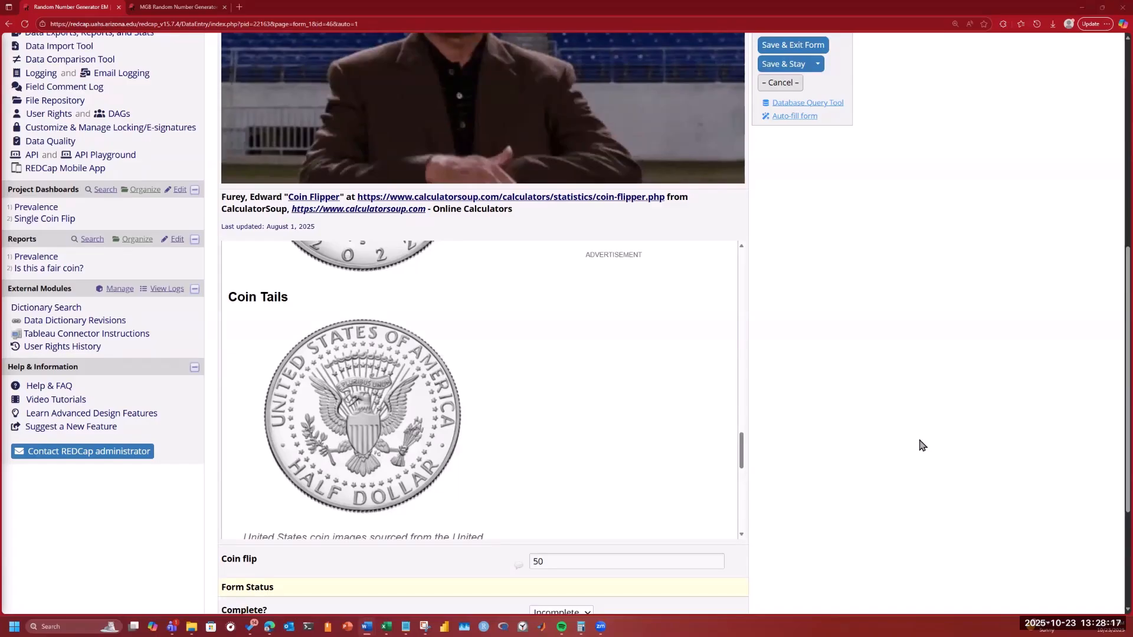
# - Review the Exercise 2 image, the embedded Coin Flipper and the Coin flip field in the record's Form 1
pyautogui.scroll(-3, 946, 448)
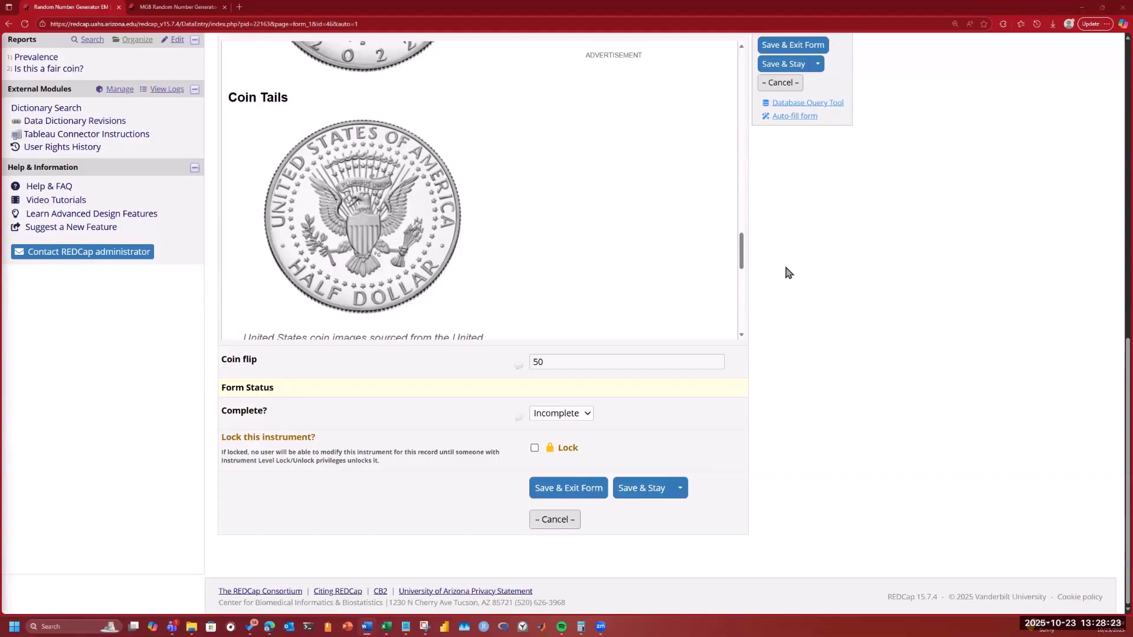
pyautogui.scroll(7, 784, 271)
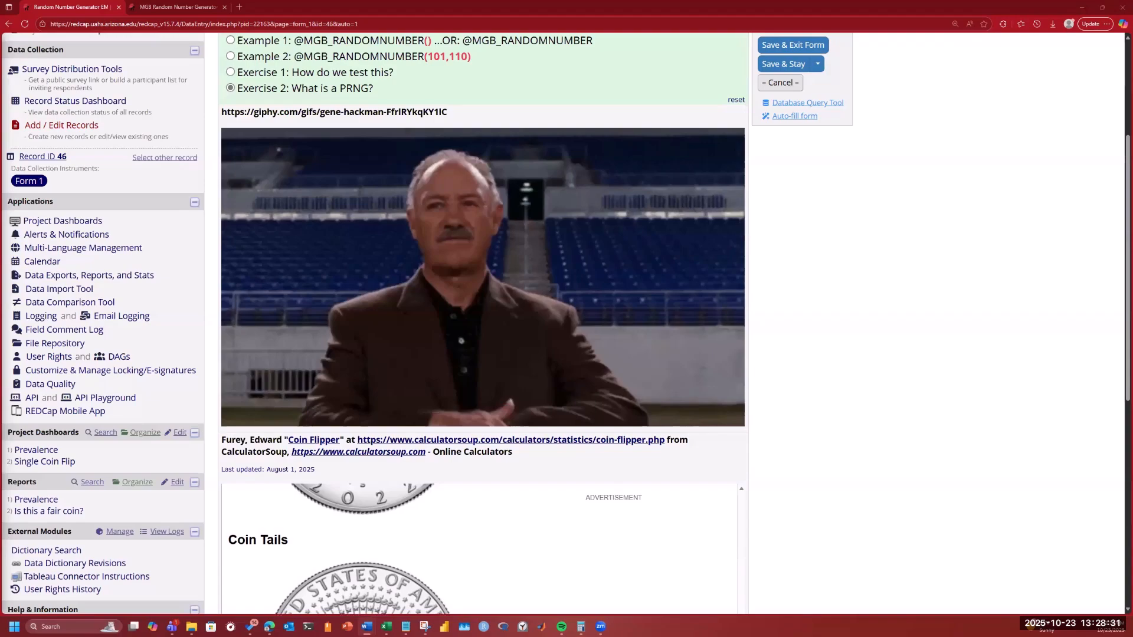
pyautogui.click(49, 512)
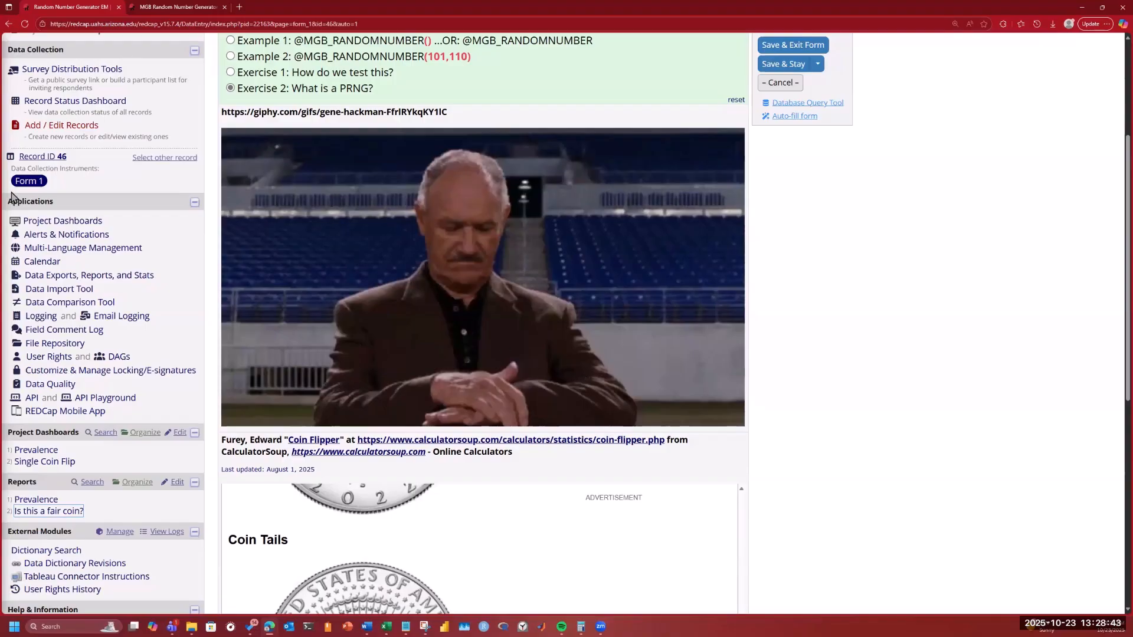
pyautogui.scroll(2, 11, 196)
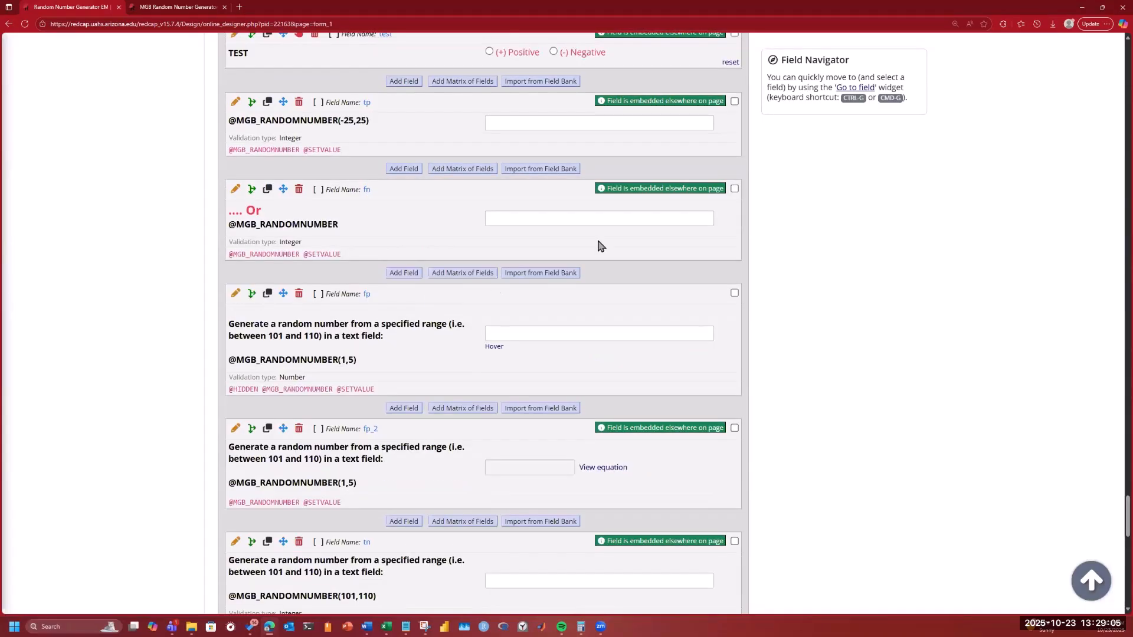
pyautogui.scroll(3, 544, 231)
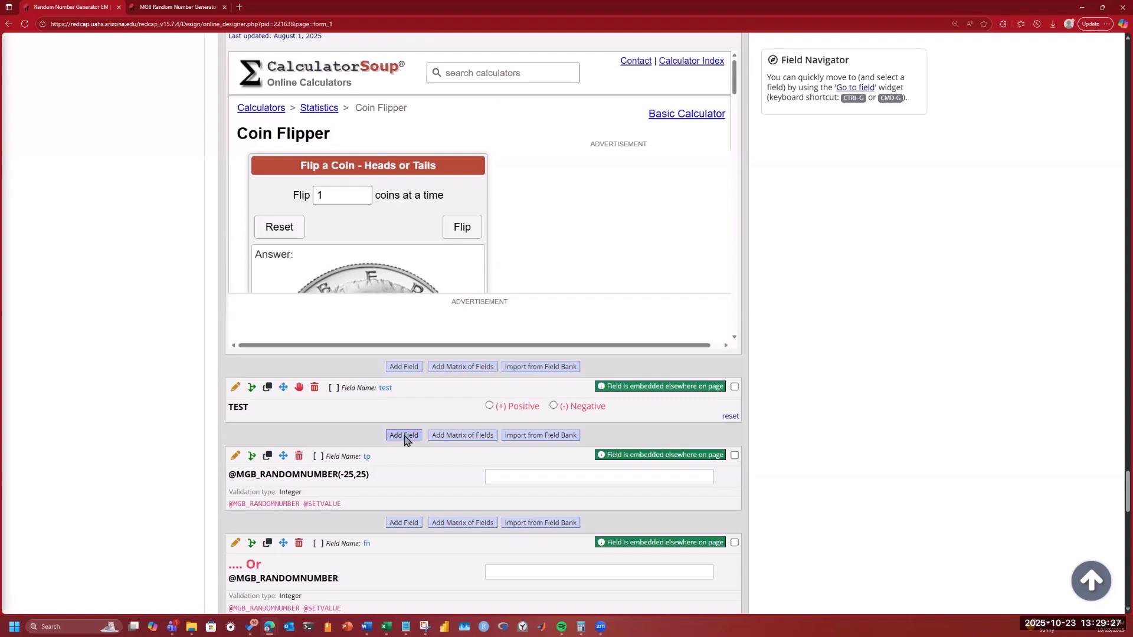
pyautogui.scroll(-5, 404, 440)
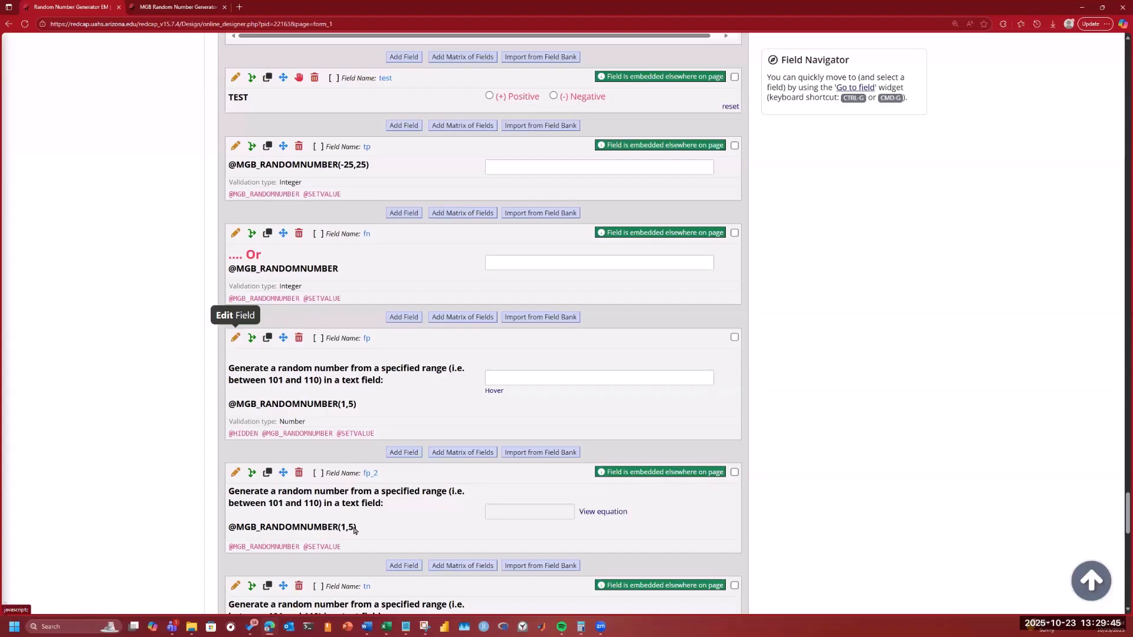
pyautogui.click(235, 146)
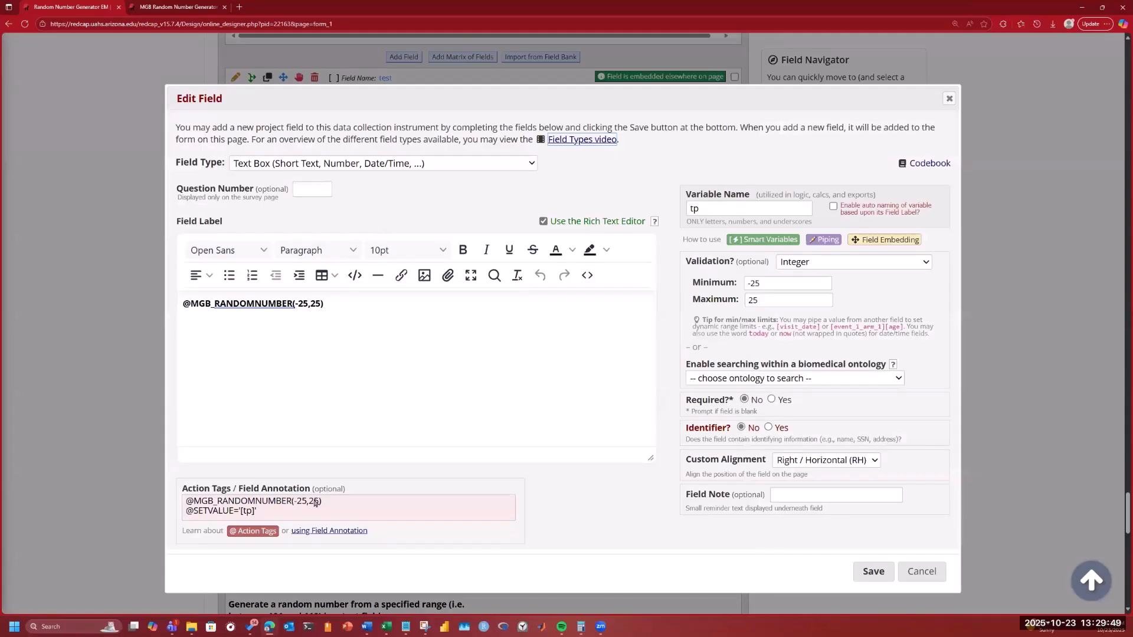
pyautogui.doubleClick(302, 501)
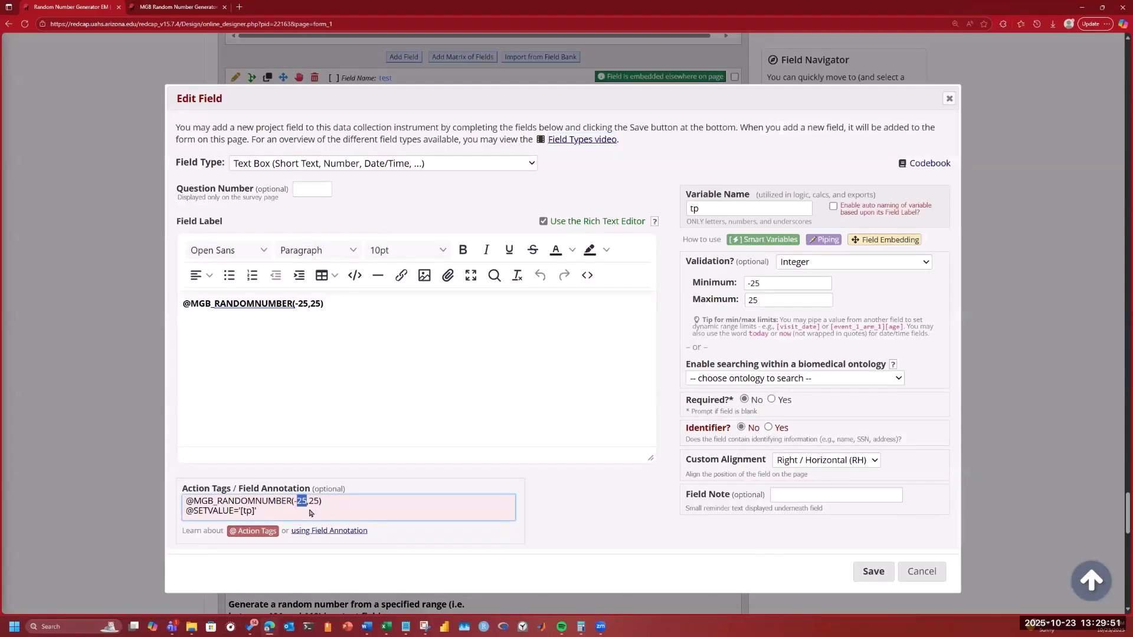
pyautogui.hotkey('shift', 'Left')
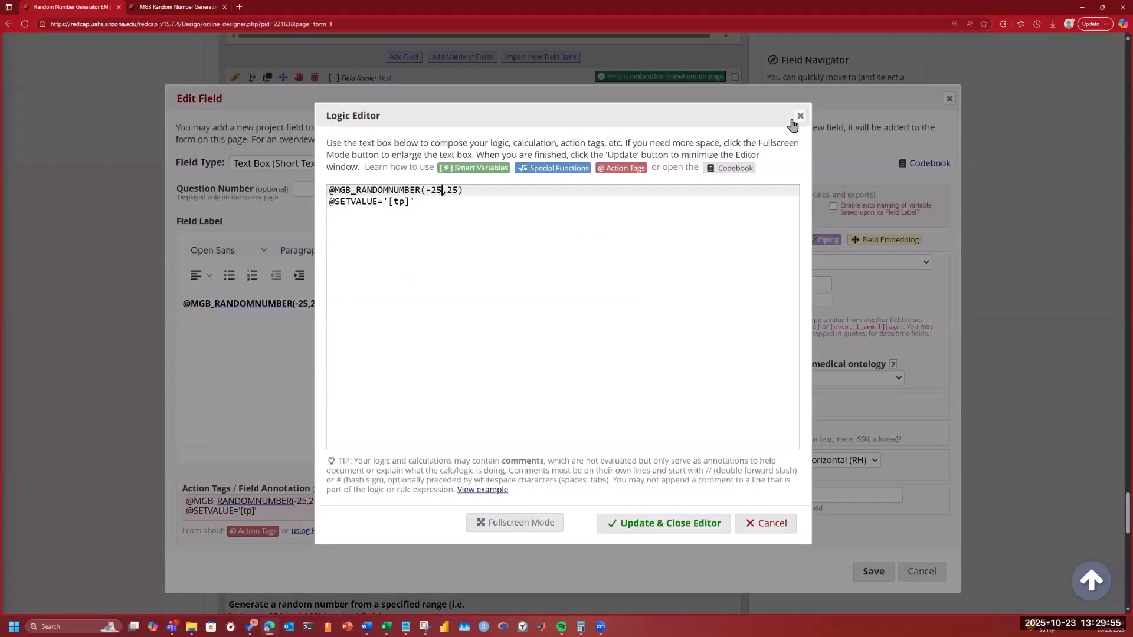
pyautogui.click(798, 118)
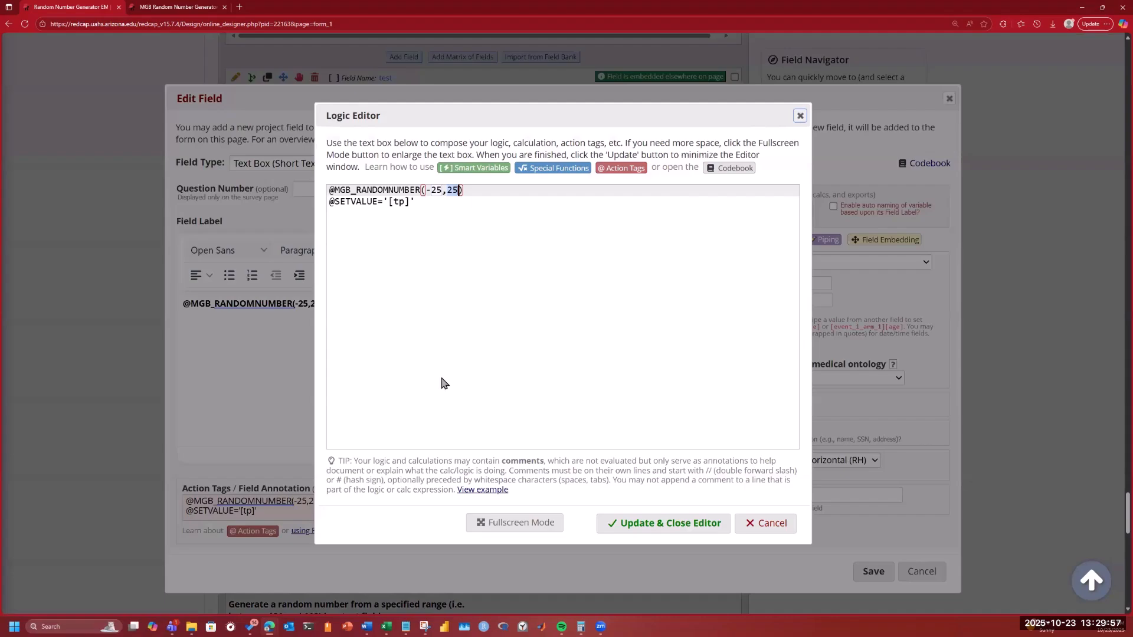